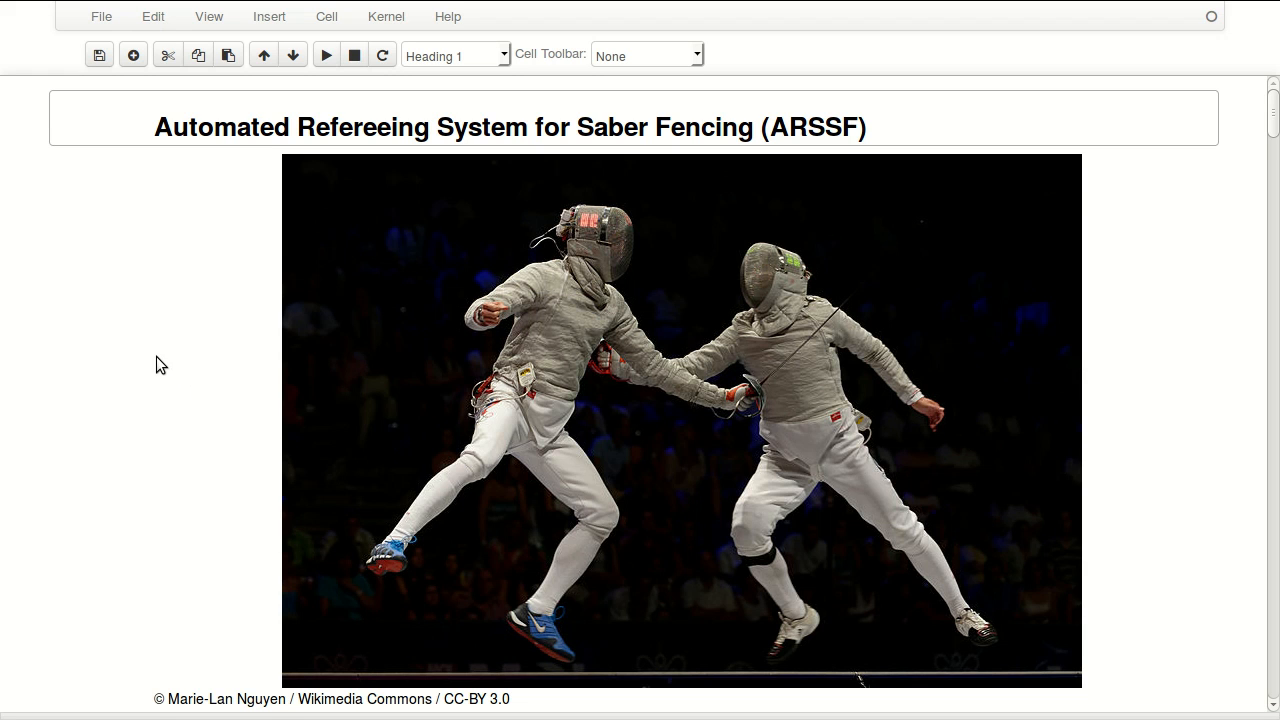
scroll(156, 356, down, 2)
scroll(156, 356, up, 2)
scroll(1105, 440, down, 1)
scroll(1109, 434, down, 1)
scroll(1109, 429, down, 2)
scroll(1109, 429, up, 2)
scroll(1000, 400, up, 2)
scroll(770, 460, down, 3)
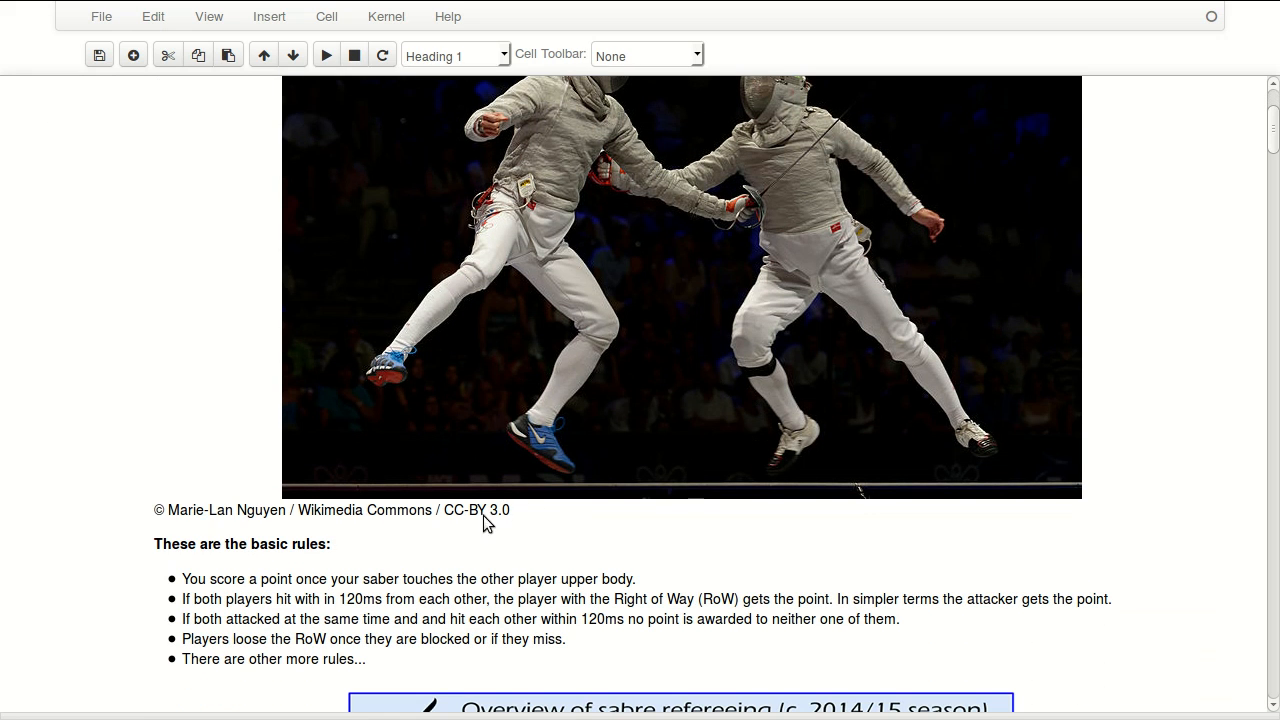
scroll(384, 543, up, 1)
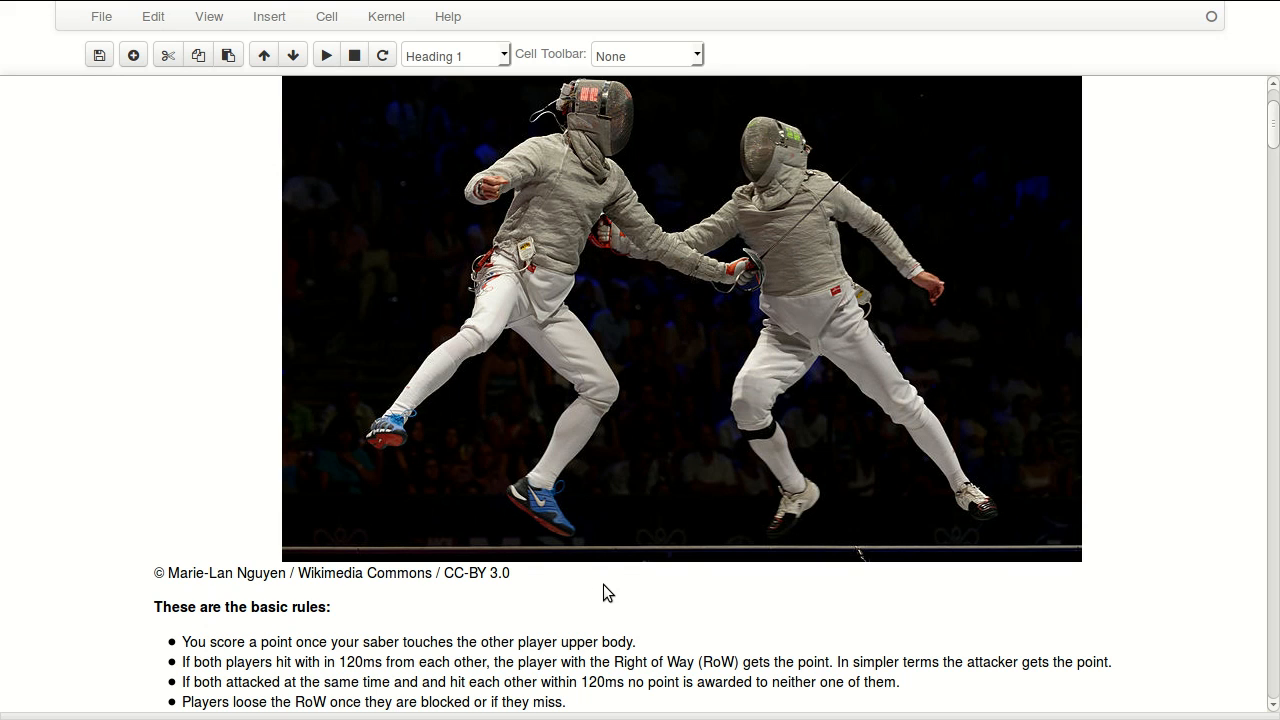
scroll(603, 584, down, 3)
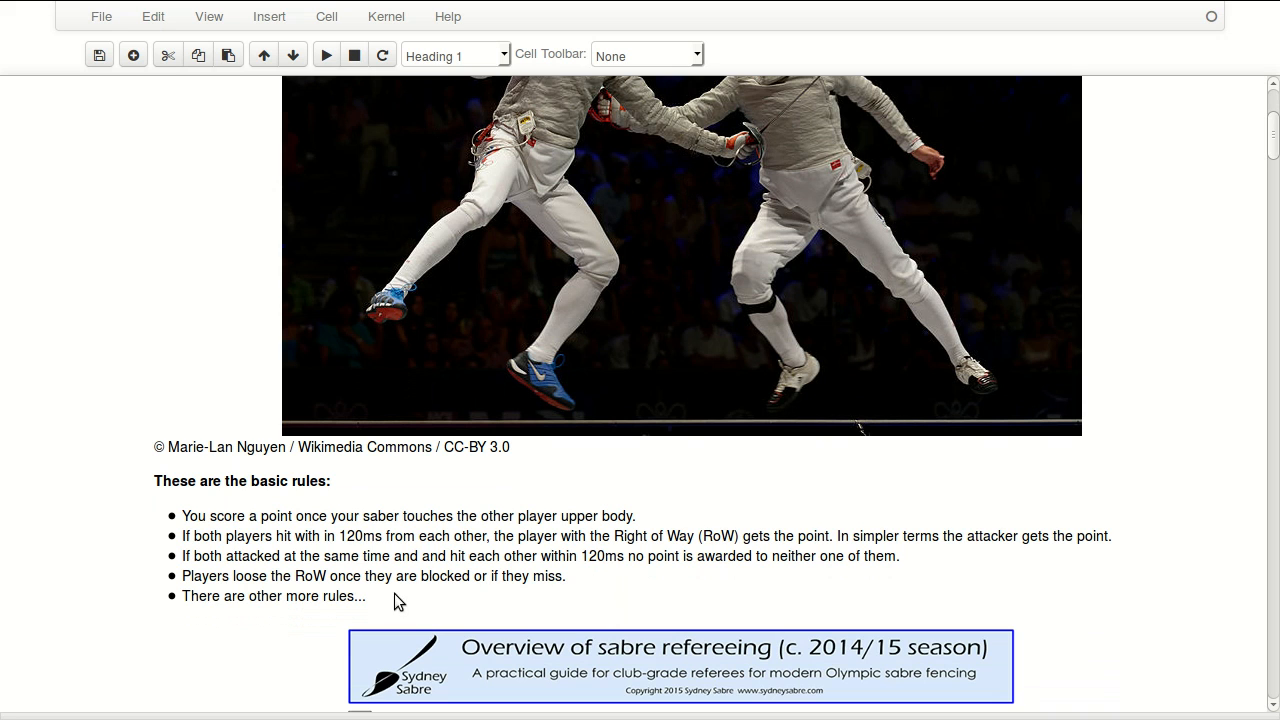
scroll(242, 591, down, 5)
scroll(215, 555, down, 1)
scroll(182, 475, down, 6)
scroll(362, 383, down, 2)
scroll(362, 383, down, 4)
scroll(643, 514, down, 2)
scroll(668, 322, down, 2)
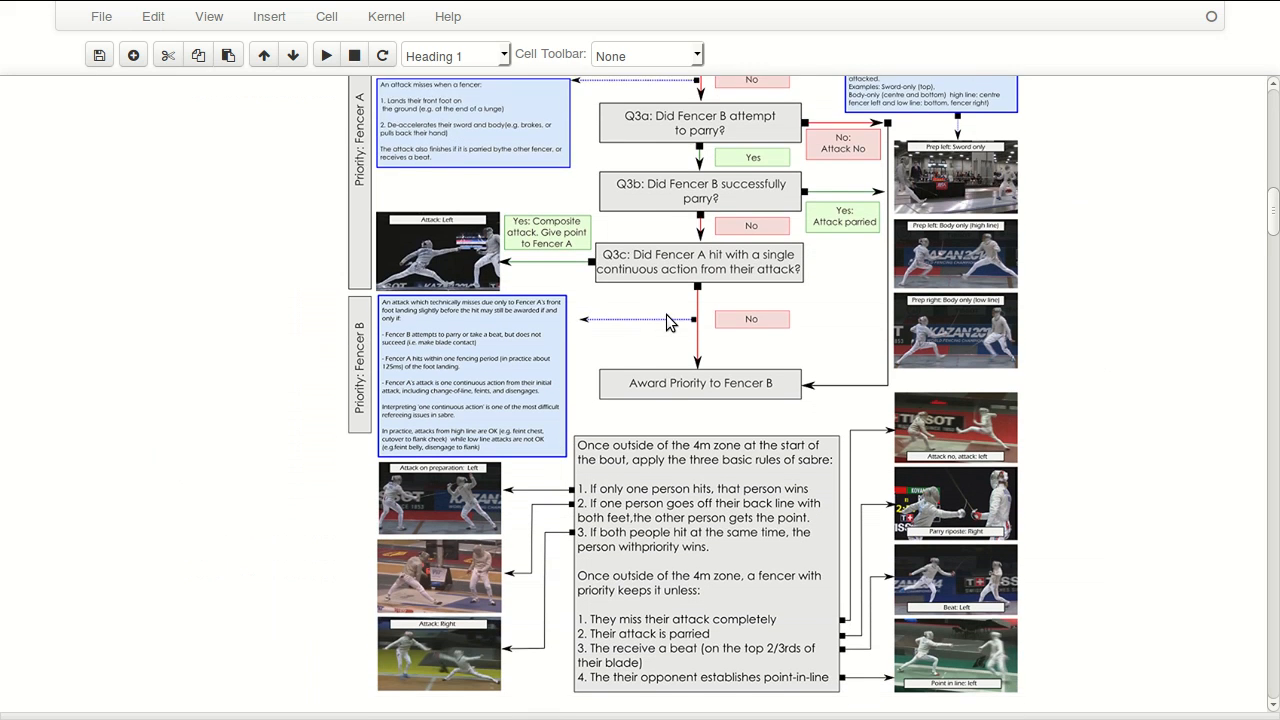
scroll(668, 322, down, 4)
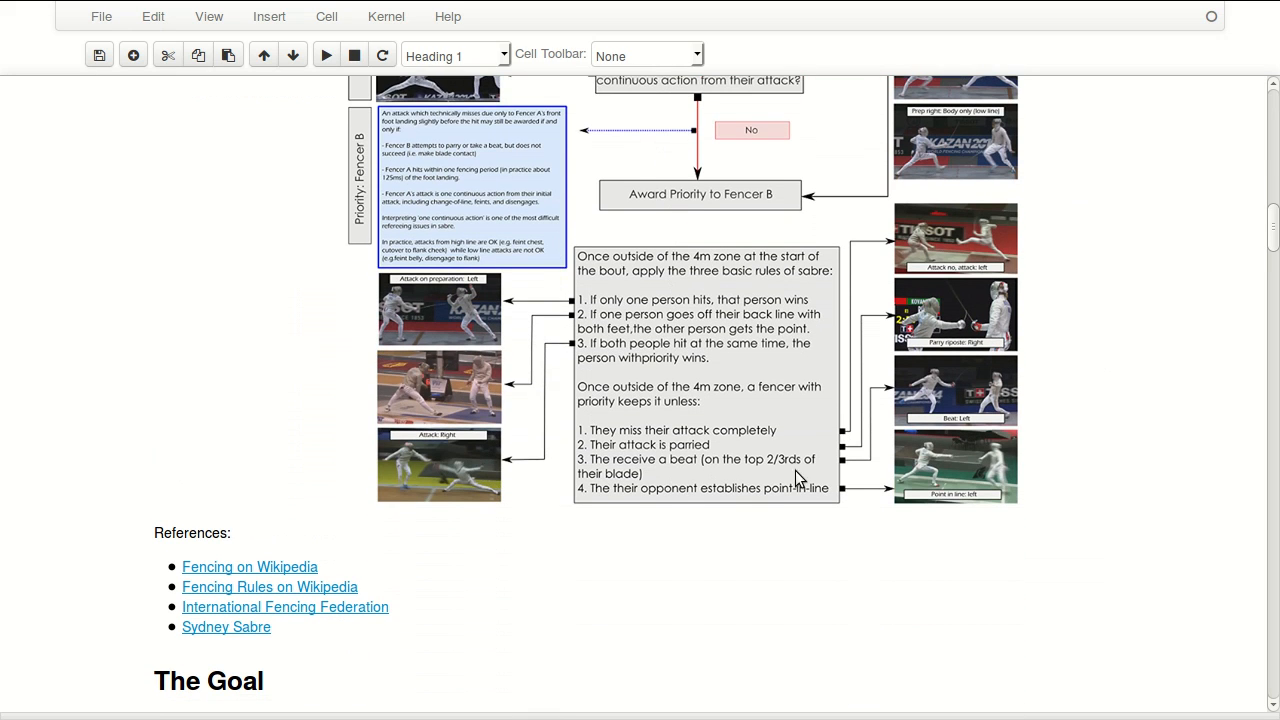
Select the refereeing flowchart cell while scrolling toward the References list
click(1049, 412)
scroll(603, 583, down, 4)
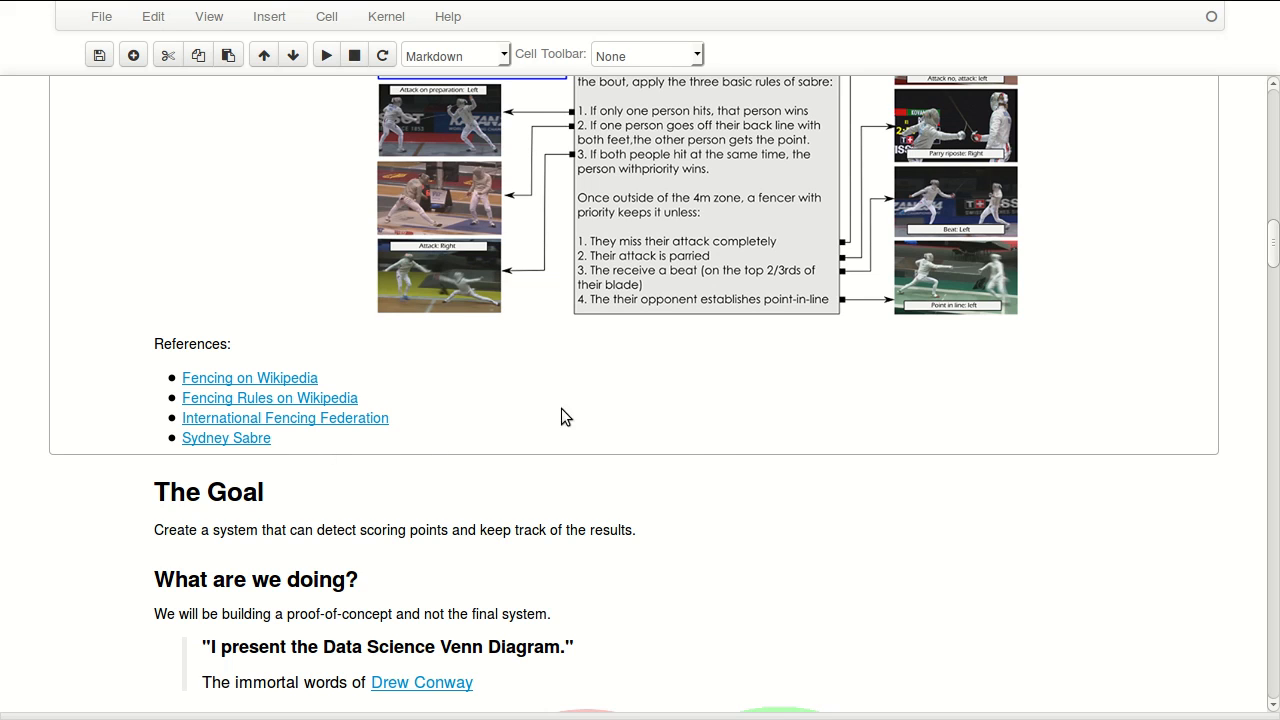
Select The Goal heading and its description cell above the Data Science Venn diagram
click(774, 472)
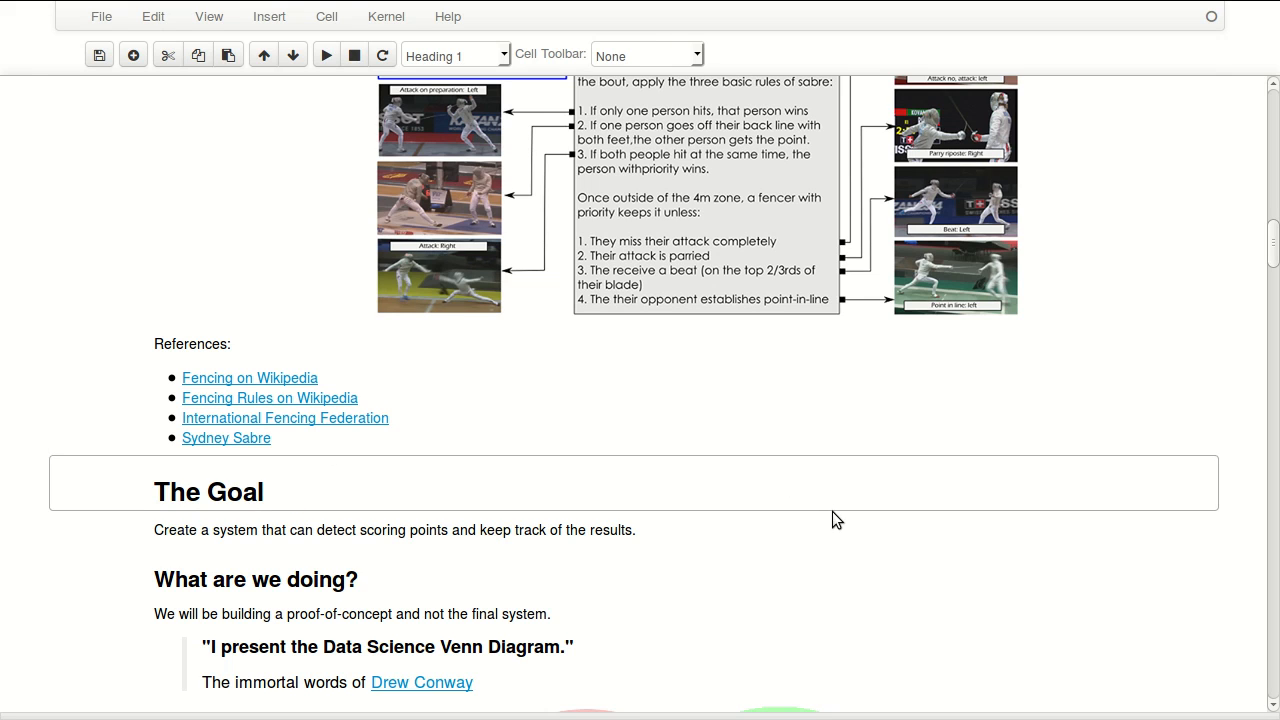
scroll(832, 511, down, 5)
click(677, 285)
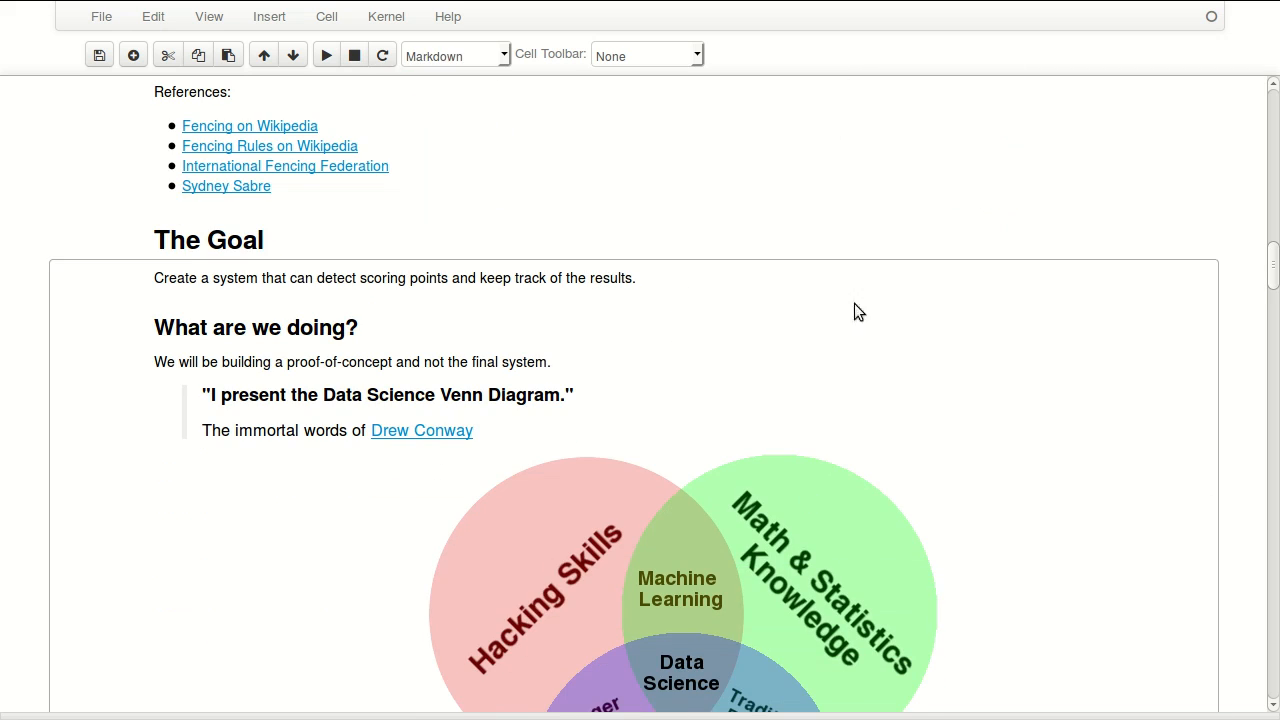
scroll(1053, 325, down, 1)
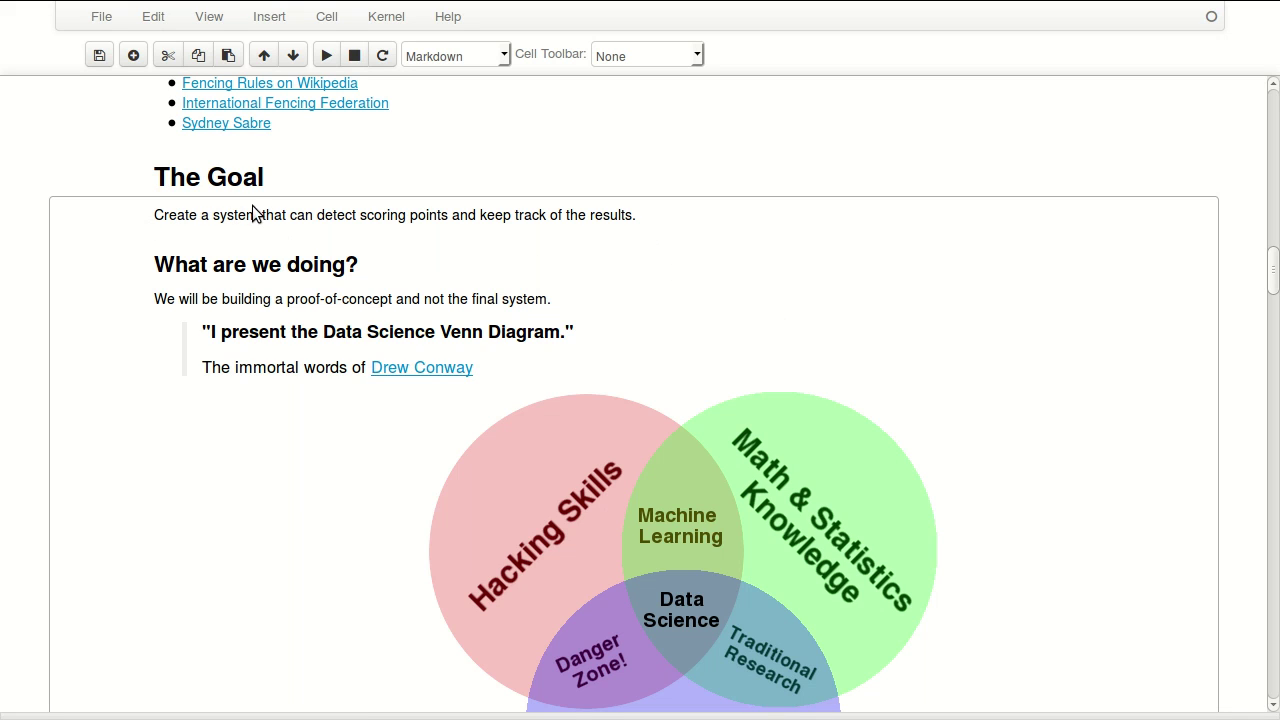
scroll(157, 250, down, 1)
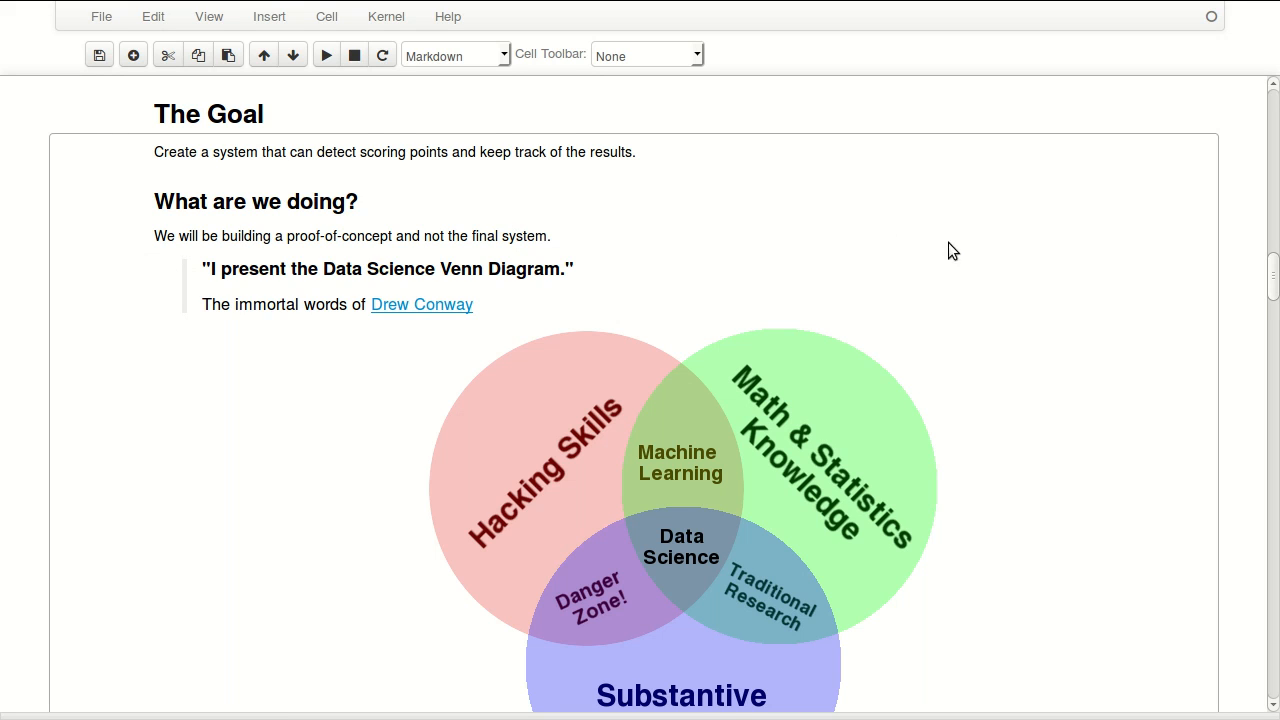
scroll(970, 258, down, 1)
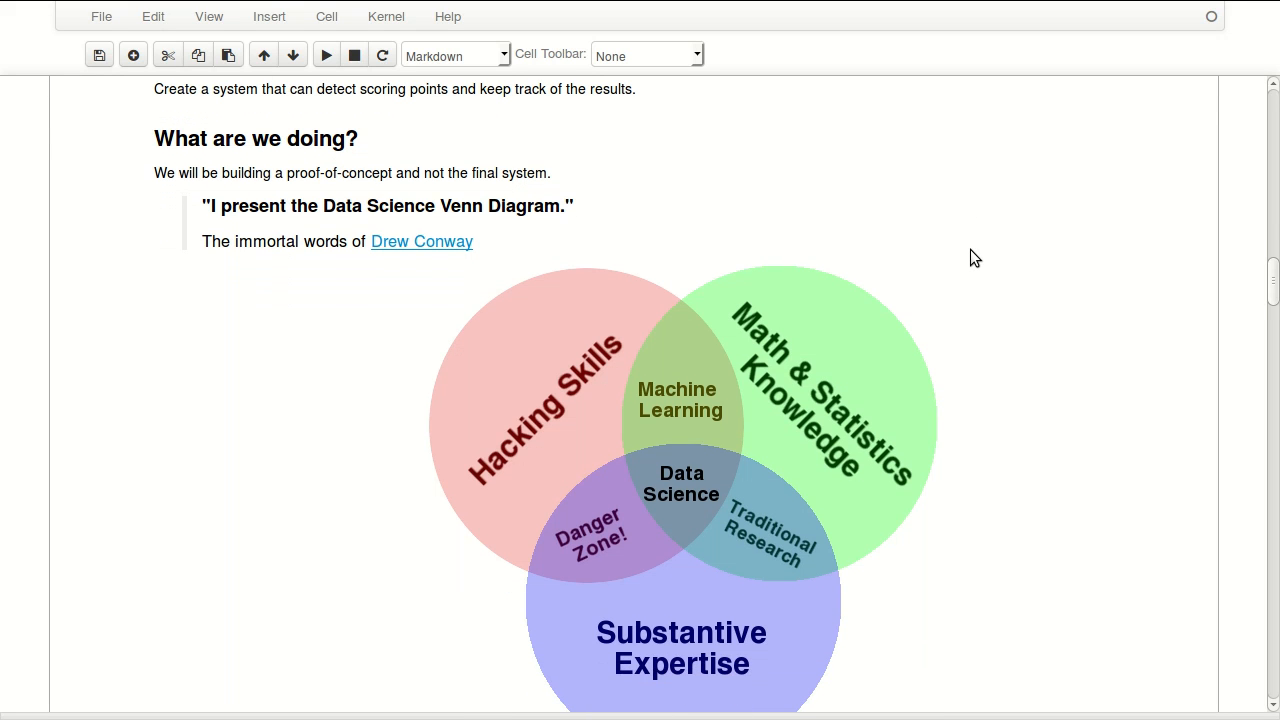
scroll(970, 258, down, 1)
scroll(966, 245, up, 1)
scroll(149, 142, down, 1)
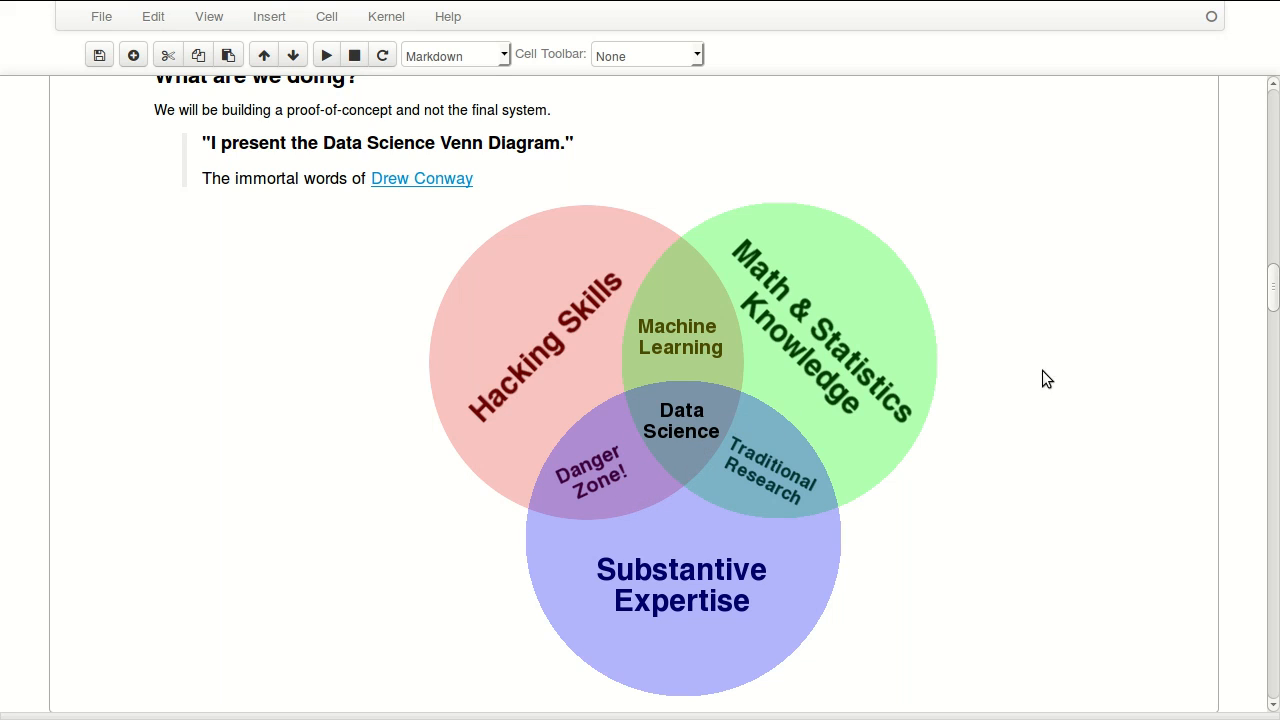
scroll(1086, 384, down, 1)
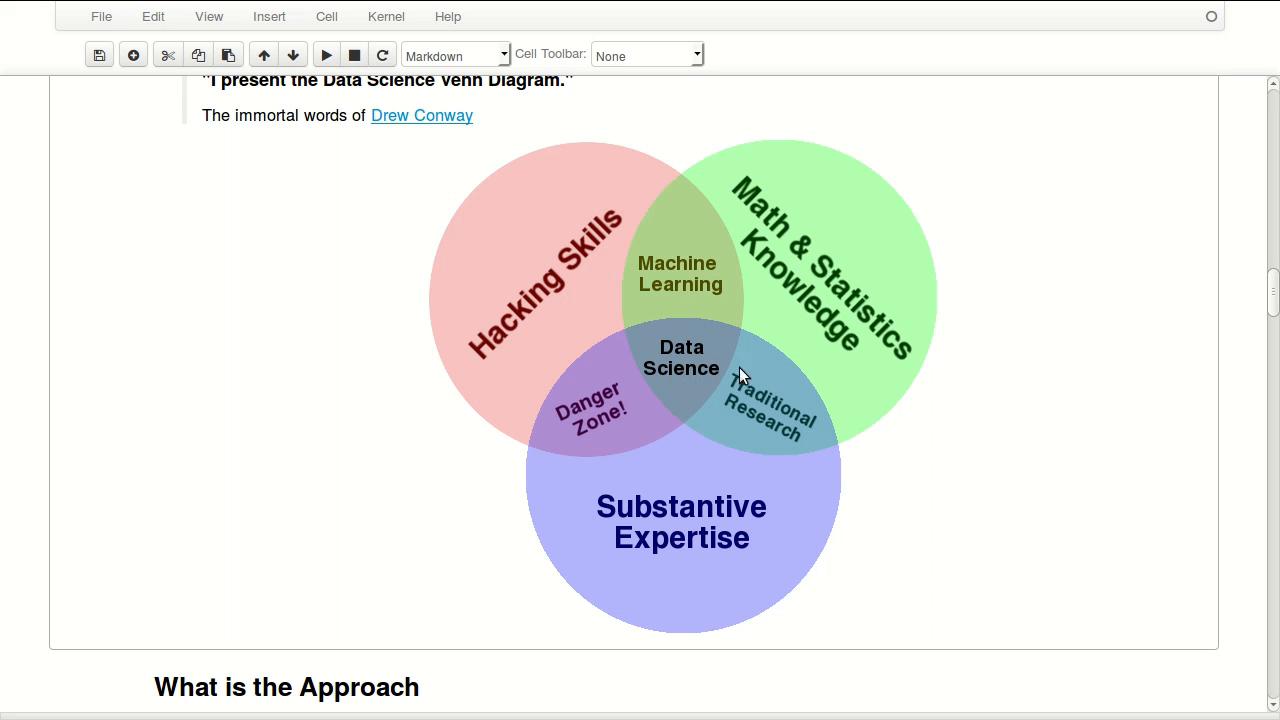
scroll(1063, 408, down, 3)
scroll(866, 500, down, 3)
scroll(908, 397, down, 3)
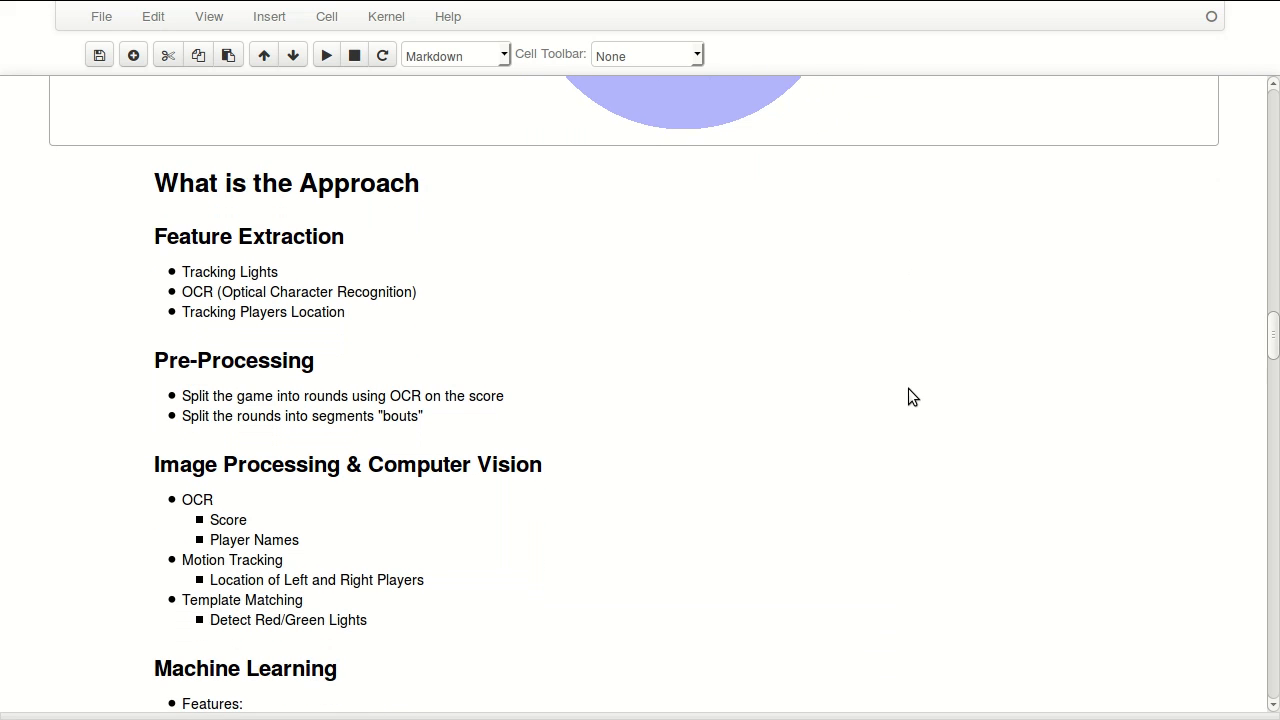
scroll(908, 397, down, 1)
scroll(908, 397, up, 1)
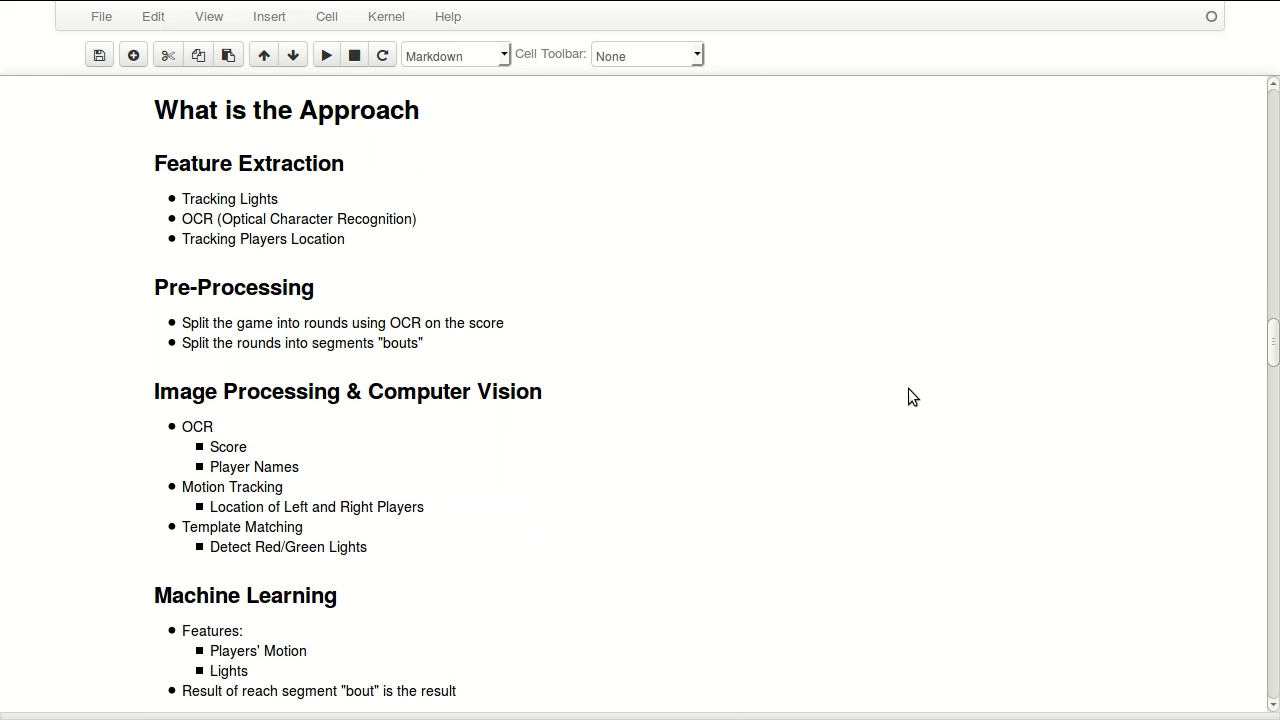
Select the Feature Extraction cell within the What is the Approach section
click(599, 247)
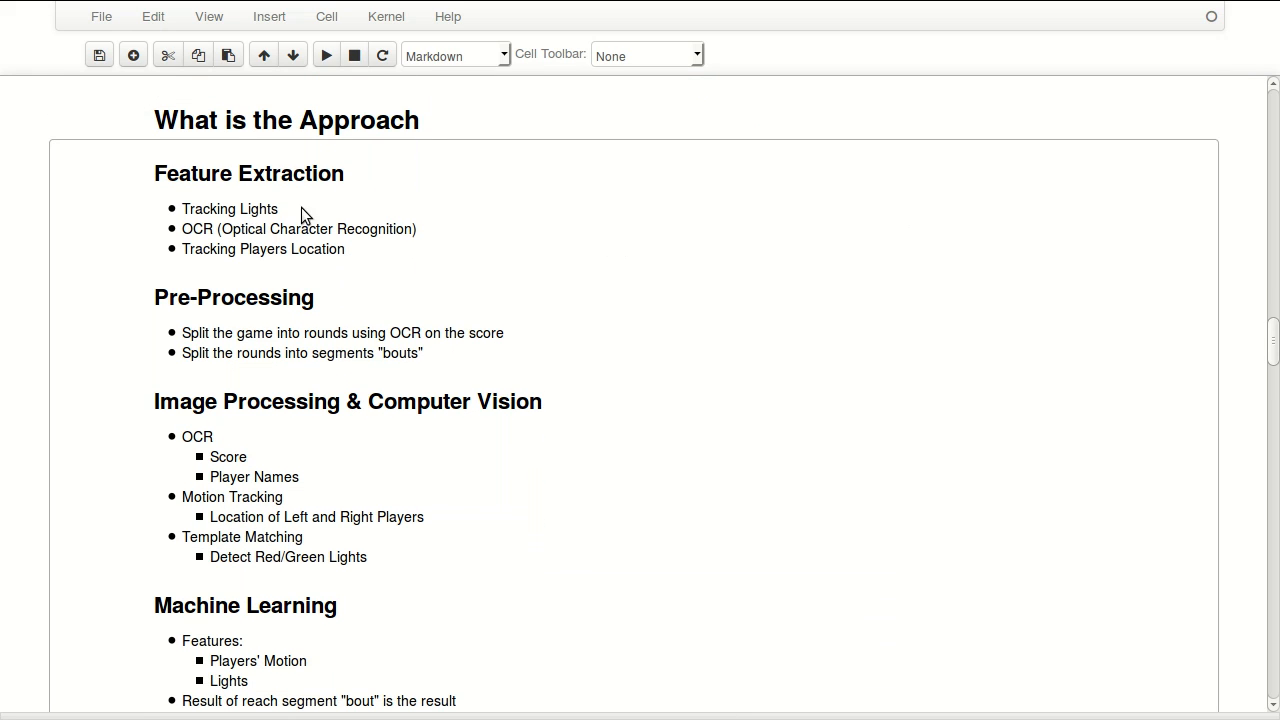
scroll(1277, 255, up, 2)
scroll(1277, 255, up, 10)
scroll(1277, 255, up, 5)
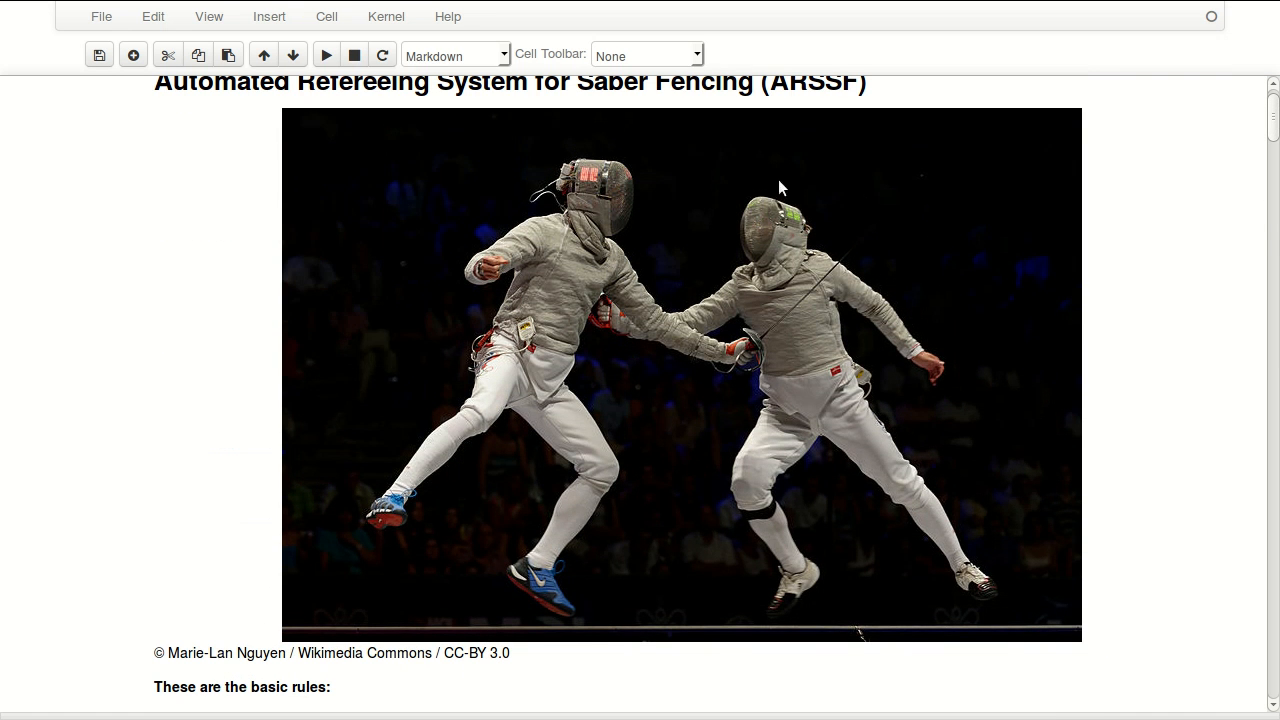
scroll(1119, 538, down, 7)
scroll(1119, 538, down, 8)
scroll(1122, 542, down, 7)
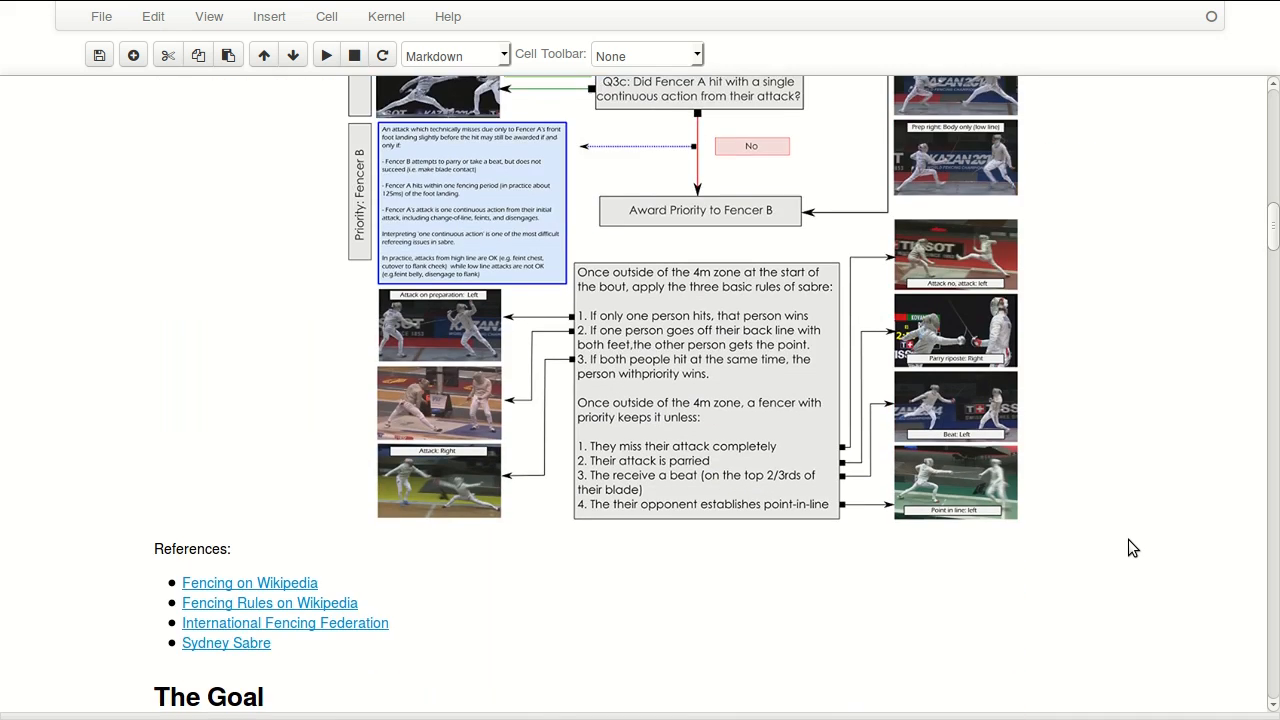
scroll(1128, 546, down, 10)
scroll(1128, 543, down, 8)
scroll(1127, 538, down, 1)
scroll(1125, 538, down, 1)
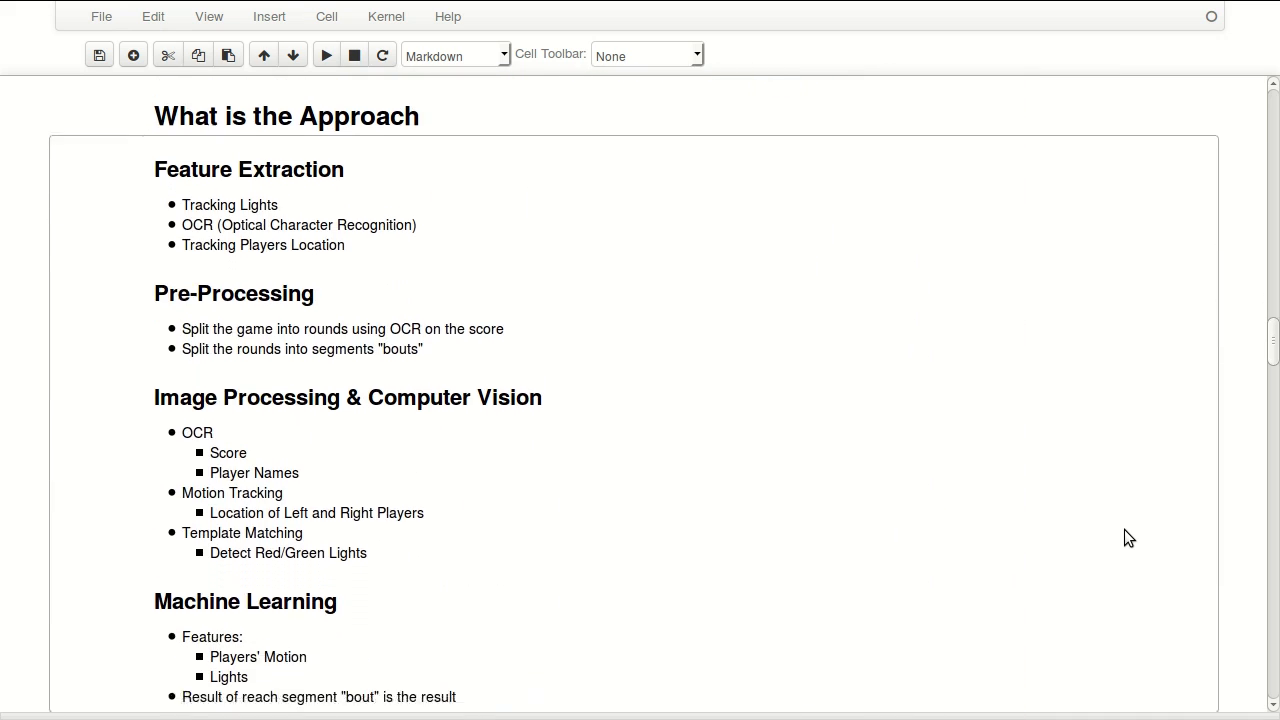
scroll(1120, 530, down, 2)
scroll(1118, 530, up, 3)
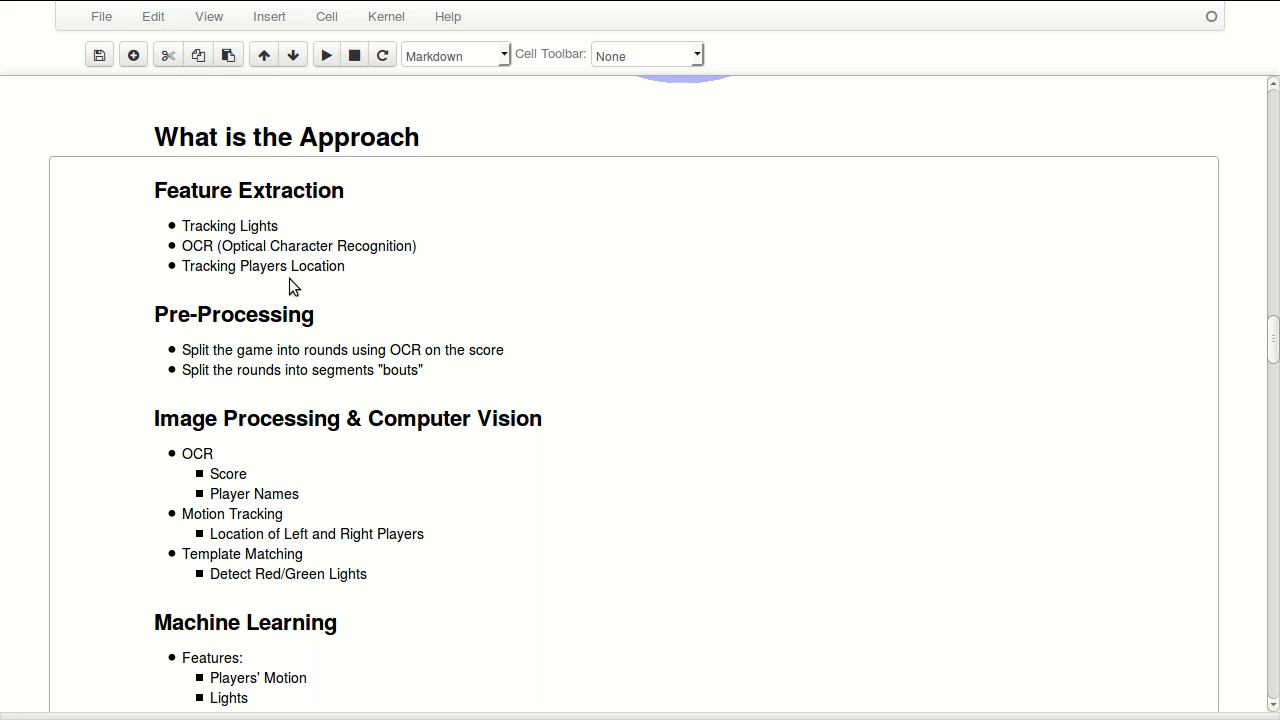
scroll(637, 283, down, 1)
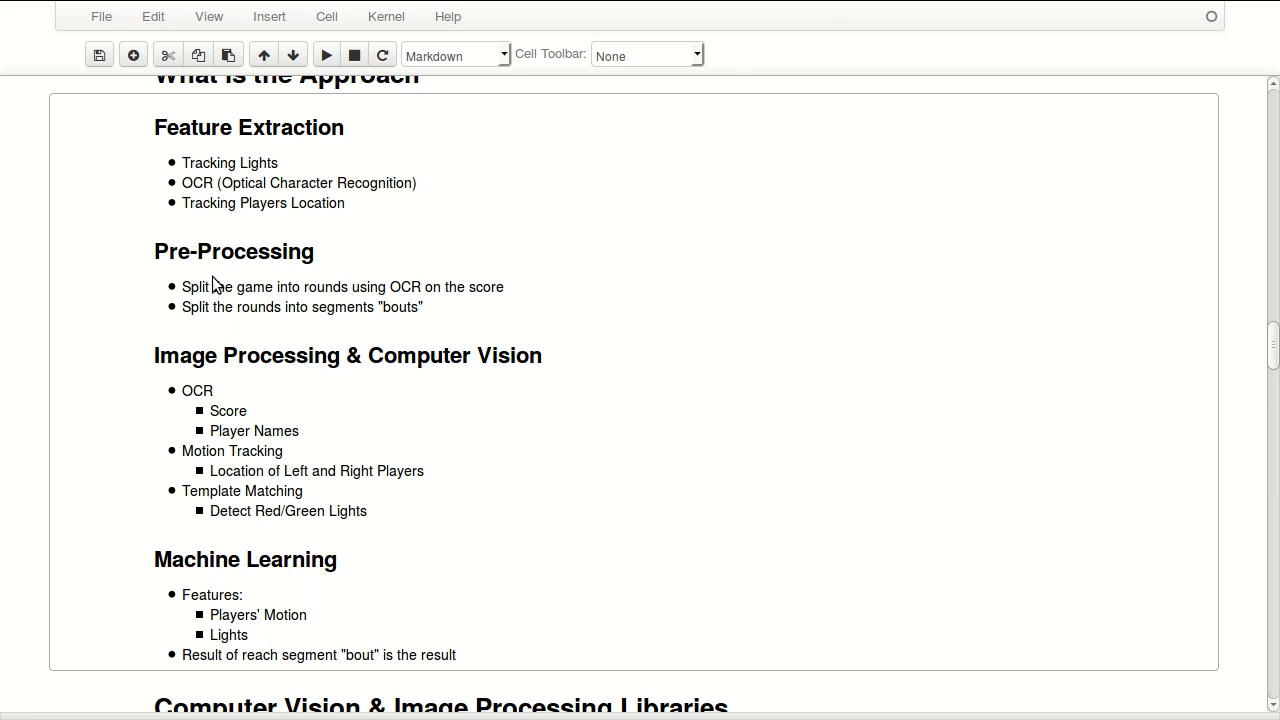
scroll(221, 273, down, 1)
scroll(154, 222, up, 1)
drag(184, 293, 451, 293)
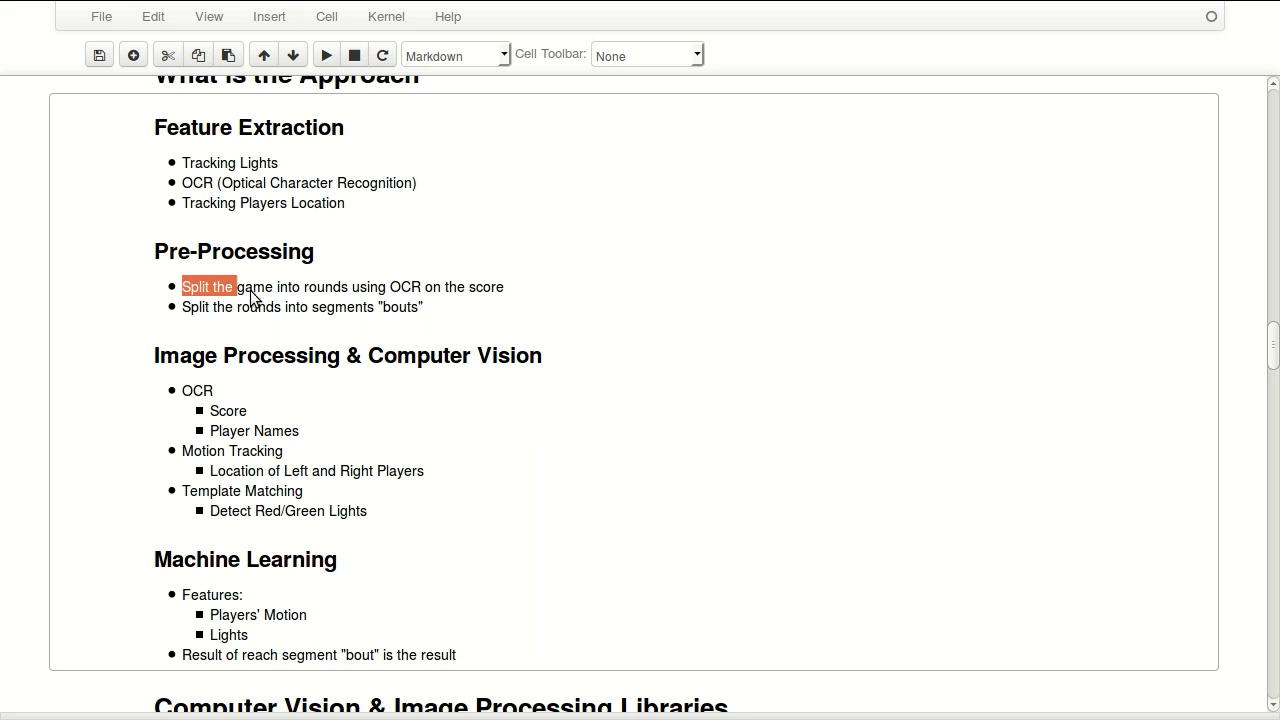
click(522, 286)
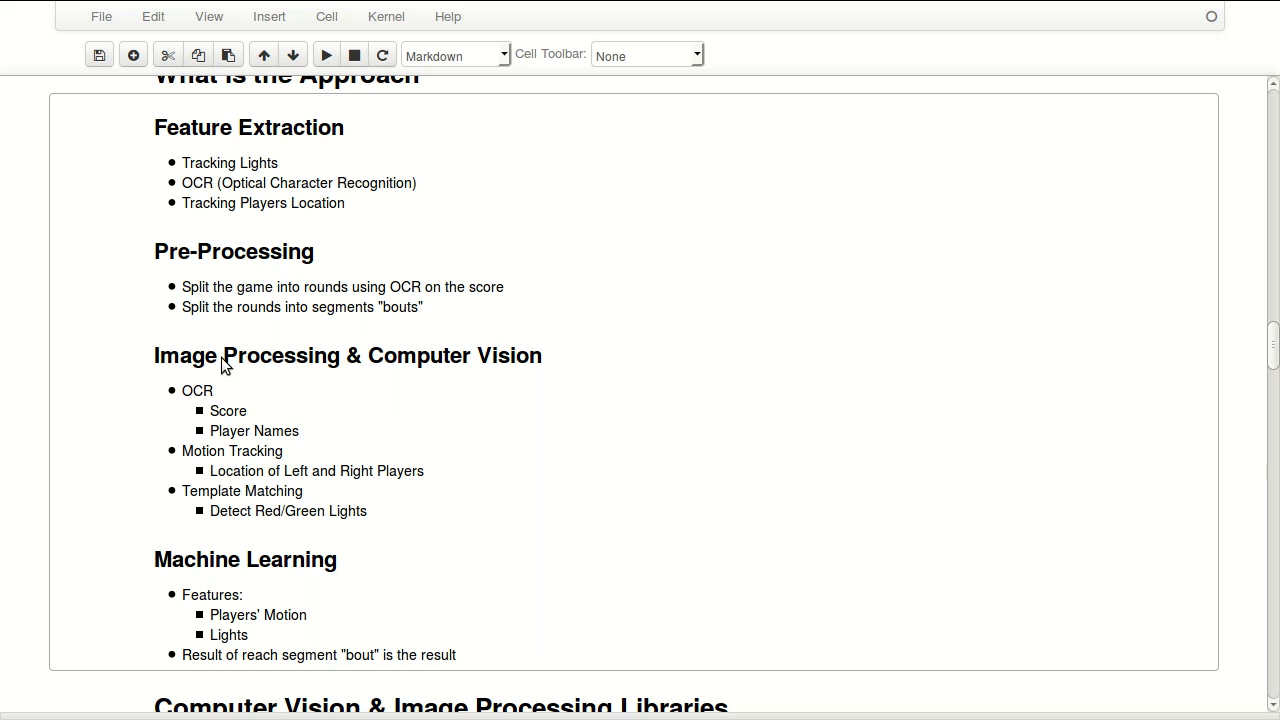
scroll(504, 367, down, 1)
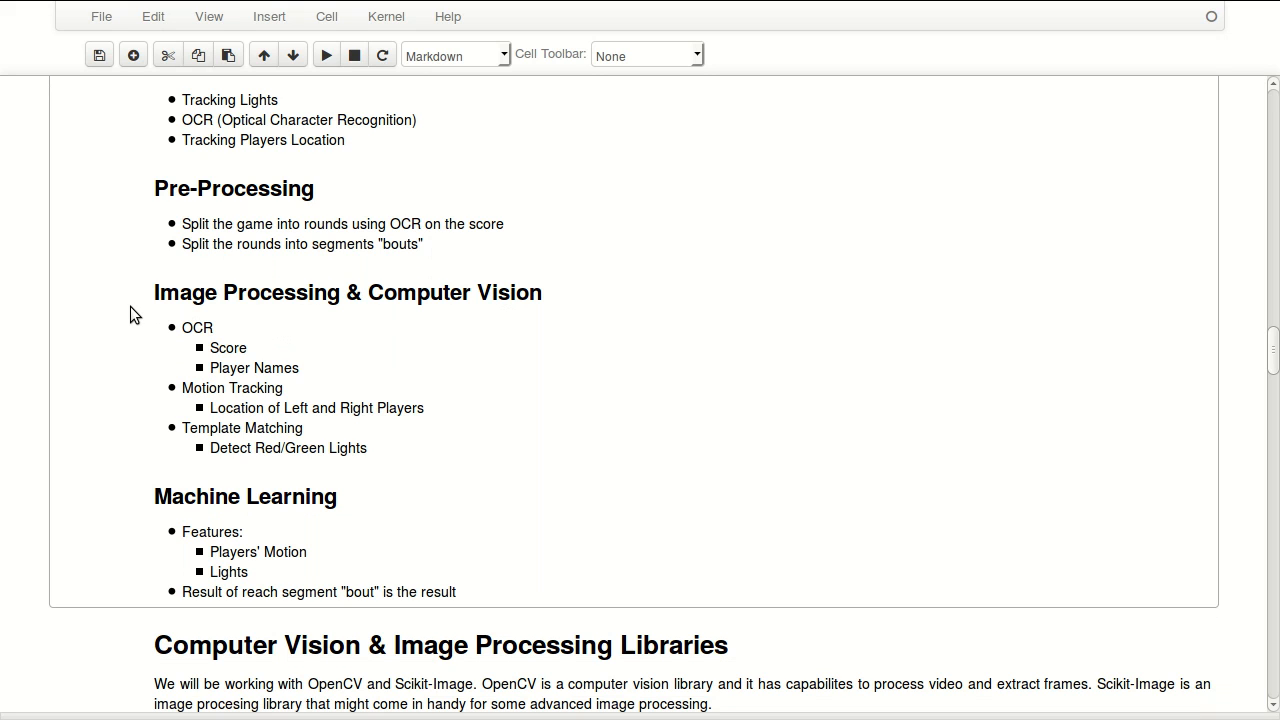
scroll(130, 315, down, 1)
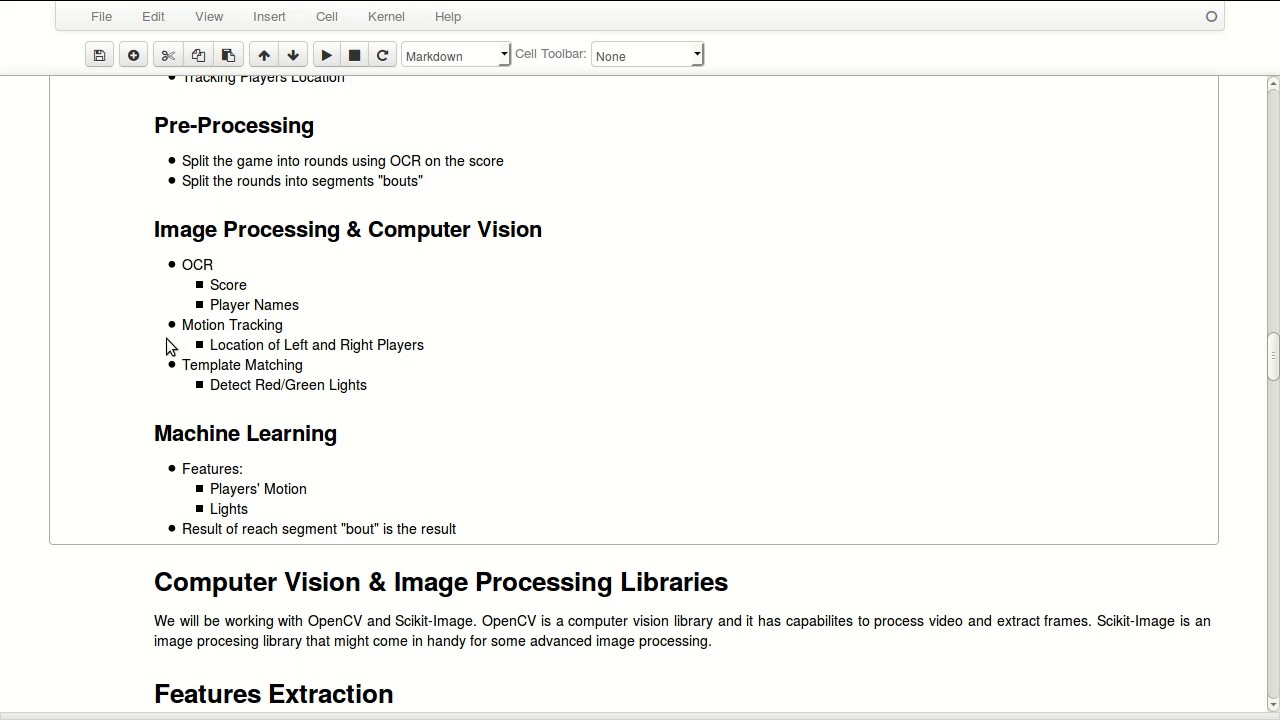
scroll(134, 349, down, 1)
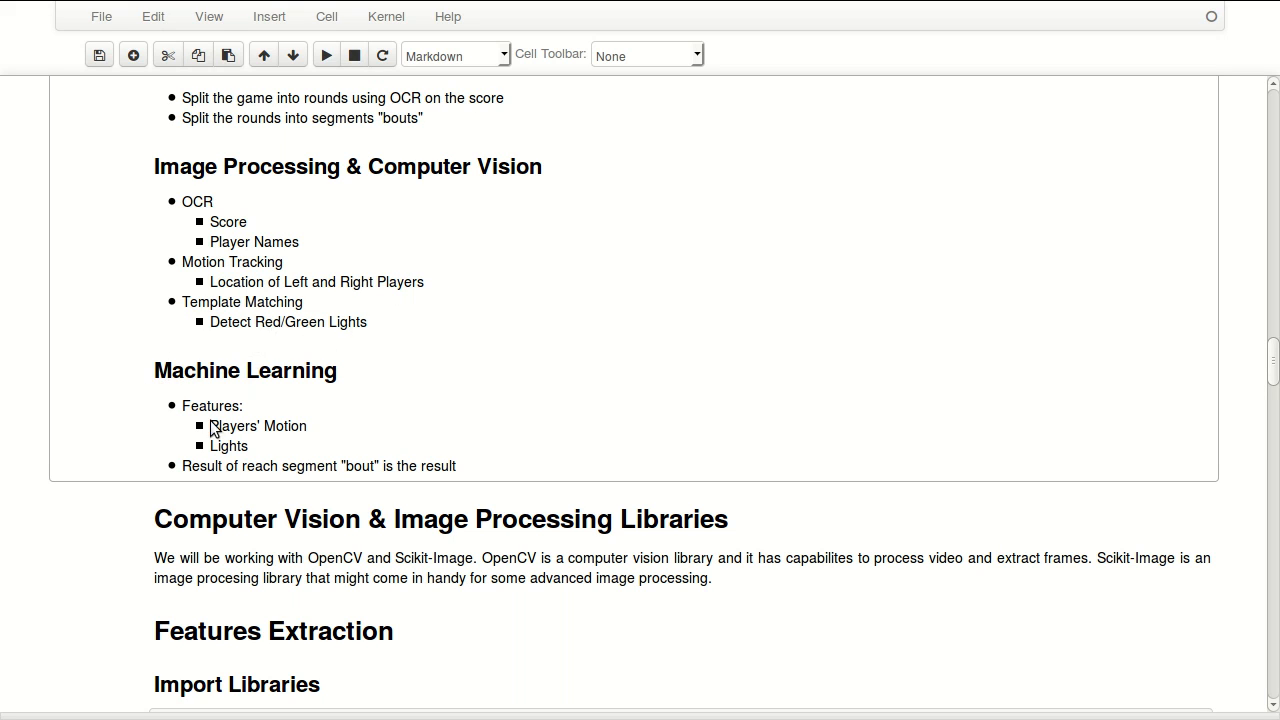
scroll(125, 387, down, 2)
scroll(125, 387, down, 1)
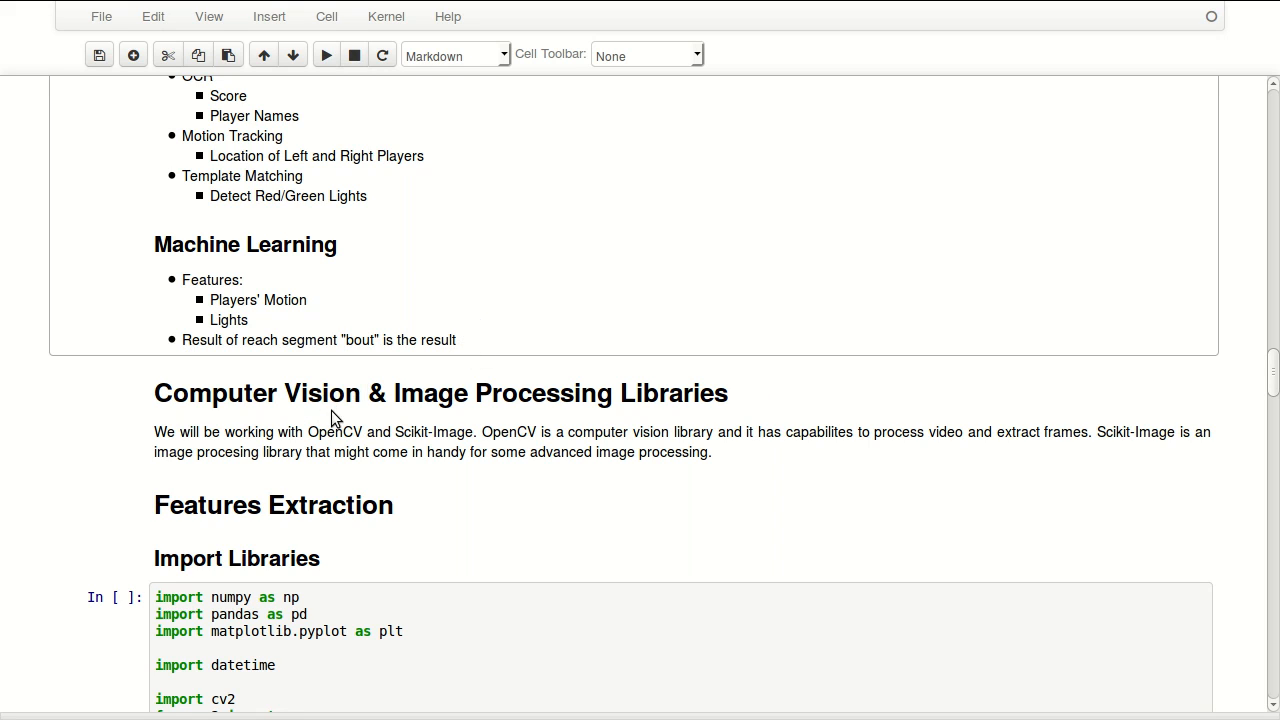
Select the OpenCV/Scikit-Image paragraph, then enter edit mode in the Import Libraries code cell
click(348, 440)
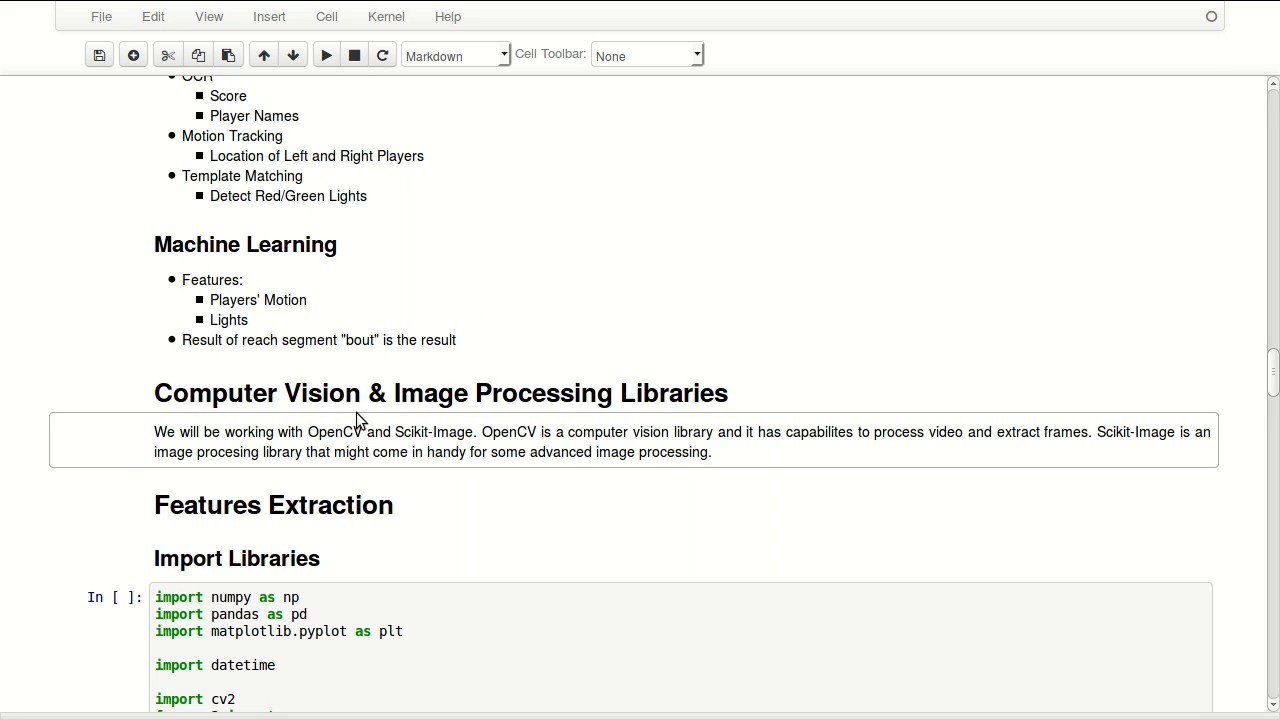
scroll(356, 412, down, 3)
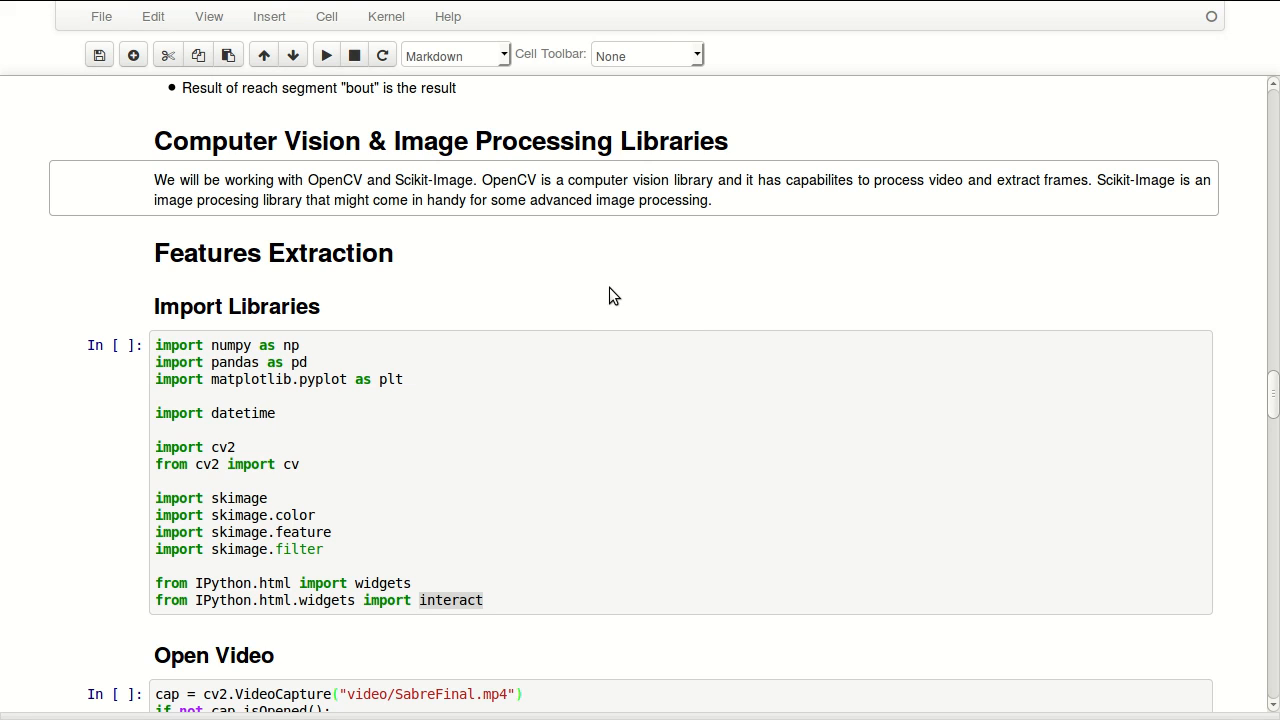
click(612, 383)
scroll(880, 355, down, 3)
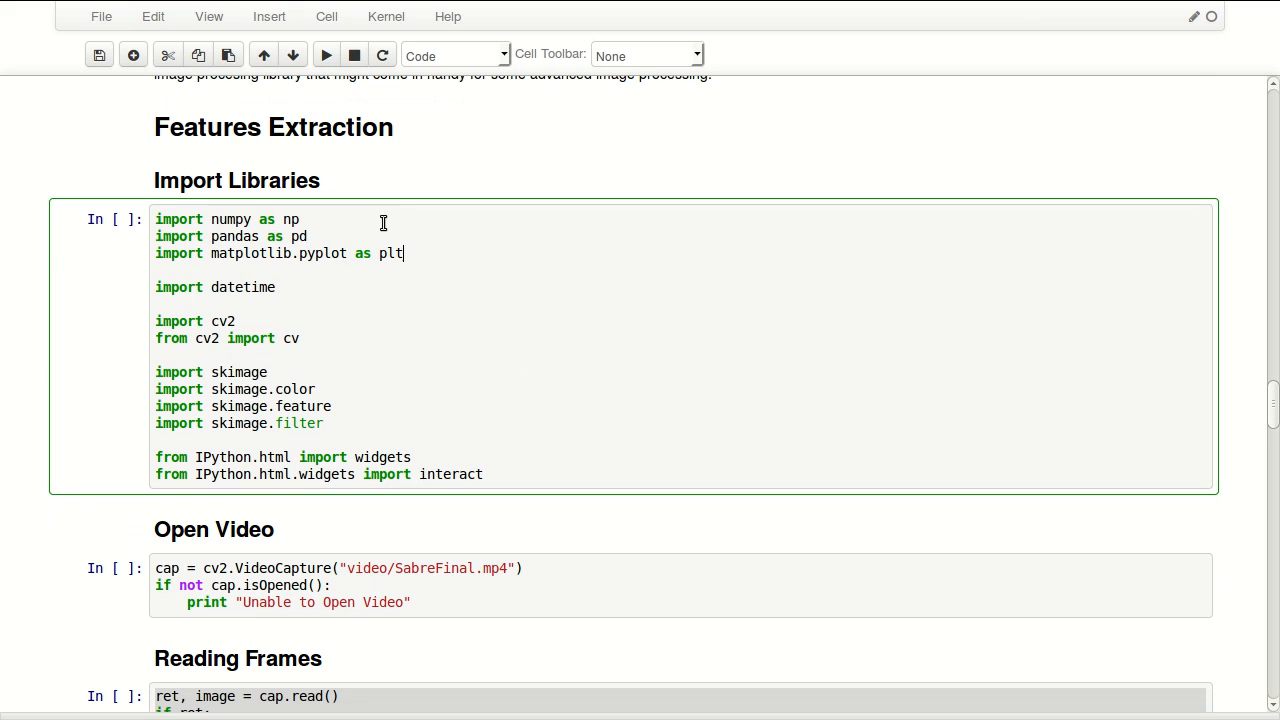
Review the cv2 import, run the Import Libraries cell as In [1], and enter the Open Video cell
double_click(222, 322)
click(326, 321)
scroll(578, 318, down, 3)
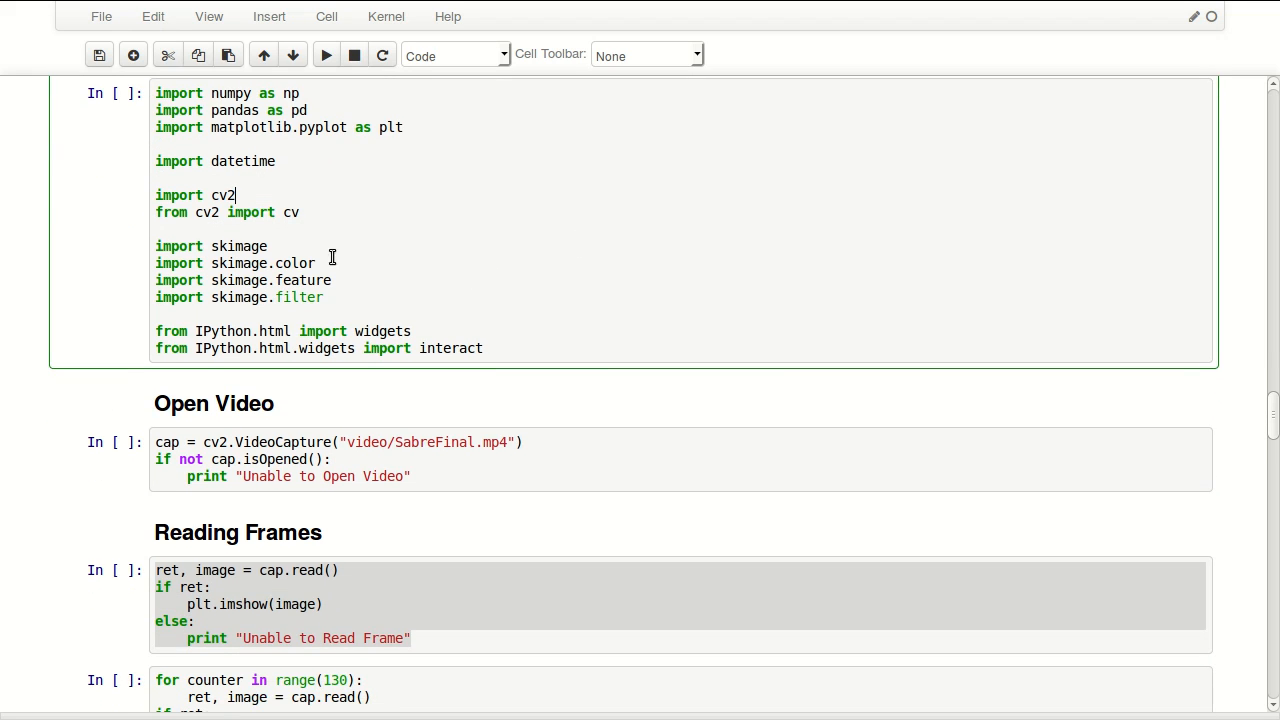
scroll(606, 258, down, 3)
click(606, 251)
scroll(611, 181, up, 1)
scroll(611, 181, up, 3)
click(600, 317)
key(shift+Return)
scroll(551, 350, up, 1)
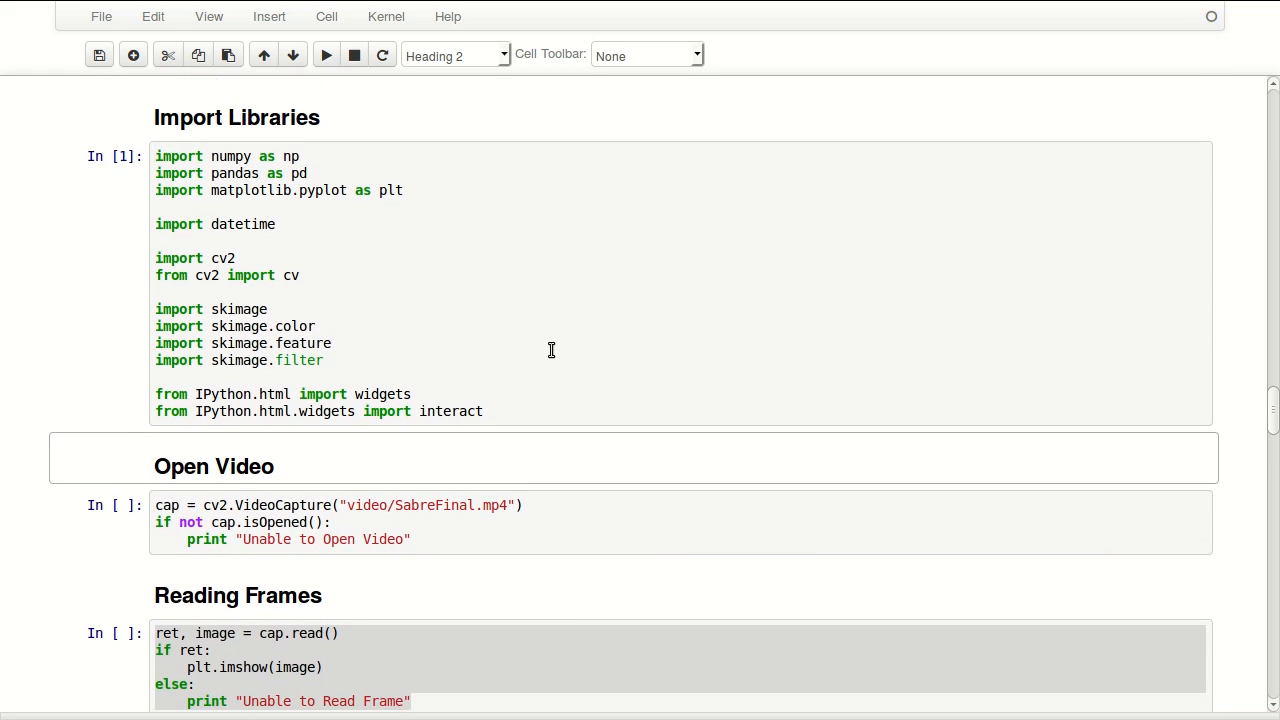
scroll(551, 350, down, 2)
click(546, 429)
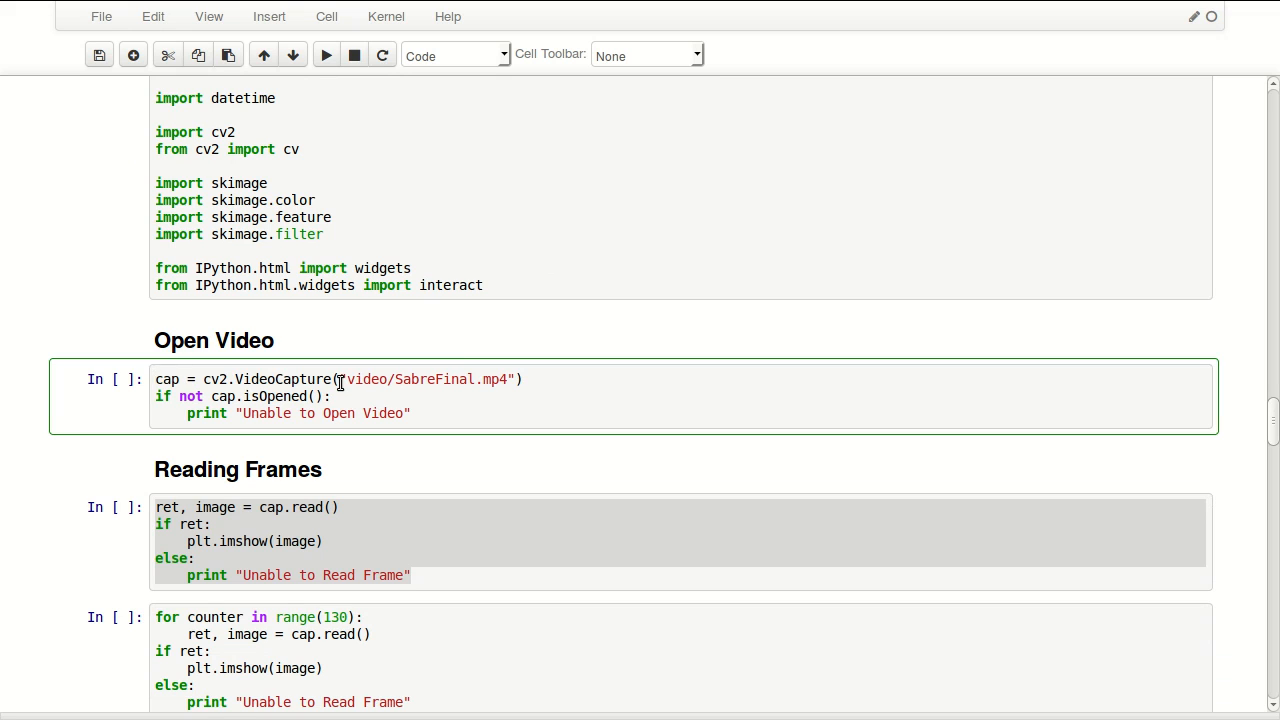
Step through the VideoCapture, isOpened and print lines of the Open Video code
click(339, 381)
click(396, 396)
double_click(282, 397)
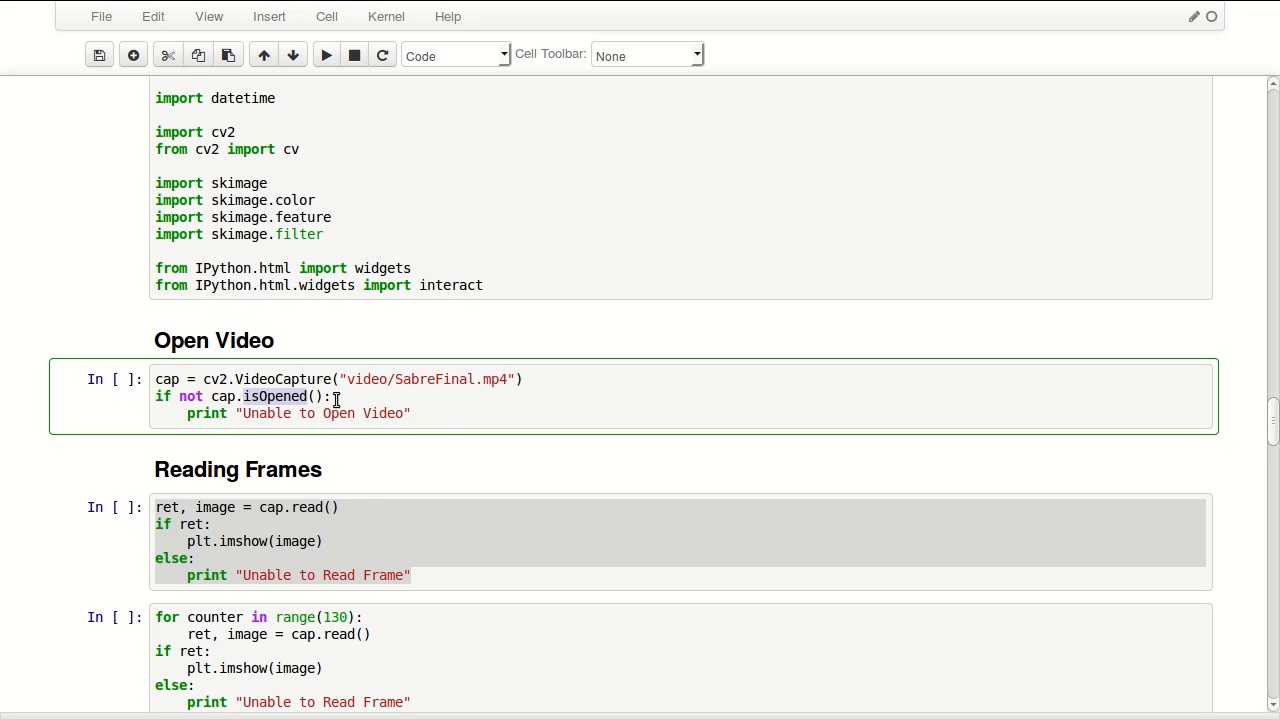
click(337, 398)
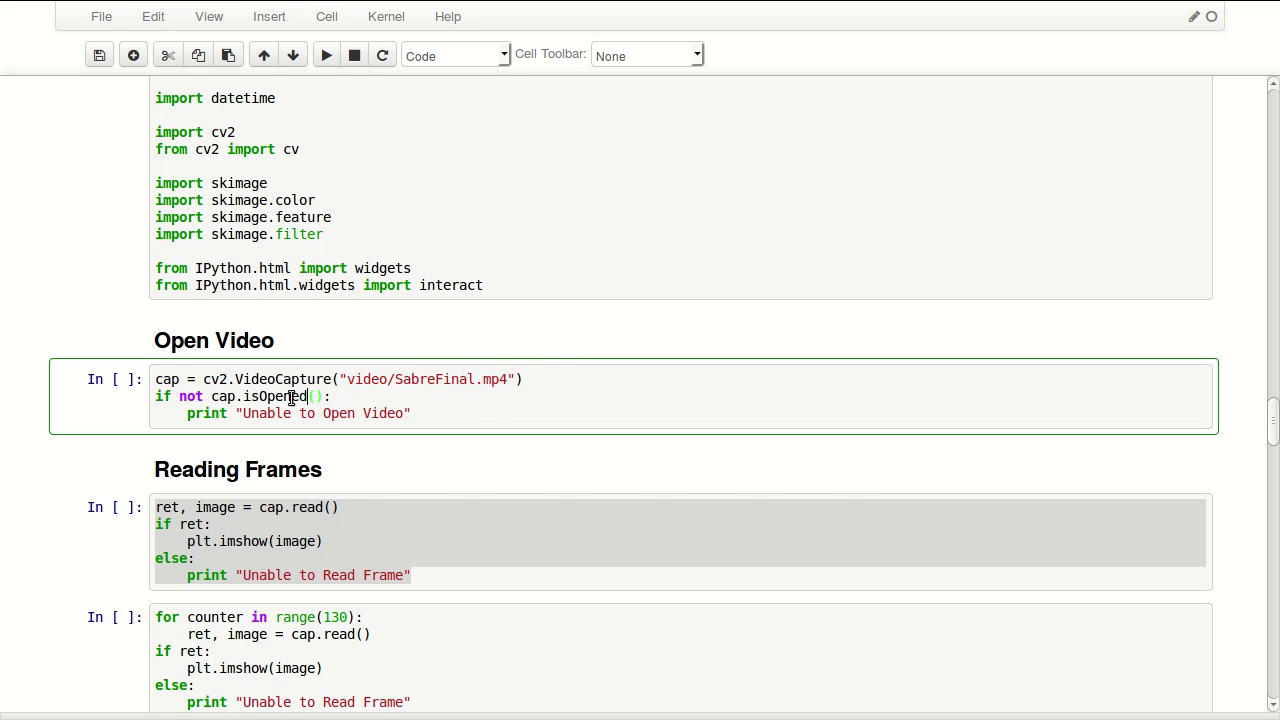
click(493, 416)
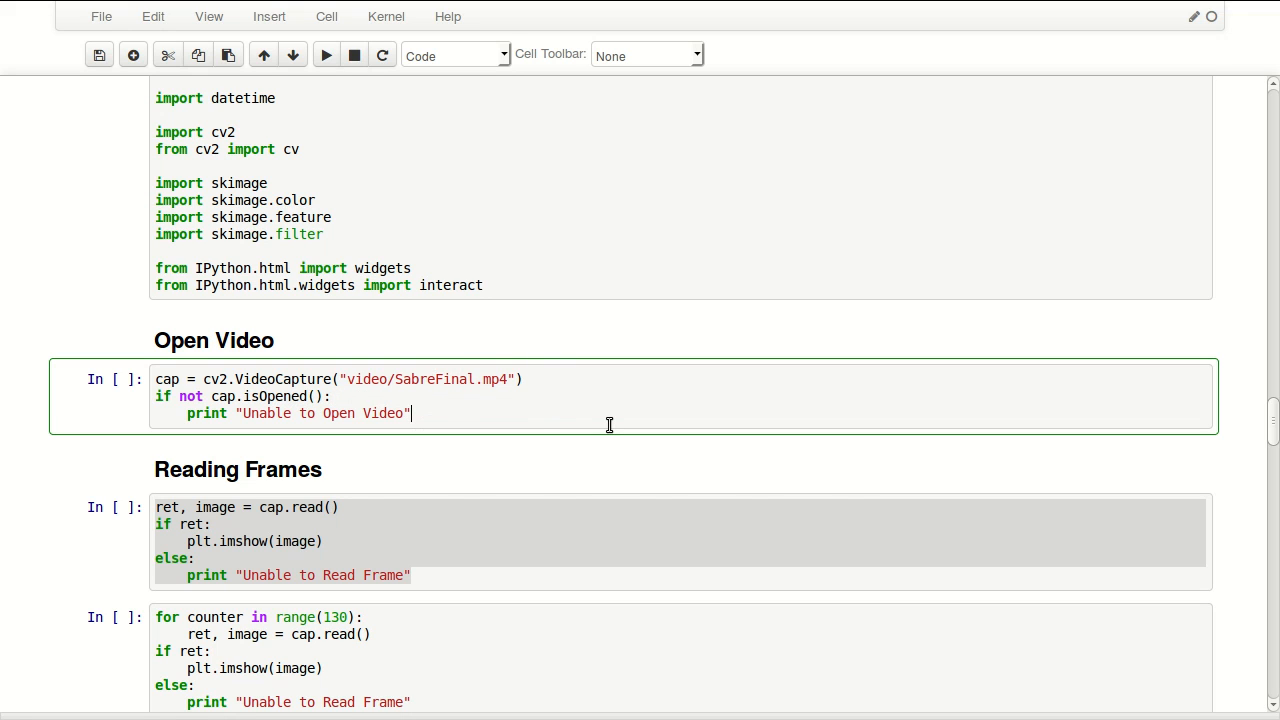
Run the Open Video cell as In [2], then save the notebook from the Reading Frames cell
key(shift+Return)
scroll(526, 417, down, 1)
scroll(469, 400, down, 2)
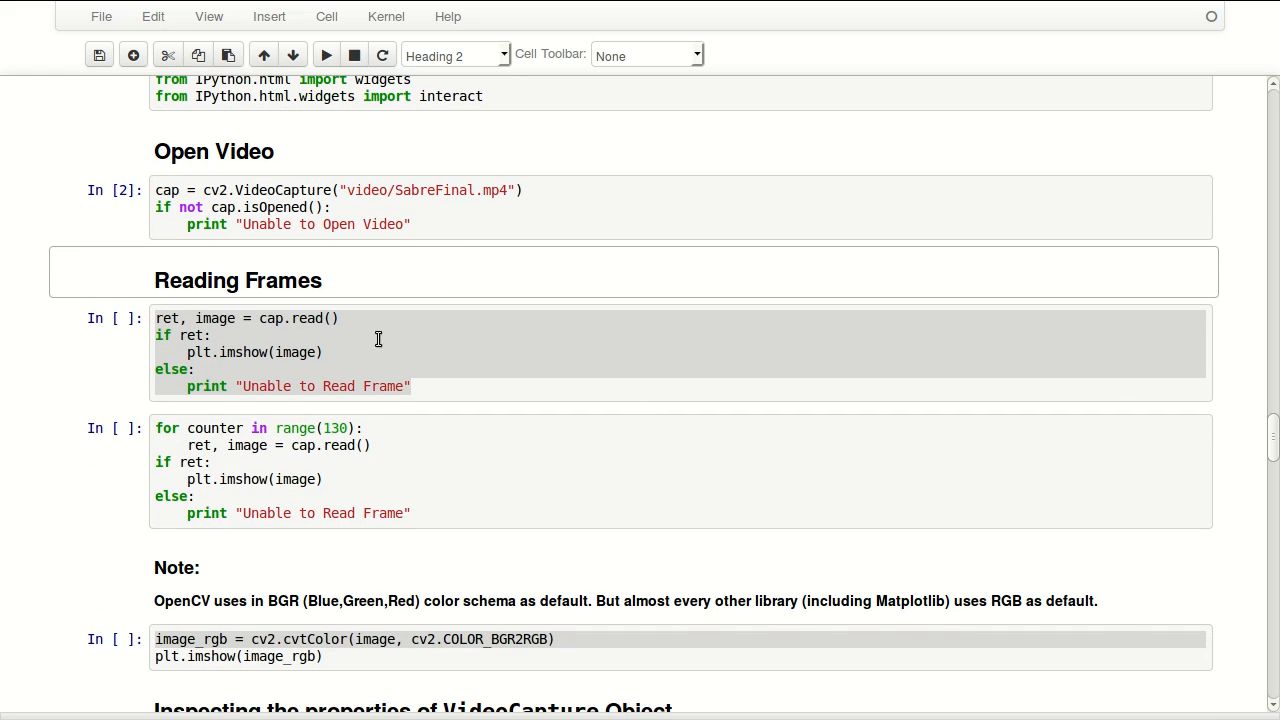
click(464, 354)
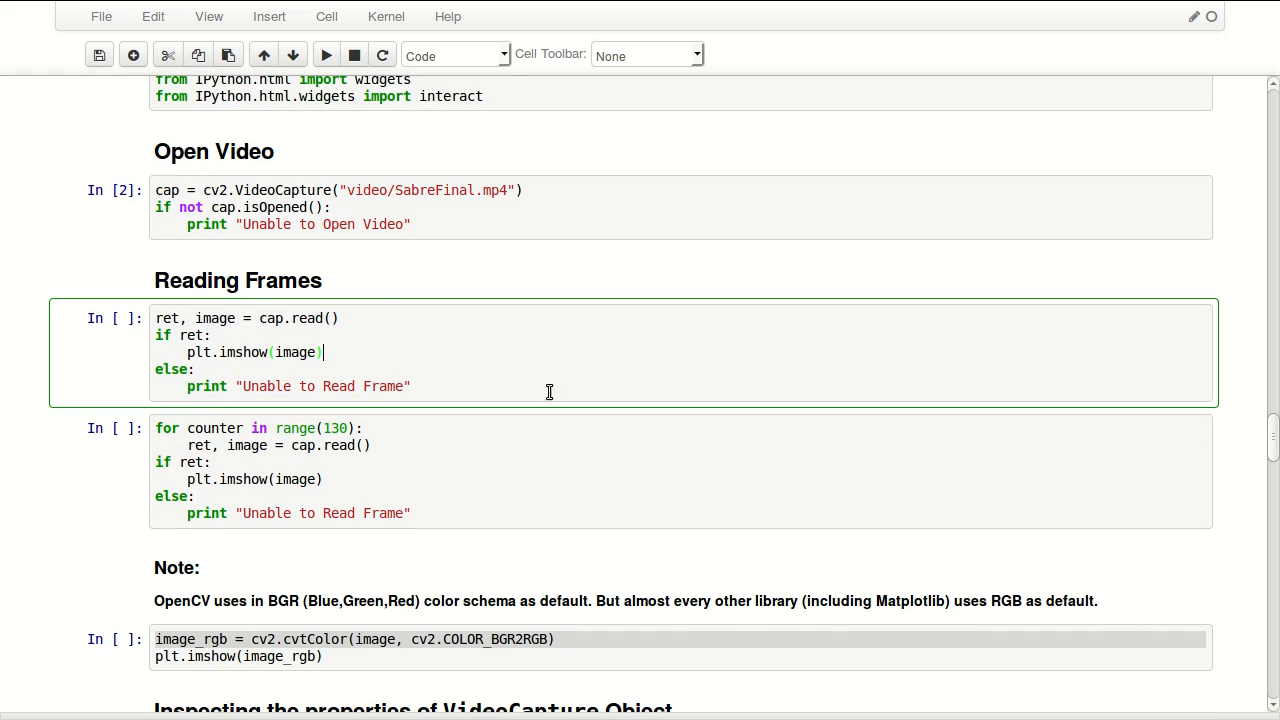
scroll(485, 380, down, 1)
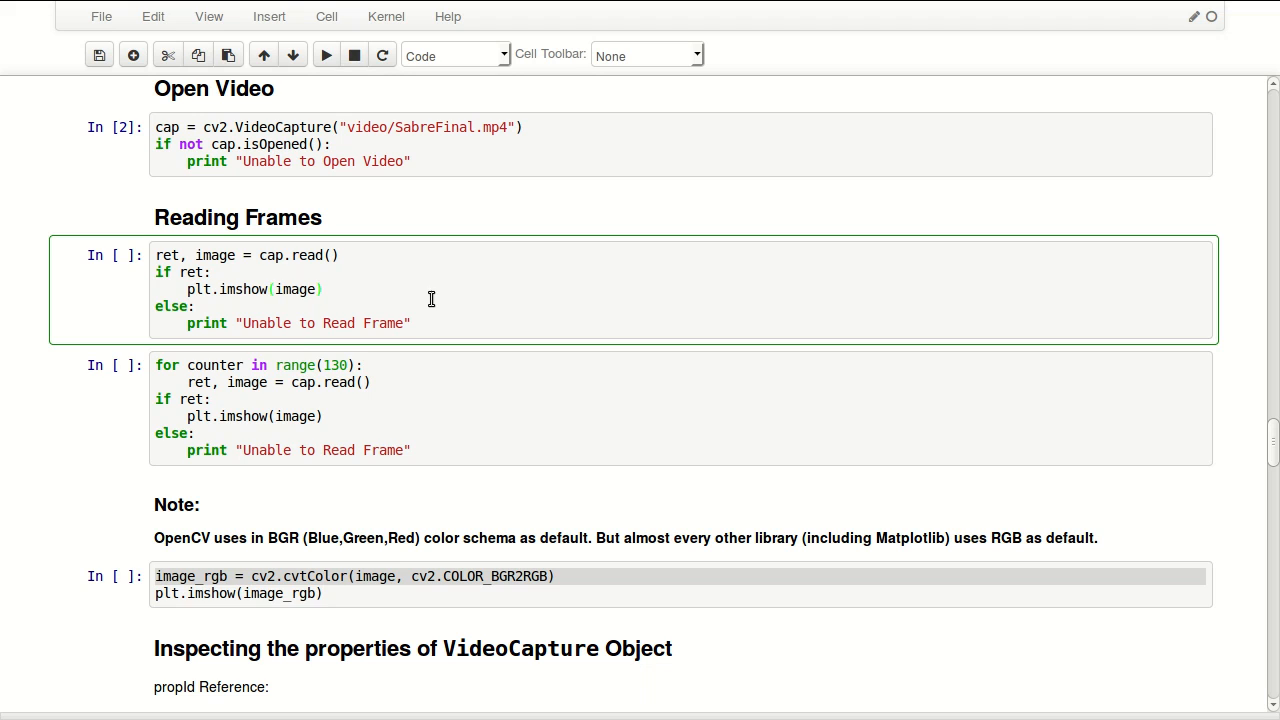
click(360, 257)
key(ctrl+s)
Review the Open Video code and the read() and imshow lines of the Reading Frames cell
click(160, 128)
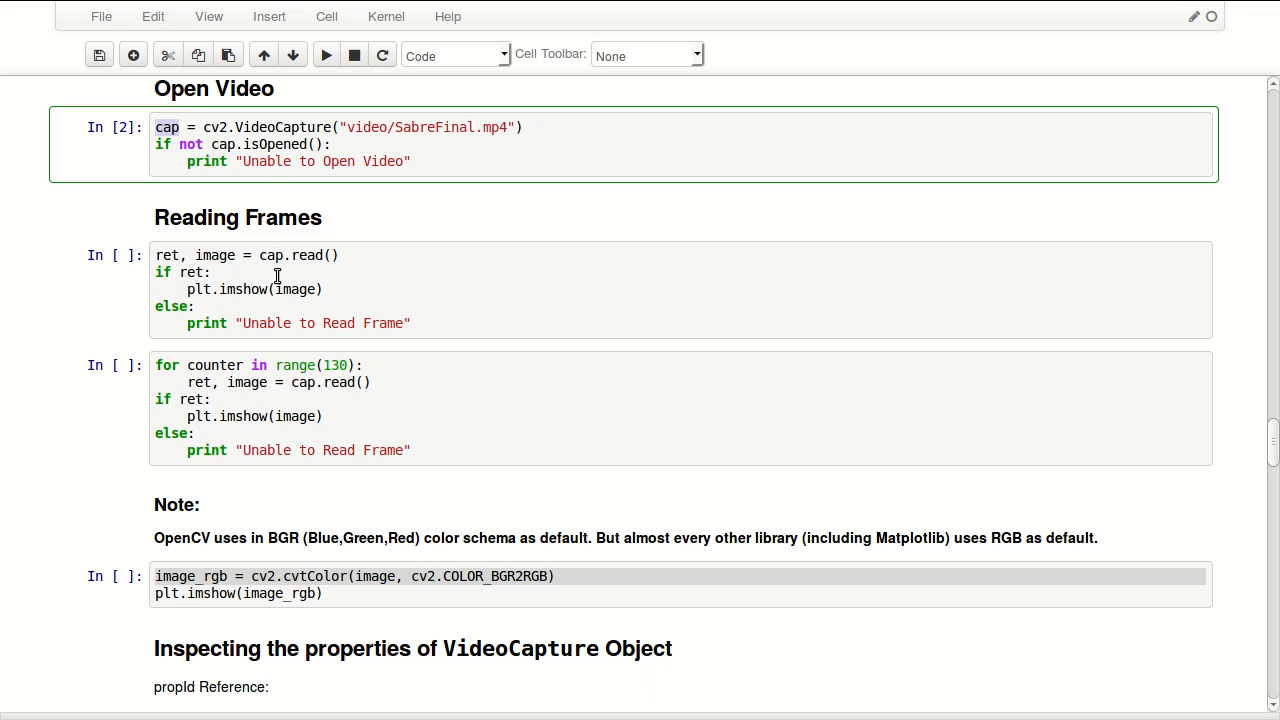
click(185, 252)
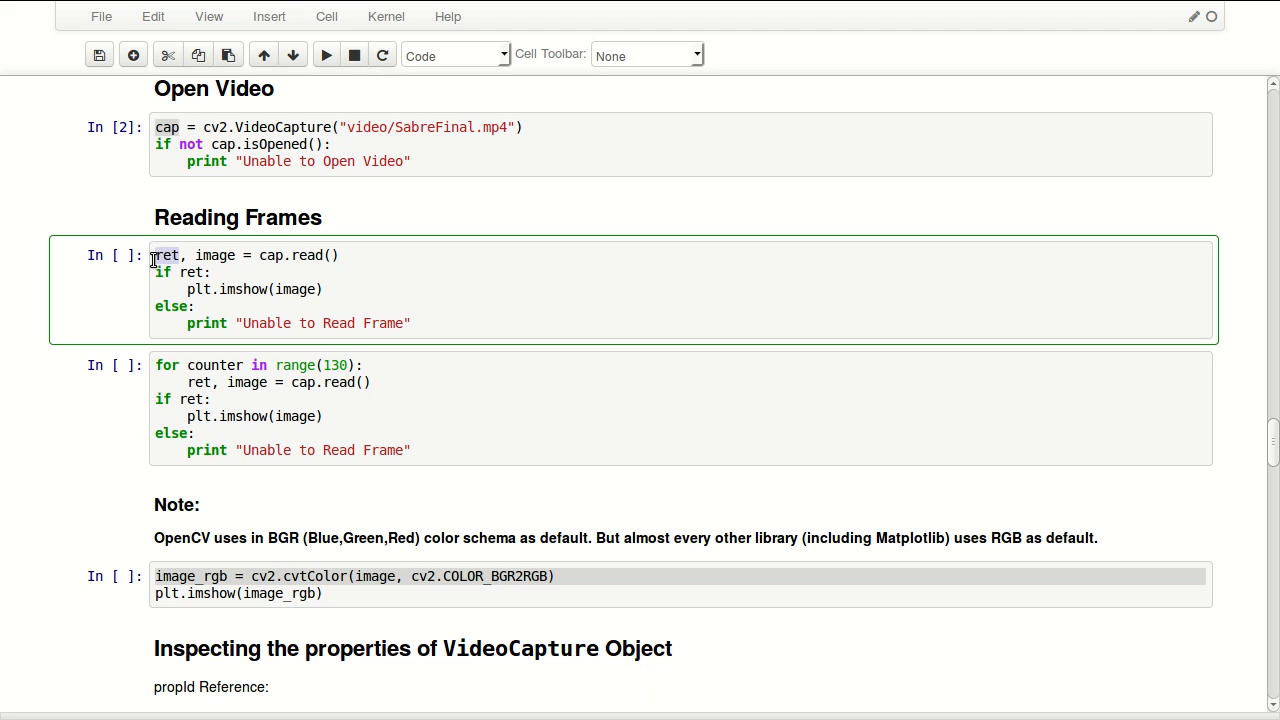
click(354, 268)
click(236, 292)
Rerun the single-frame cap.read()/imshow cell repeatedly until a later, mostly white frame appears (In [12])
key(shift+Return)
scroll(317, 444, down, 1)
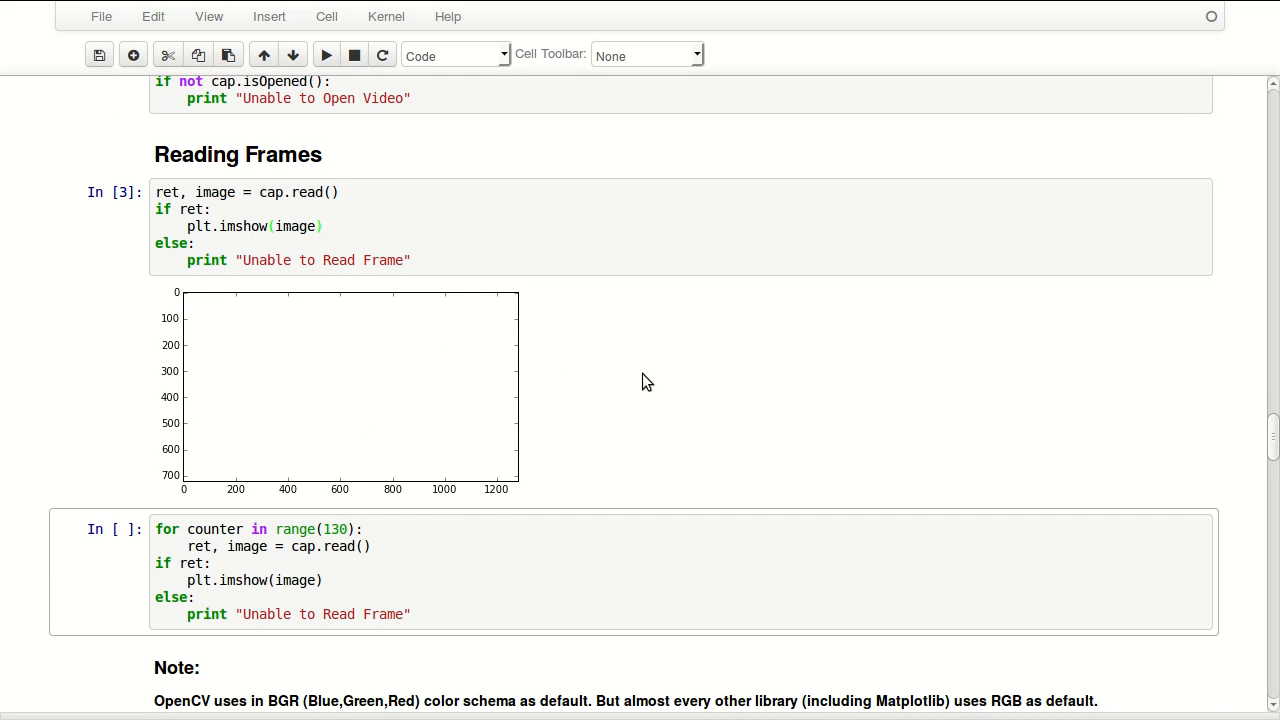
scroll(630, 376, down, 3)
scroll(566, 405, up, 1)
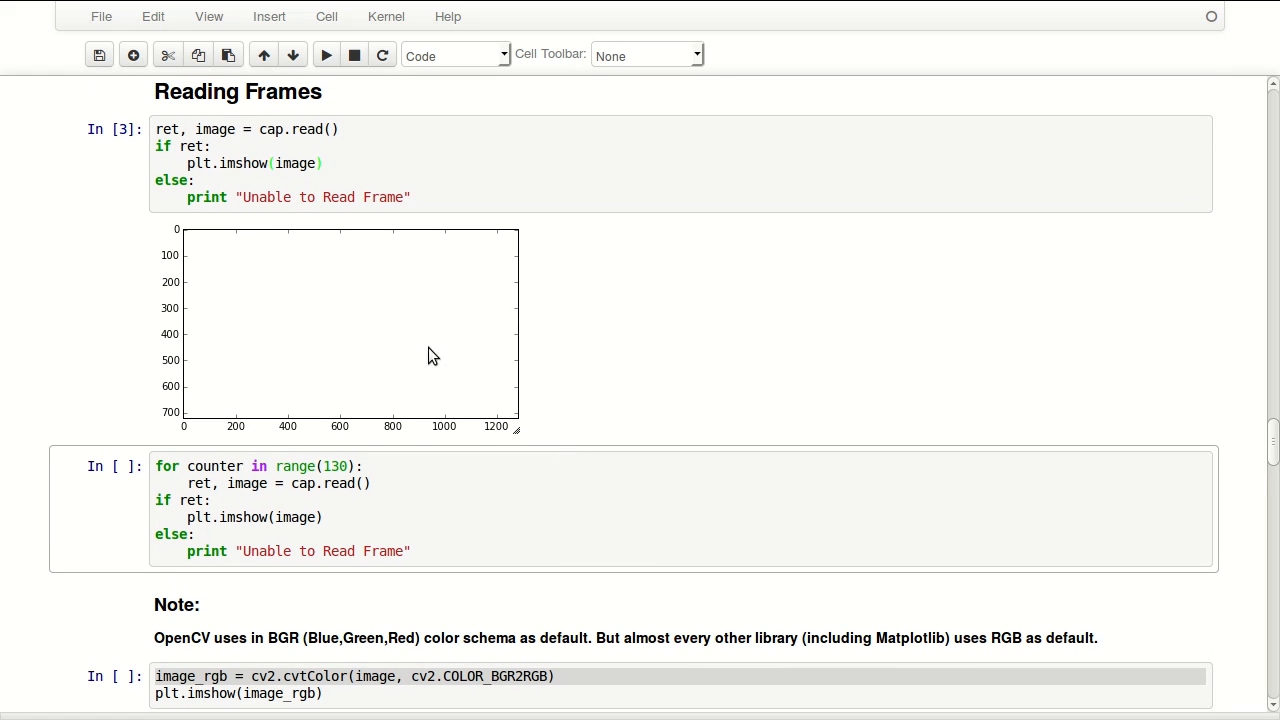
click(581, 478)
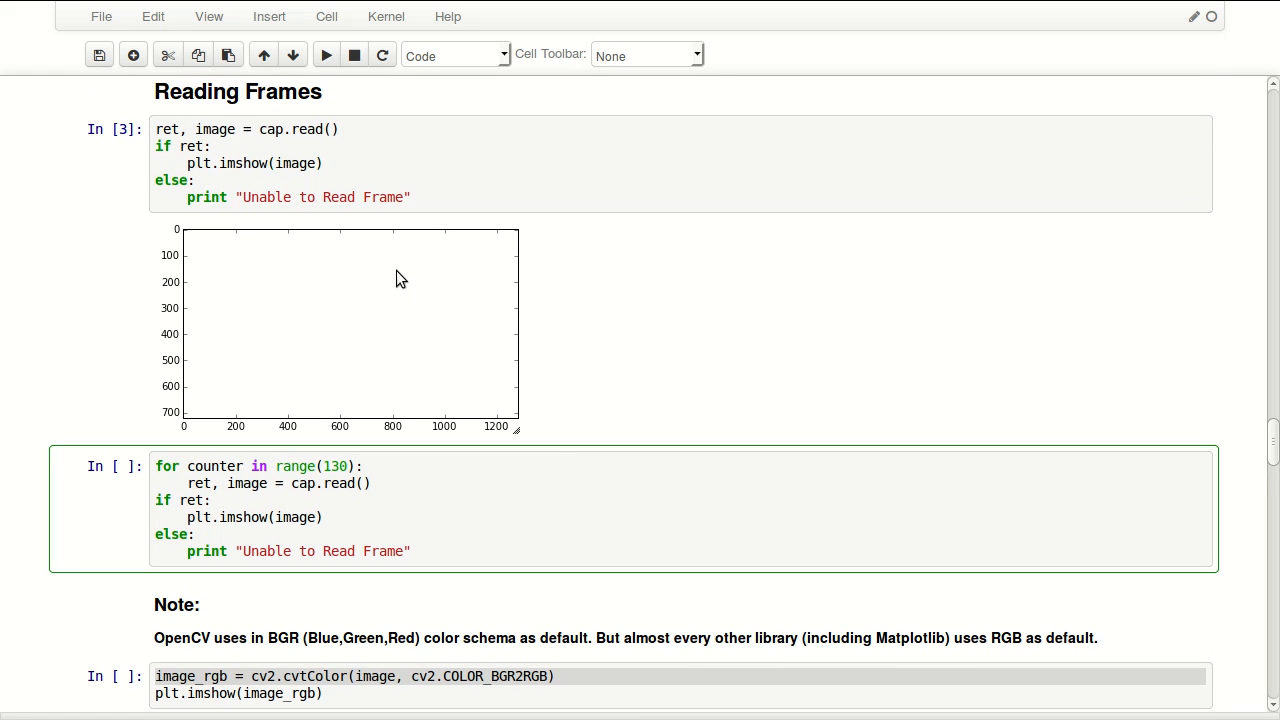
scroll(687, 316, down, 1)
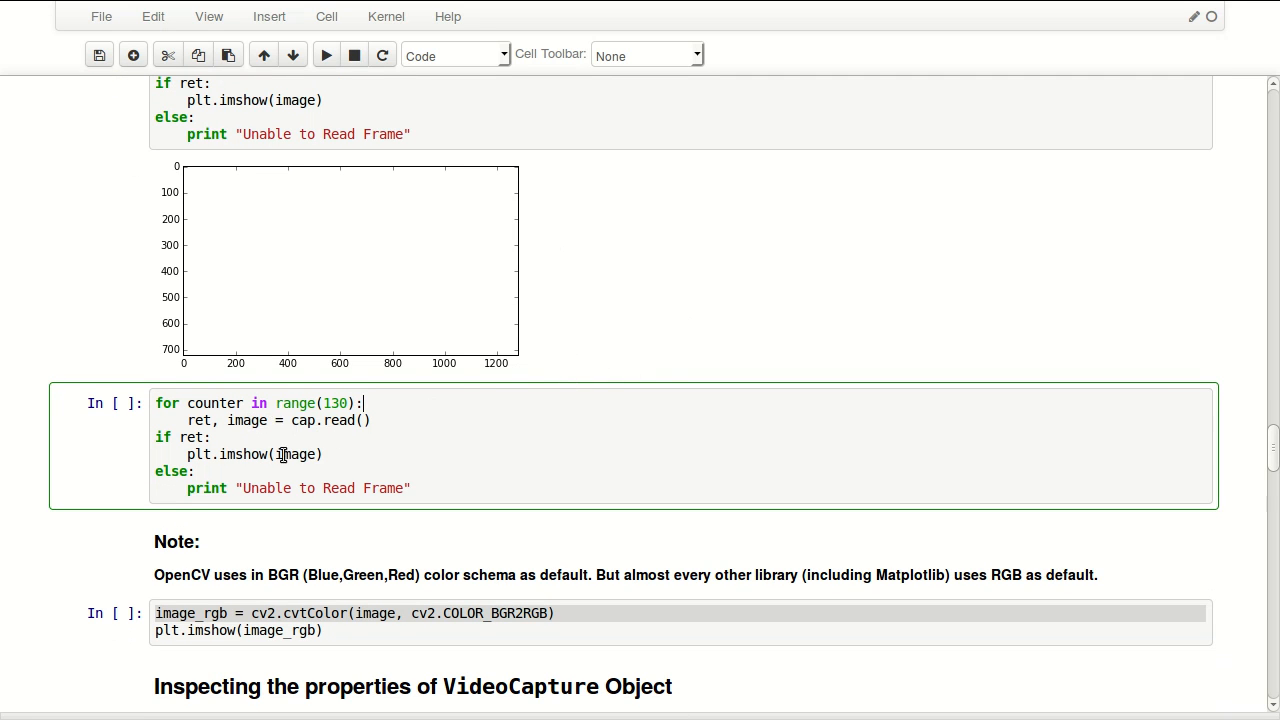
scroll(158, 458, up, 3)
click(442, 304)
key(shift+Return)
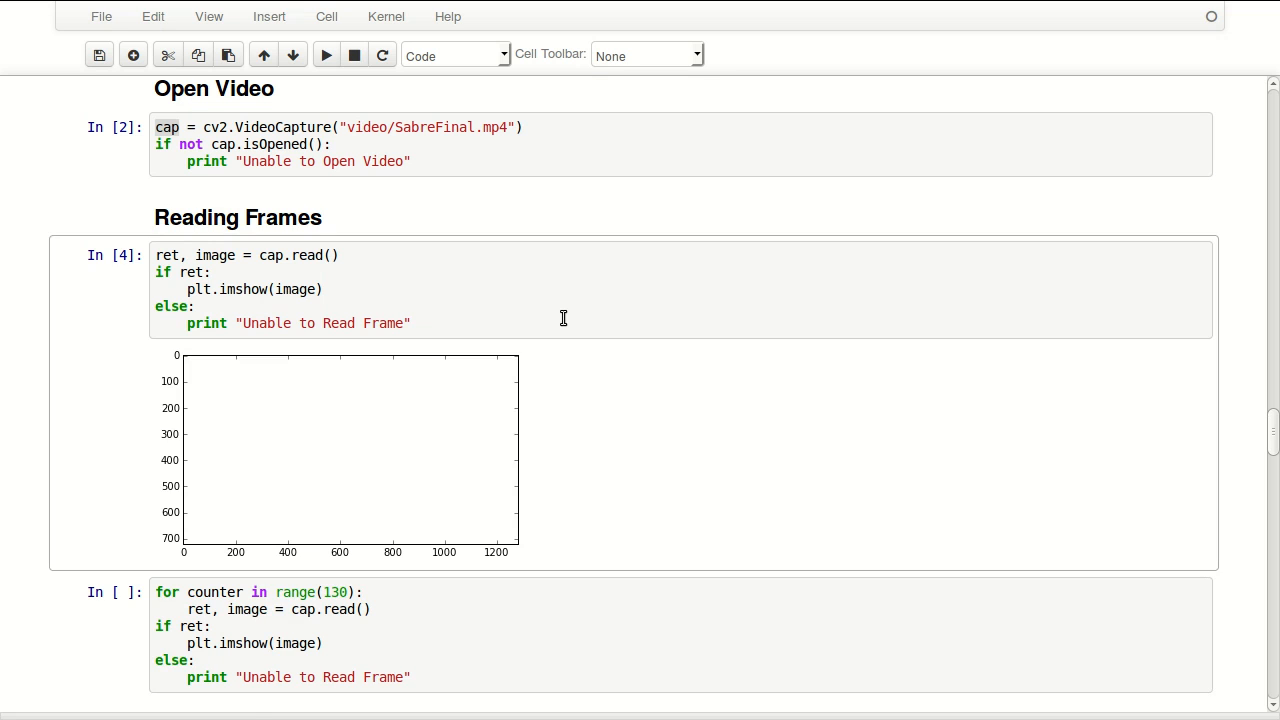
key(ctrl+Return)
key(ctrl+Return)
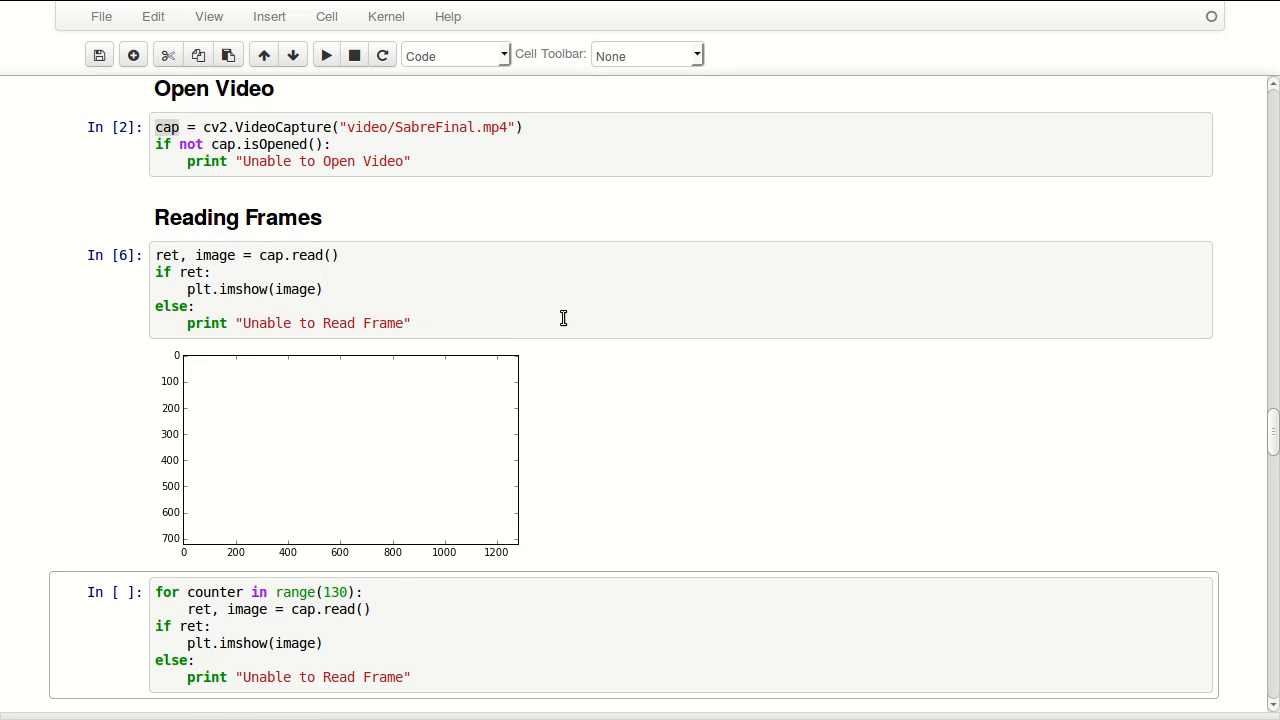
key(Up)
key(ctrl+Return)
key(ctrl+Return)
key(ctrl+Return)
key(ctrl+Return)
key(ctrl+Return)
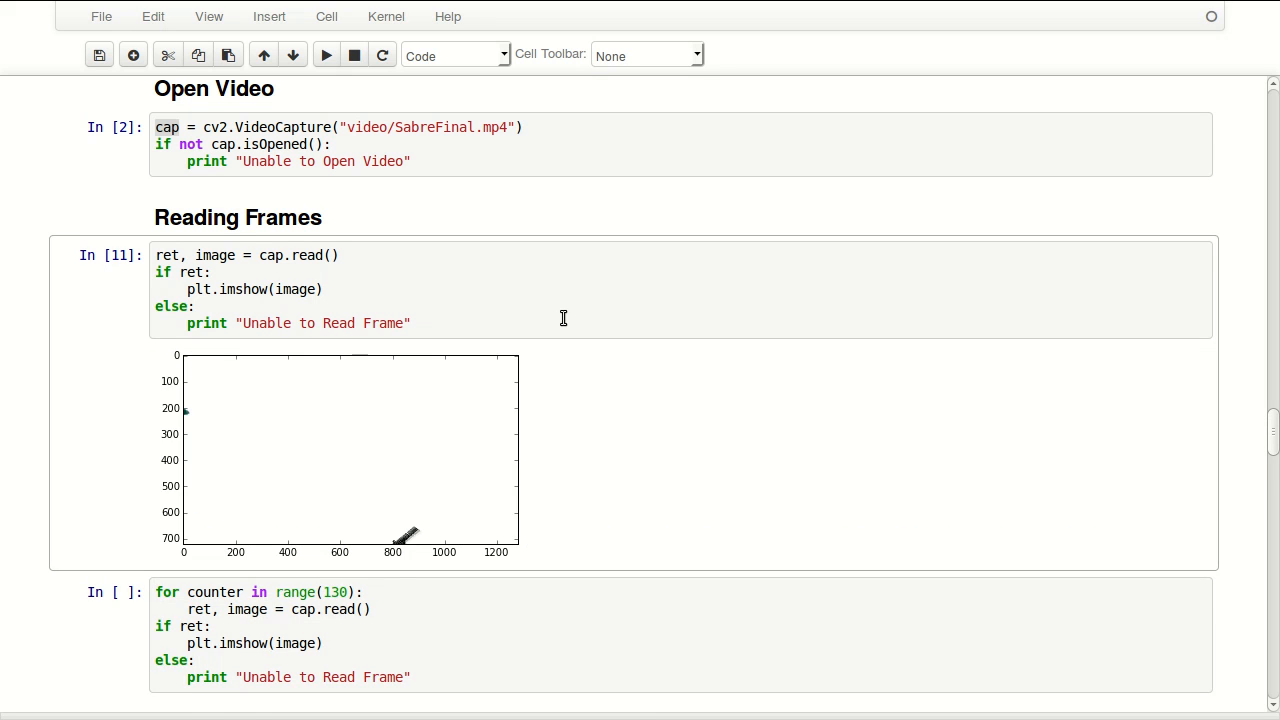
key(ctrl+Return)
scroll(556, 440, down, 5)
Run the 130-frame loop to plot the fencing hall frame and enlarge the plot
click(606, 417)
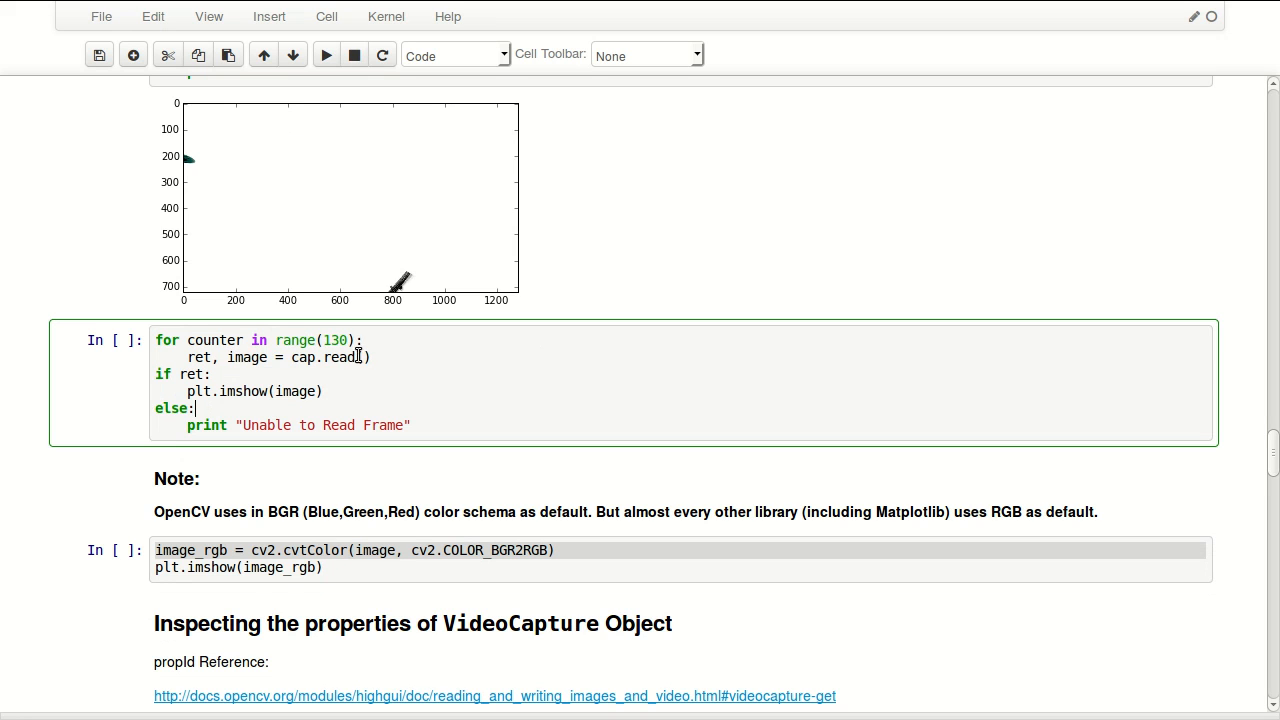
key(shift+Return)
scroll(379, 363, down, 2)
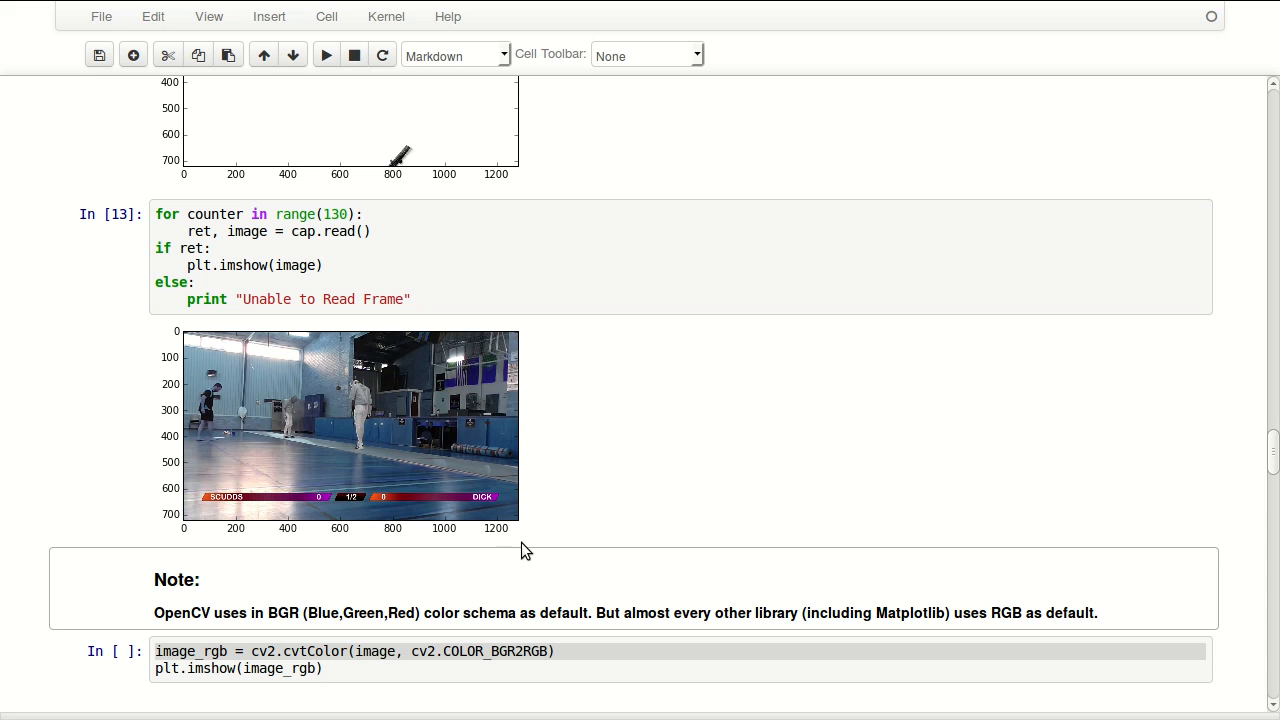
drag(518, 534, 766, 636)
scroll(766, 635, down, 2)
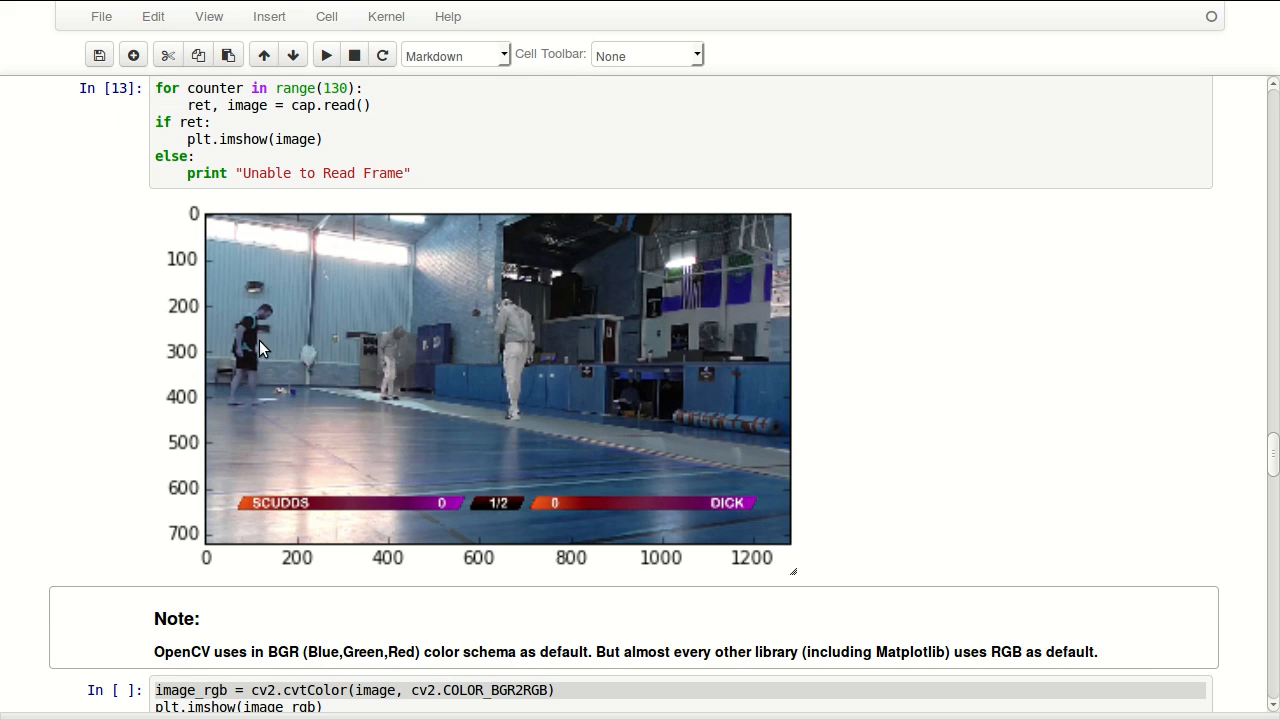
scroll(880, 355, down, 3)
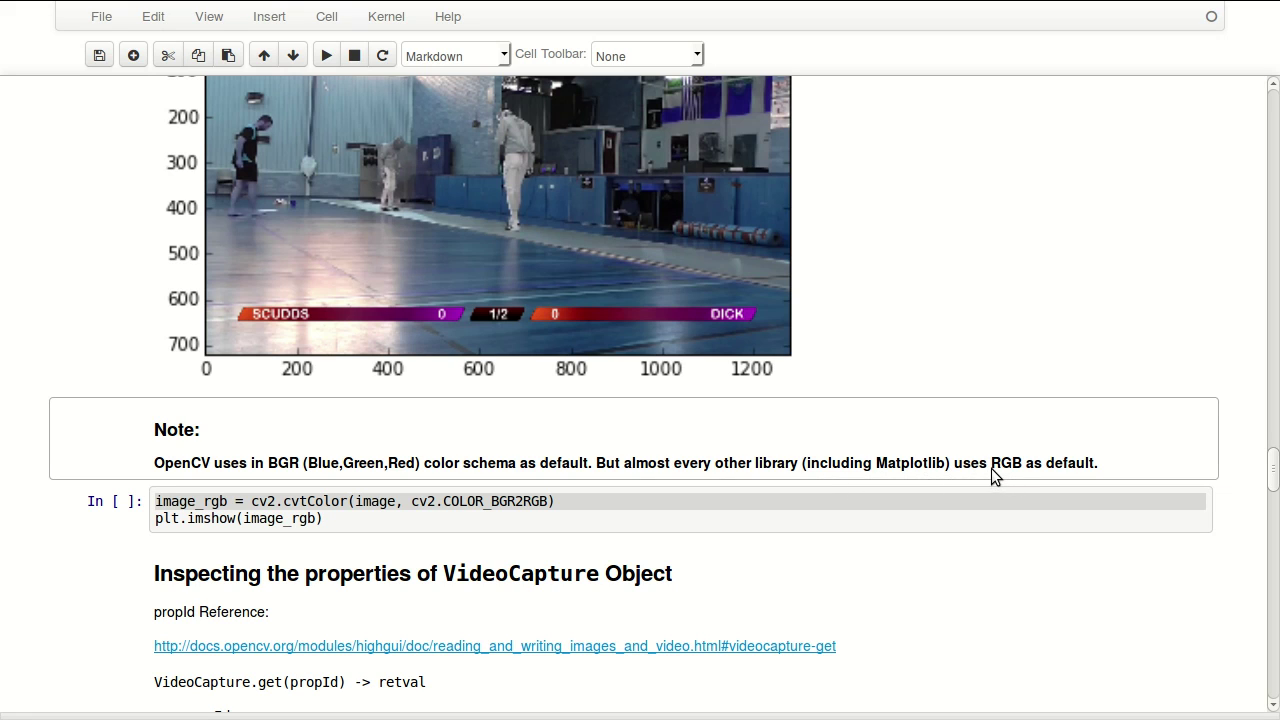
Review the image and image_rgb variables, run the BGR-to-RGB cell as In [14], and enlarge the true-colour plot
click(563, 514)
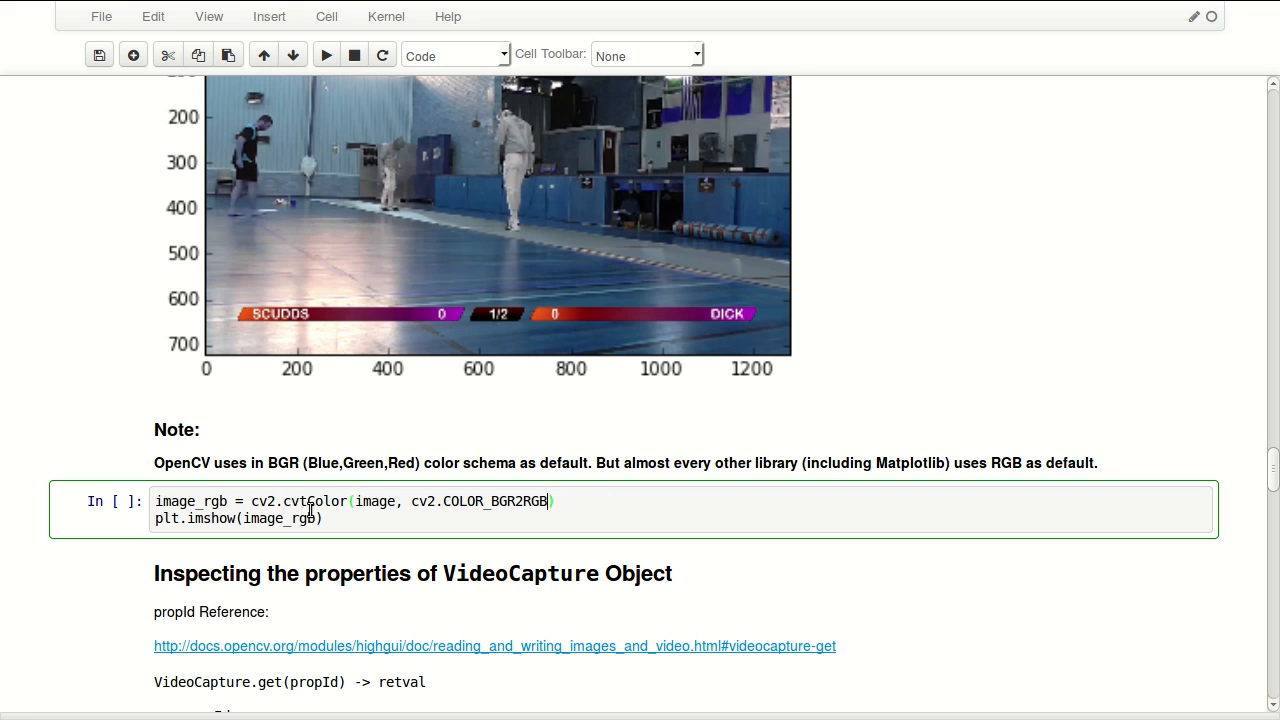
double_click(365, 503)
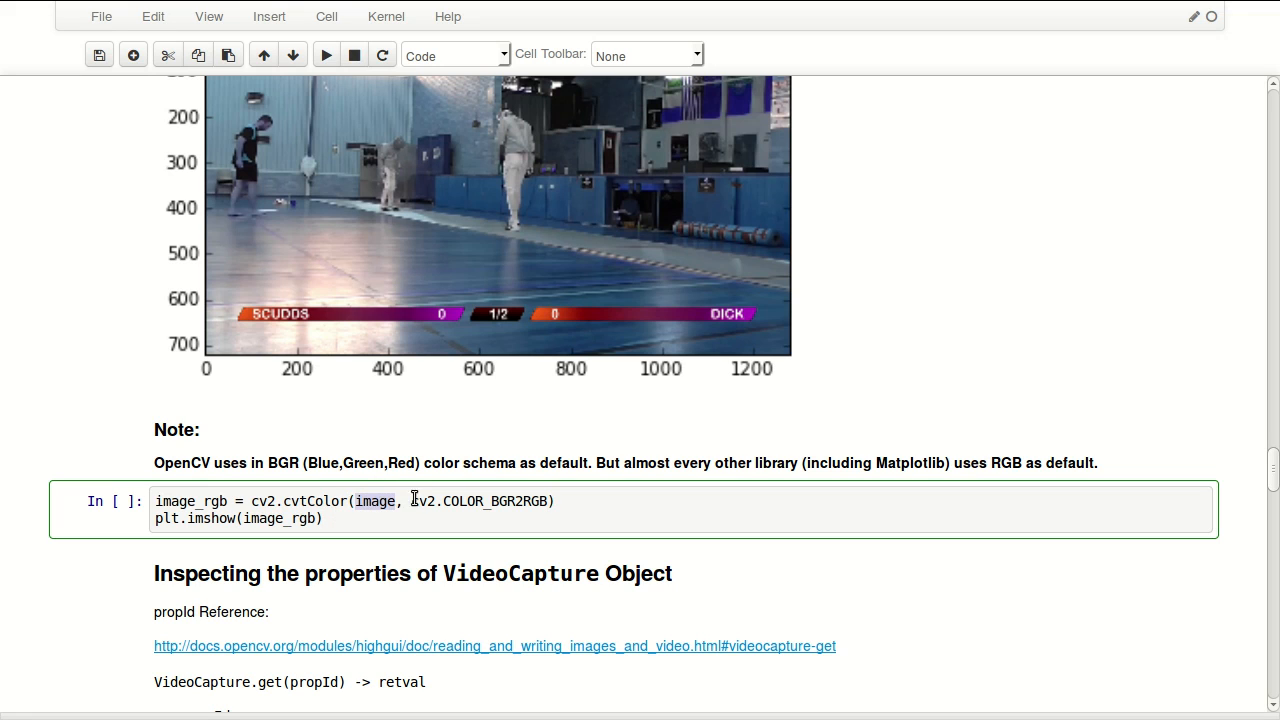
click(415, 504)
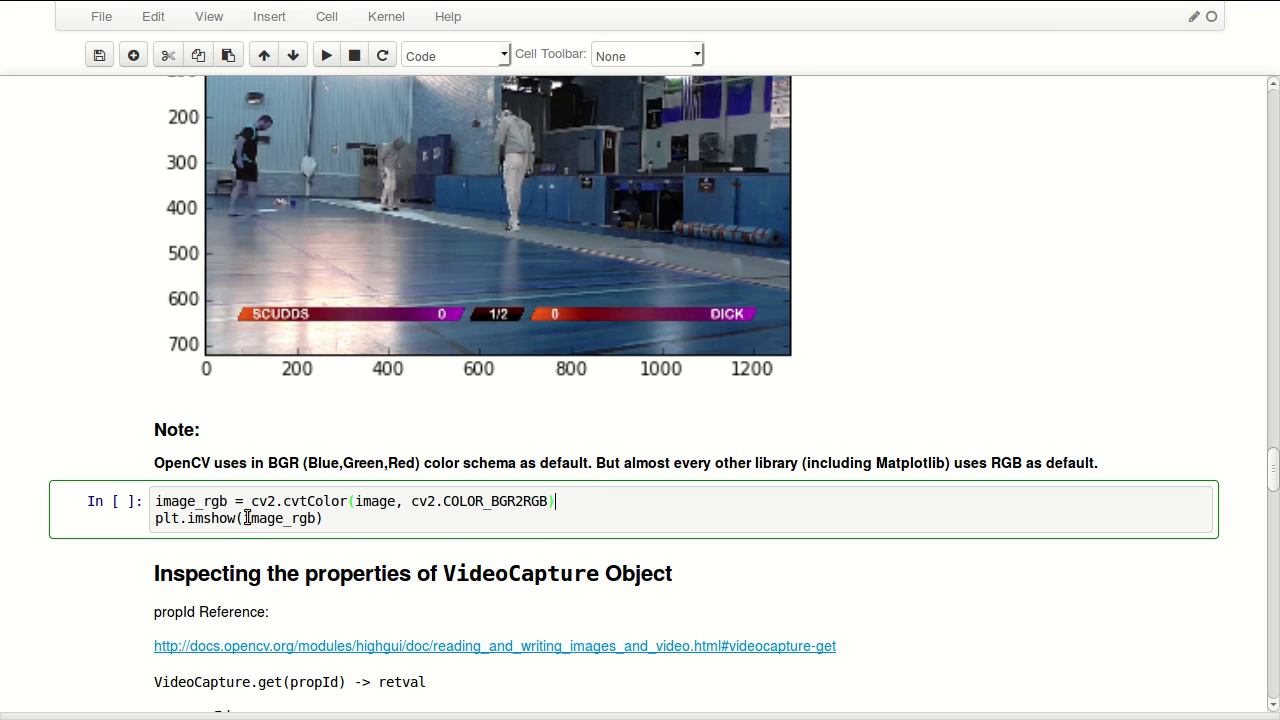
double_click(192, 500)
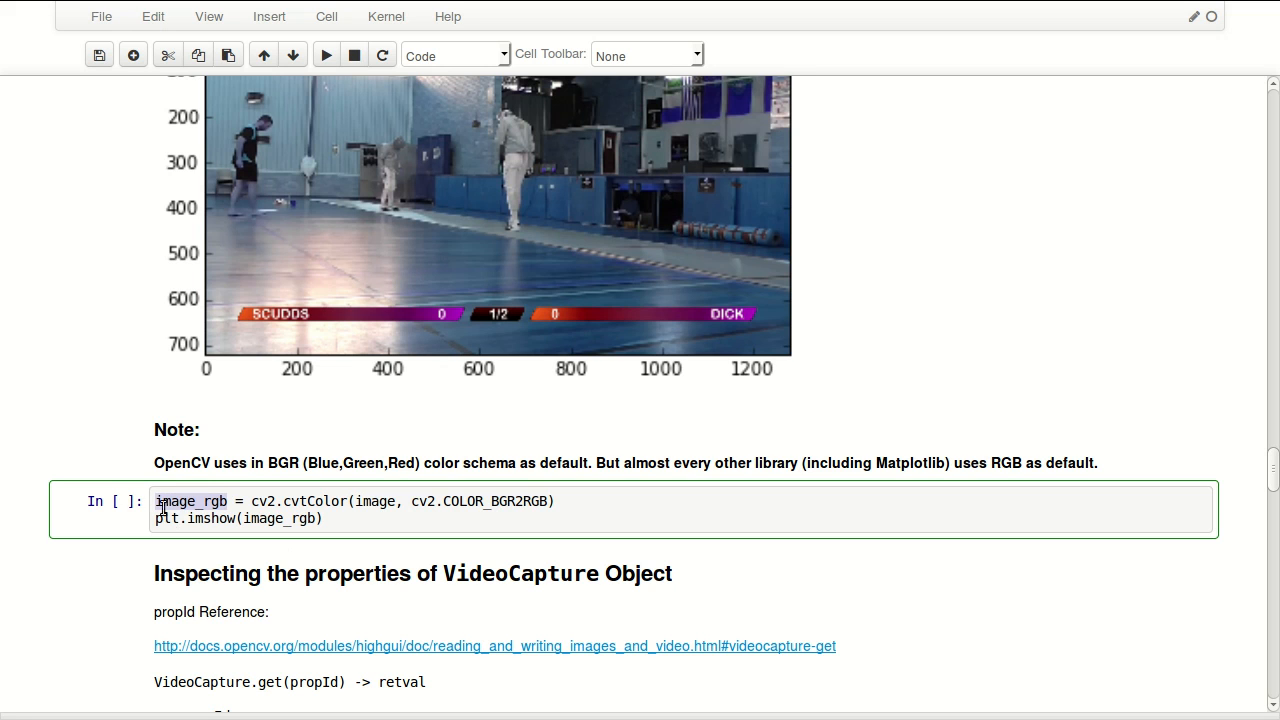
click(466, 527)
key(ctrl+Return)
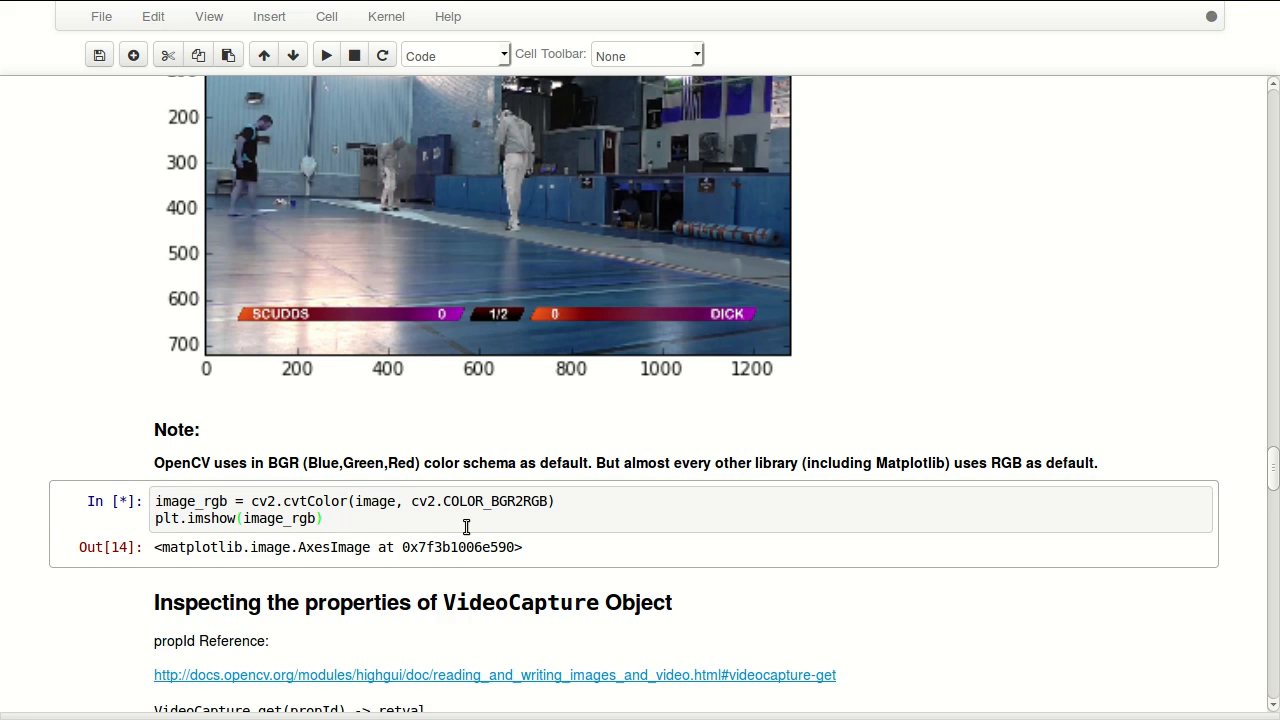
scroll(550, 392, down, 4)
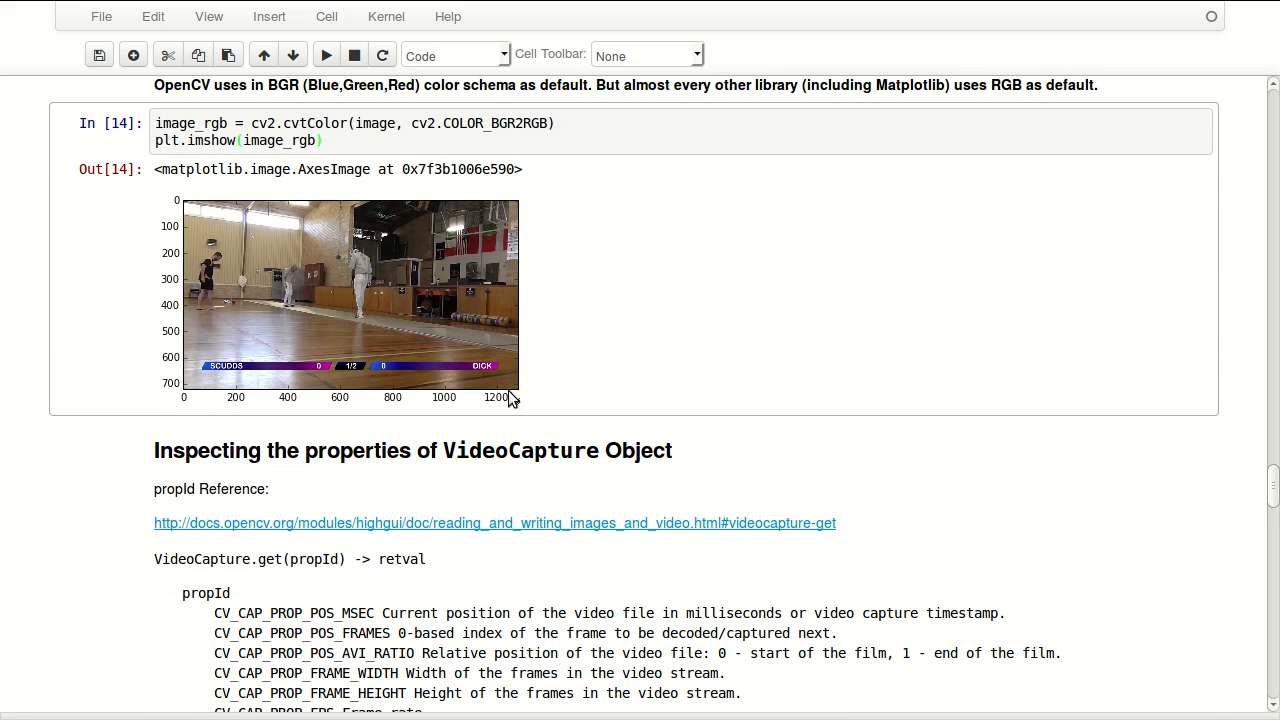
mouse_move(516, 386)
mouse_down()
mouse_move(960, 665)
mouse_move(924, 634)
mouse_up()
scroll(485, 341, down, 4)
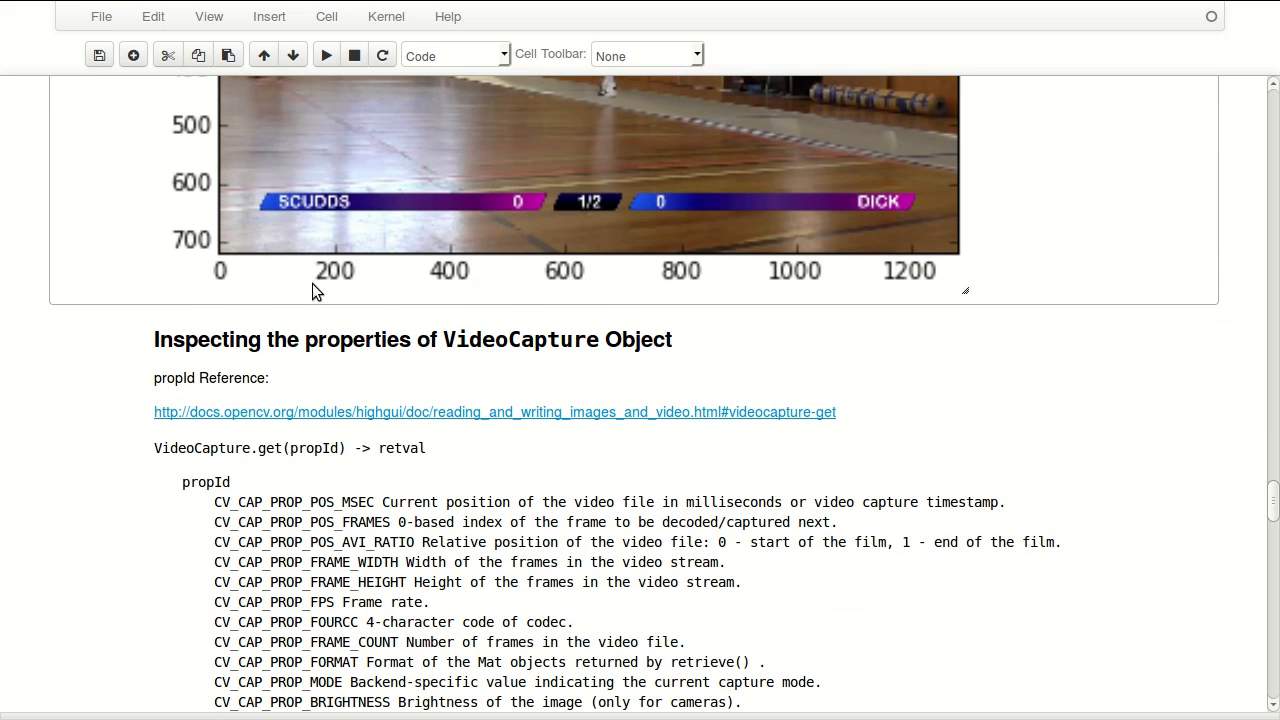
click(337, 350)
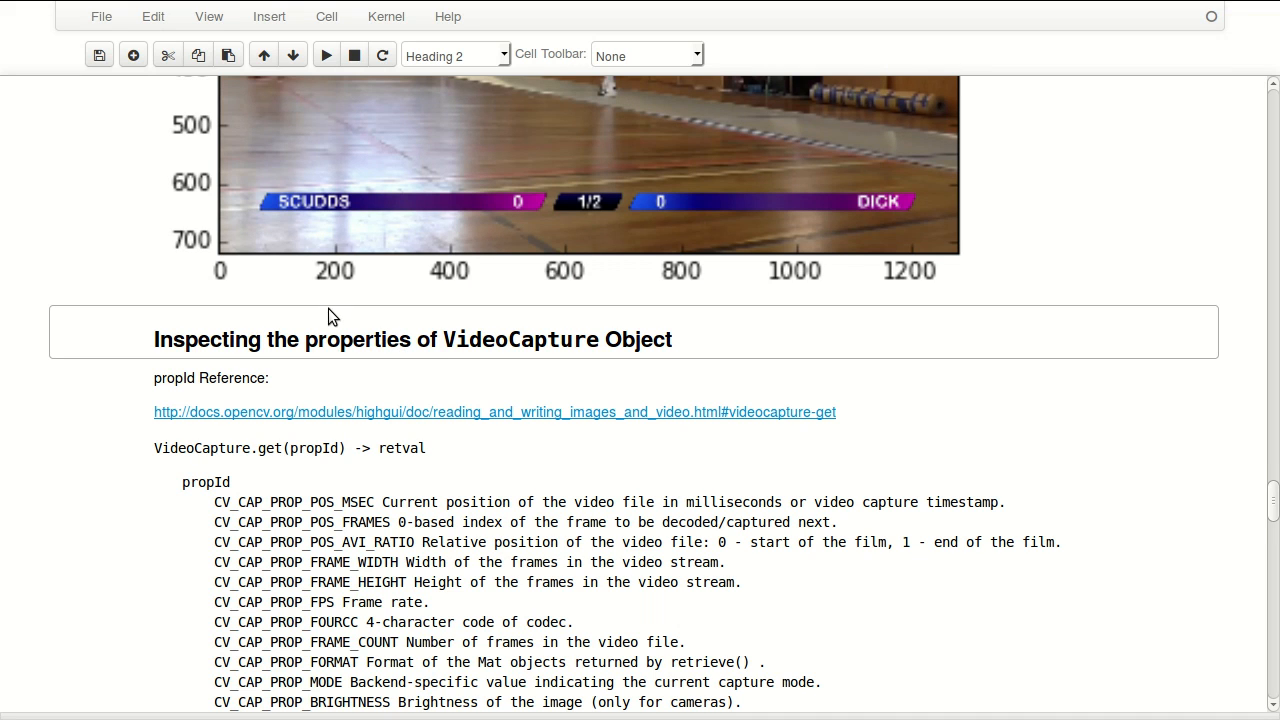
scroll(328, 312, down, 1)
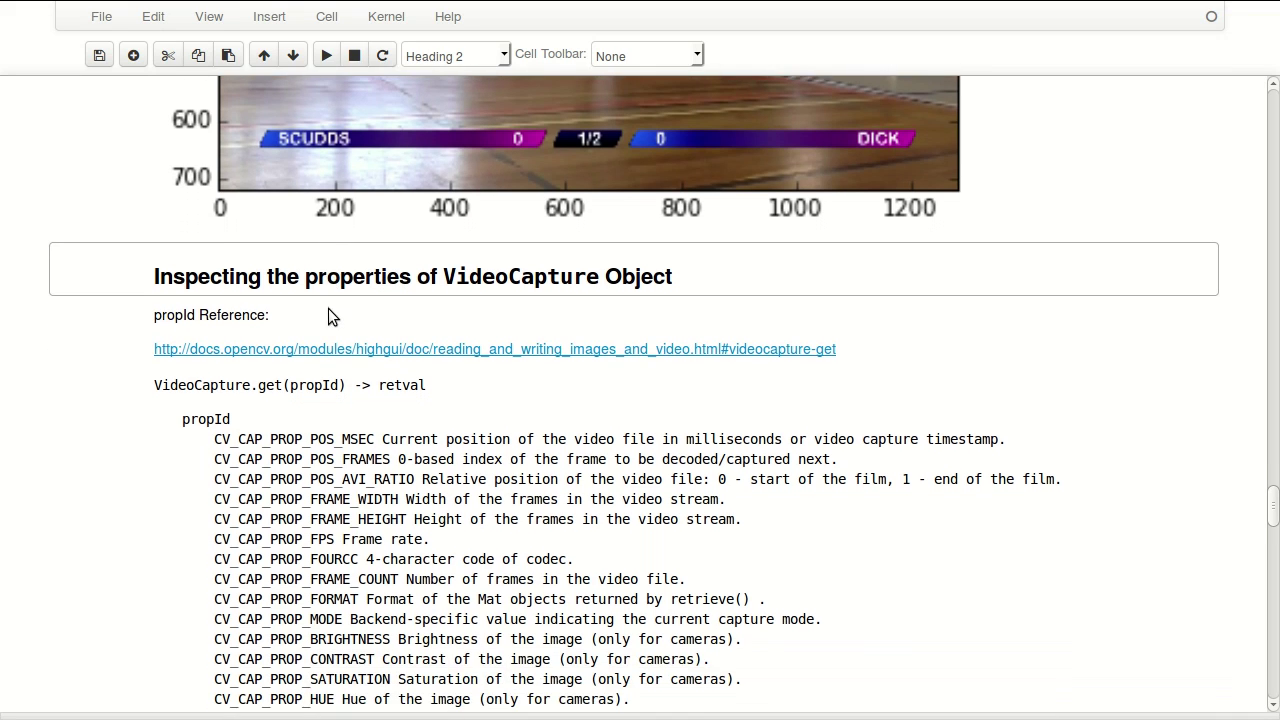
click(255, 392)
drag(257, 390, 283, 390)
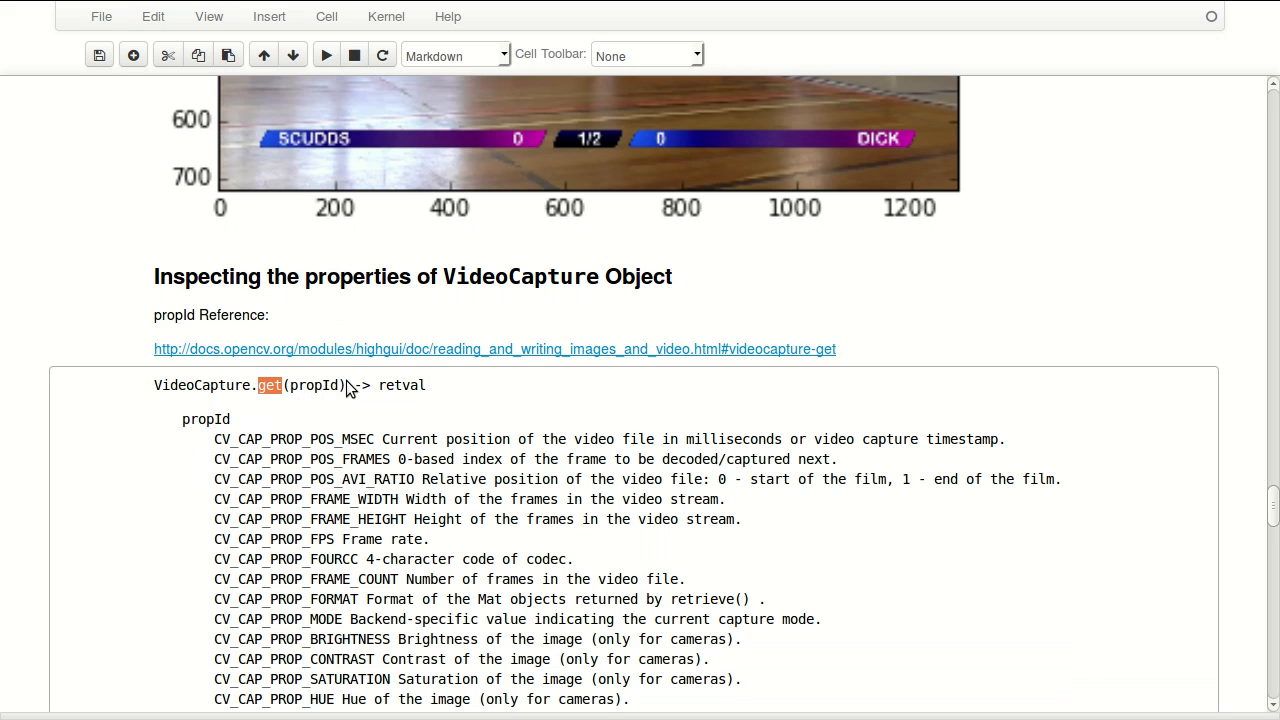
scroll(300, 380, down, 1)
scroll(243, 345, down, 1)
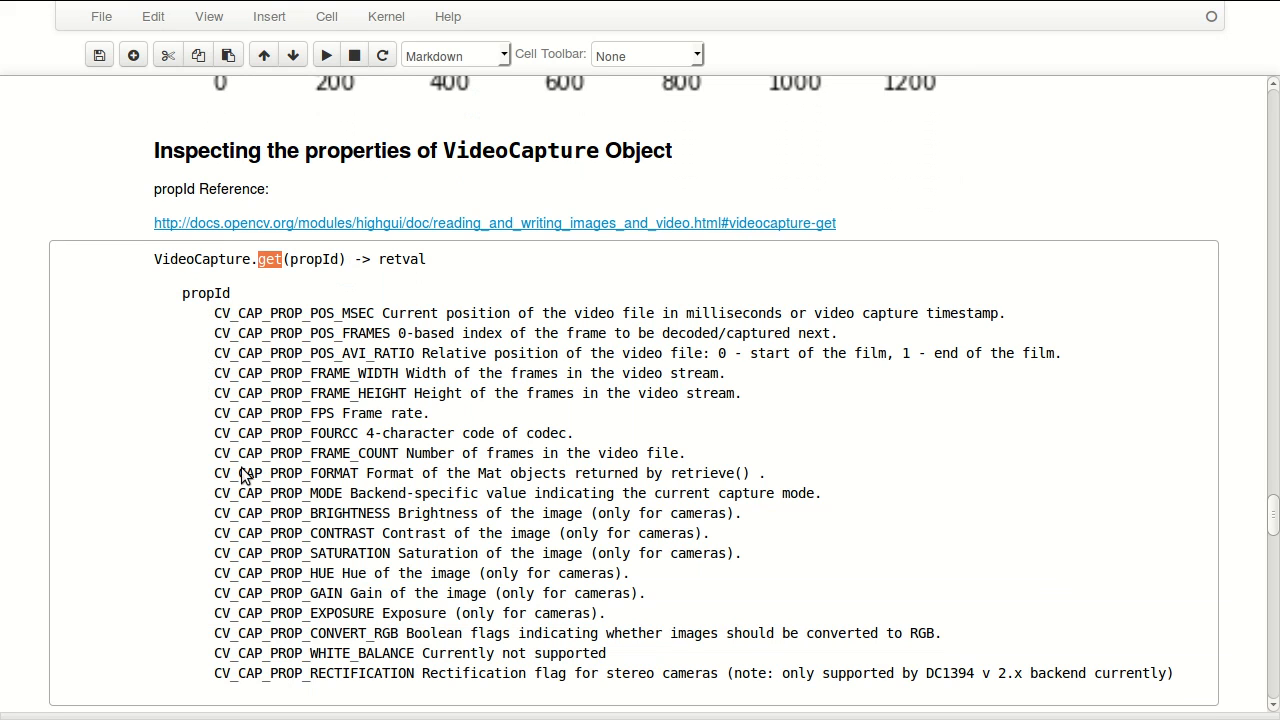
scroll(366, 434, down, 2)
scroll(366, 434, down, 2)
scroll(378, 273, down, 1)
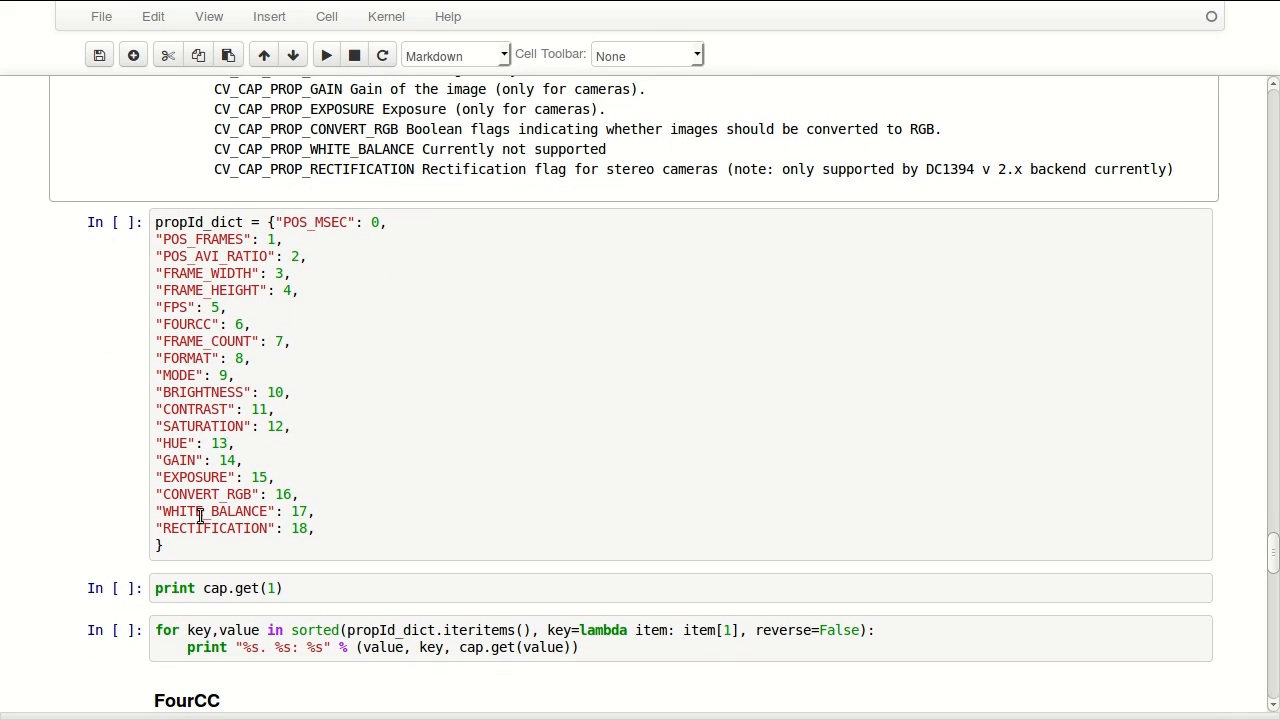
Run the propId_dict cell (In [15]) mapping property names to numeric ids, then select the cap.get(1) cell
click(390, 375)
click(410, 560)
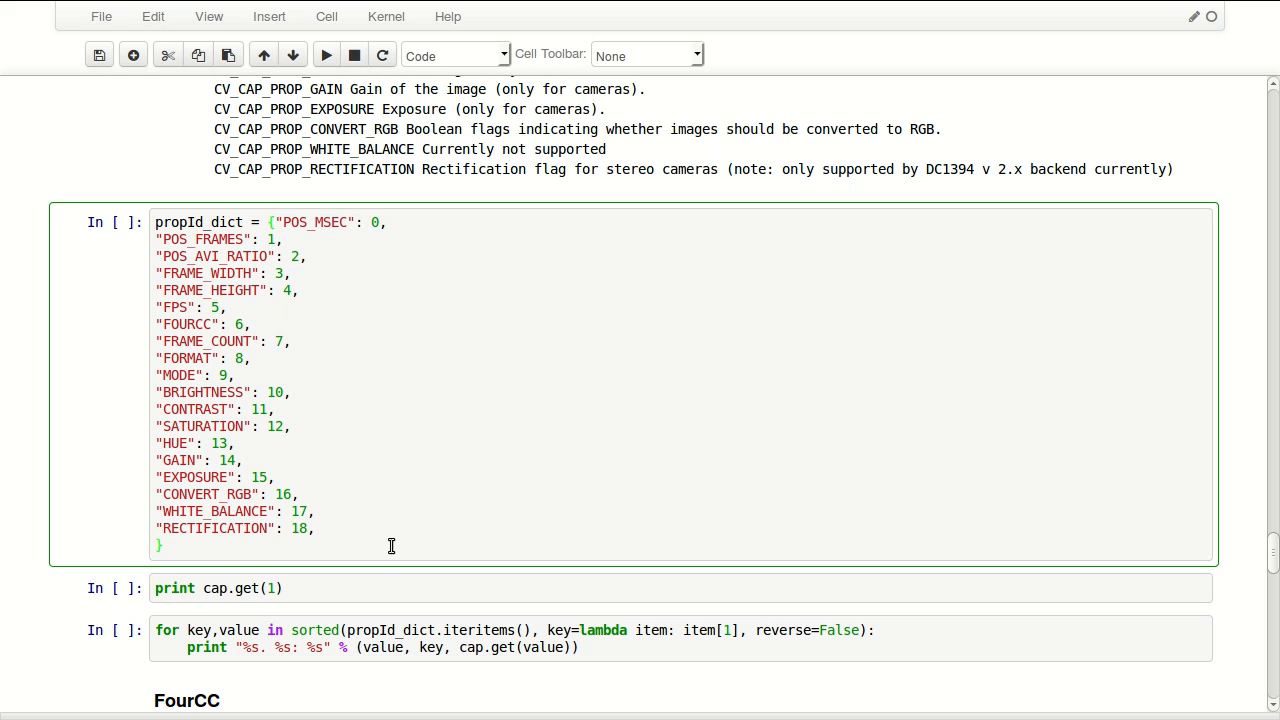
key(shift+Return)
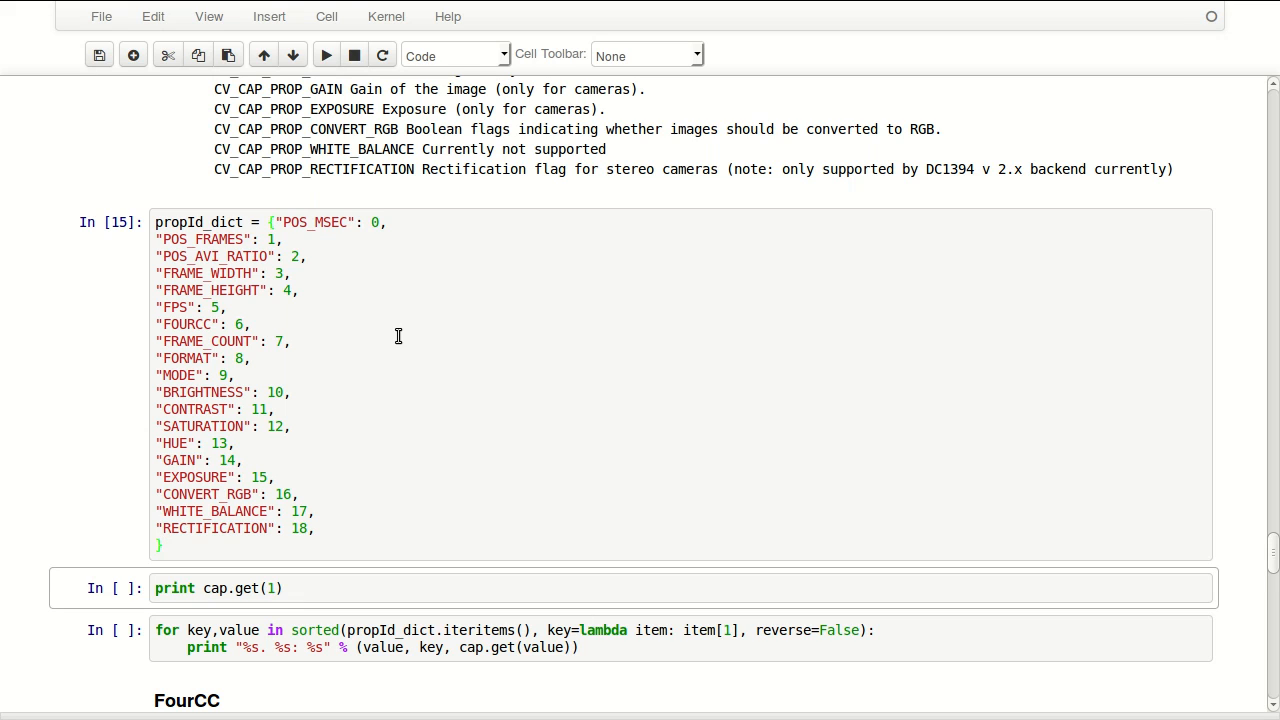
scroll(400, 330, up, 3)
scroll(400, 329, up, 5)
scroll(400, 325, up, 4)
scroll(400, 321, up, 5)
scroll(400, 321, down, 9)
scroll(400, 321, down, 7)
scroll(298, 317, down, 6)
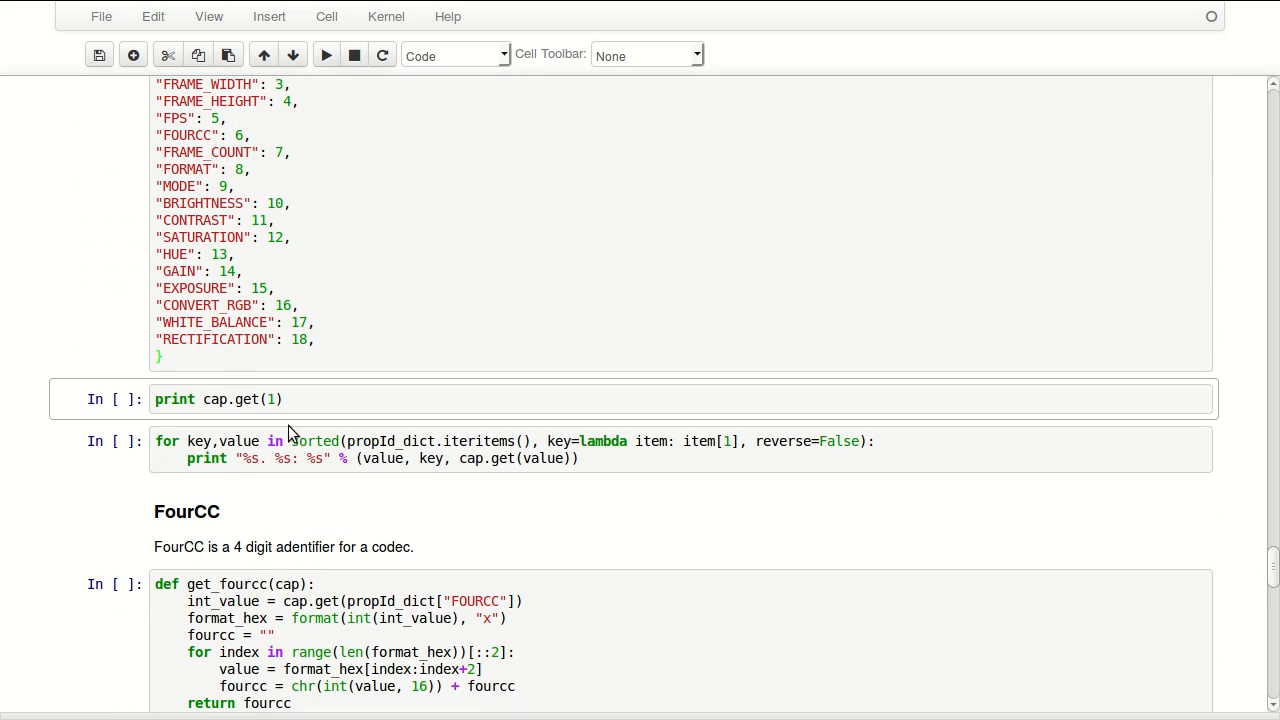
click(347, 391)
scroll(379, 376, up, 4)
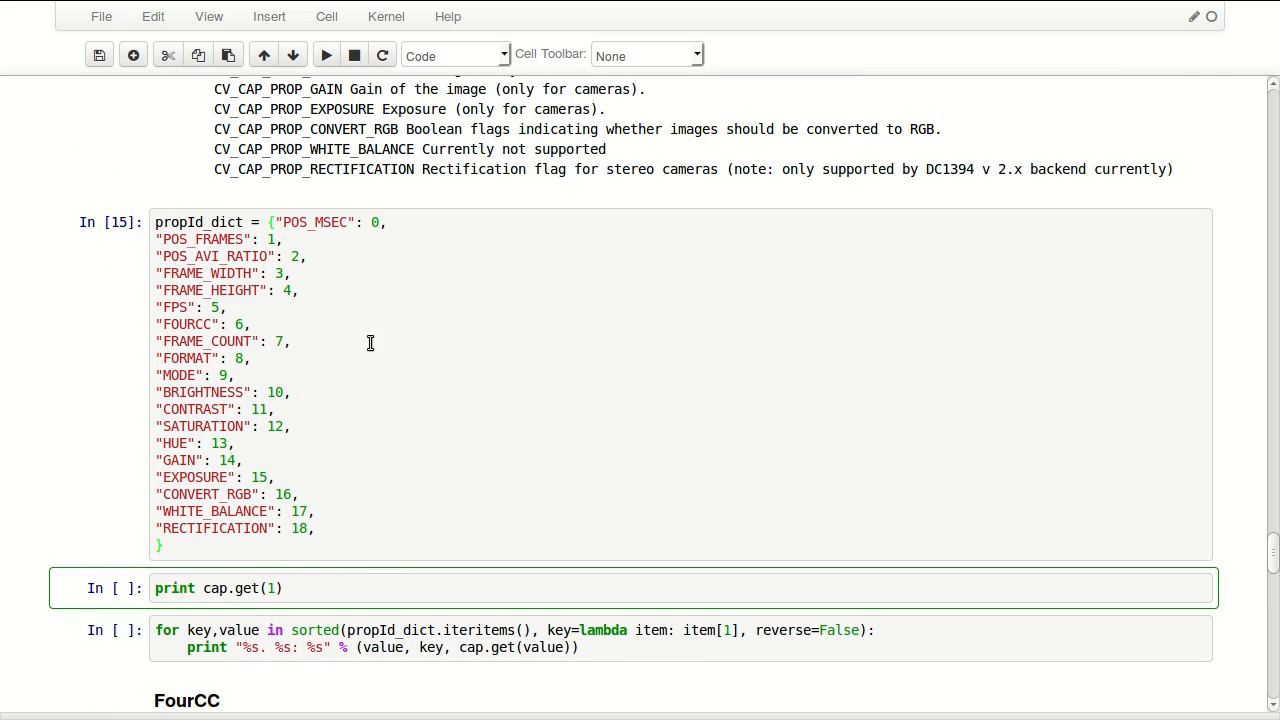
Check the POS_FRAMES key, then run print cap.get(1) so it outputs 140.0
click(195, 240)
double_click(178, 239)
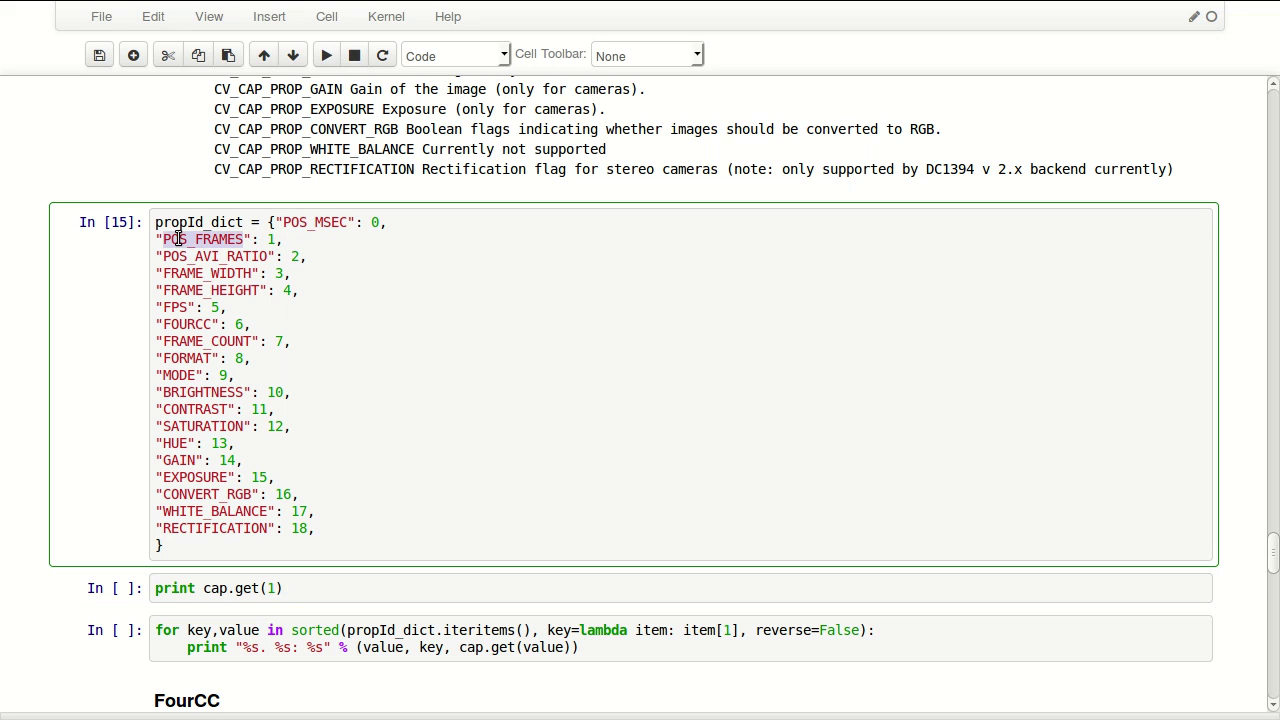
click(317, 588)
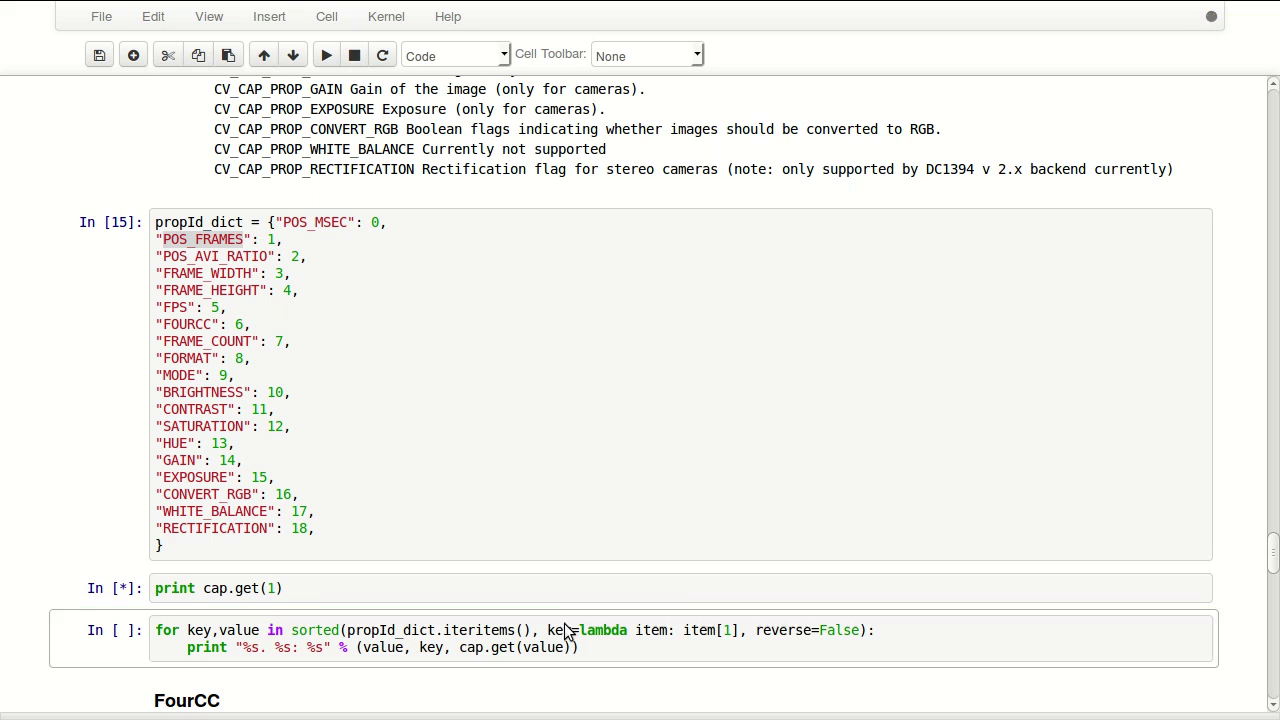
key(shift+Return)
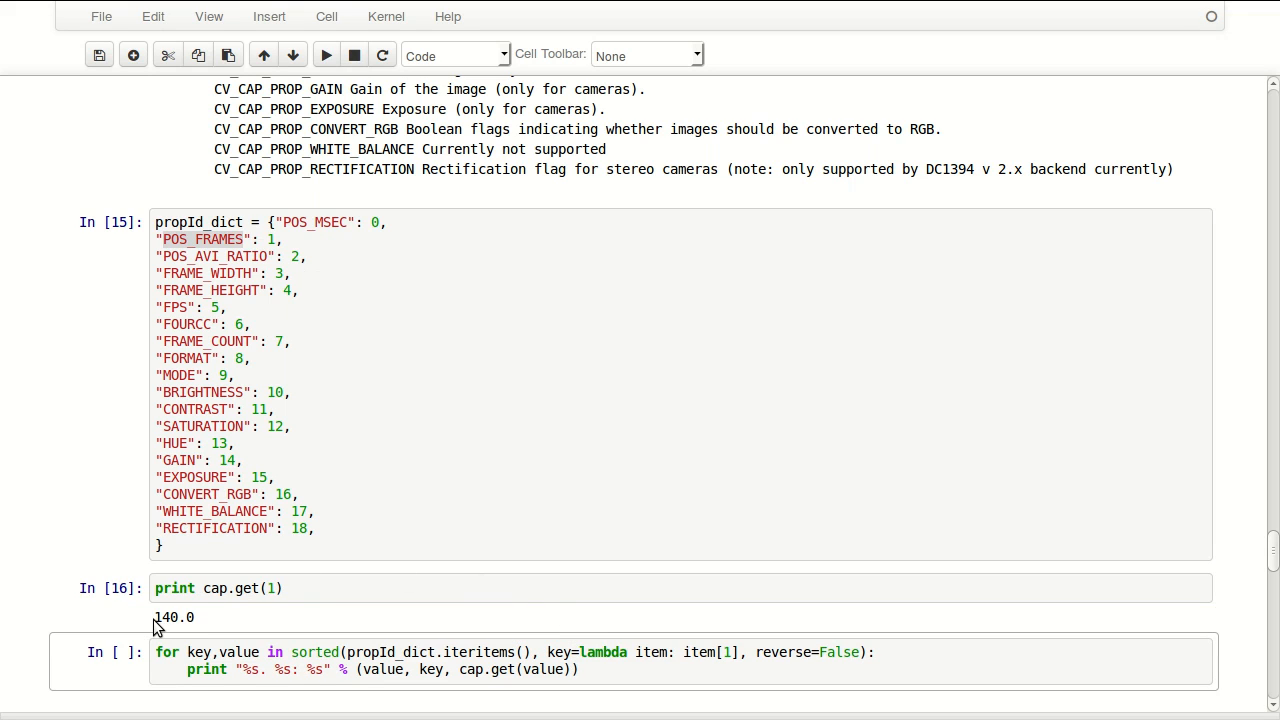
drag(153, 619, 182, 618)
click(215, 618)
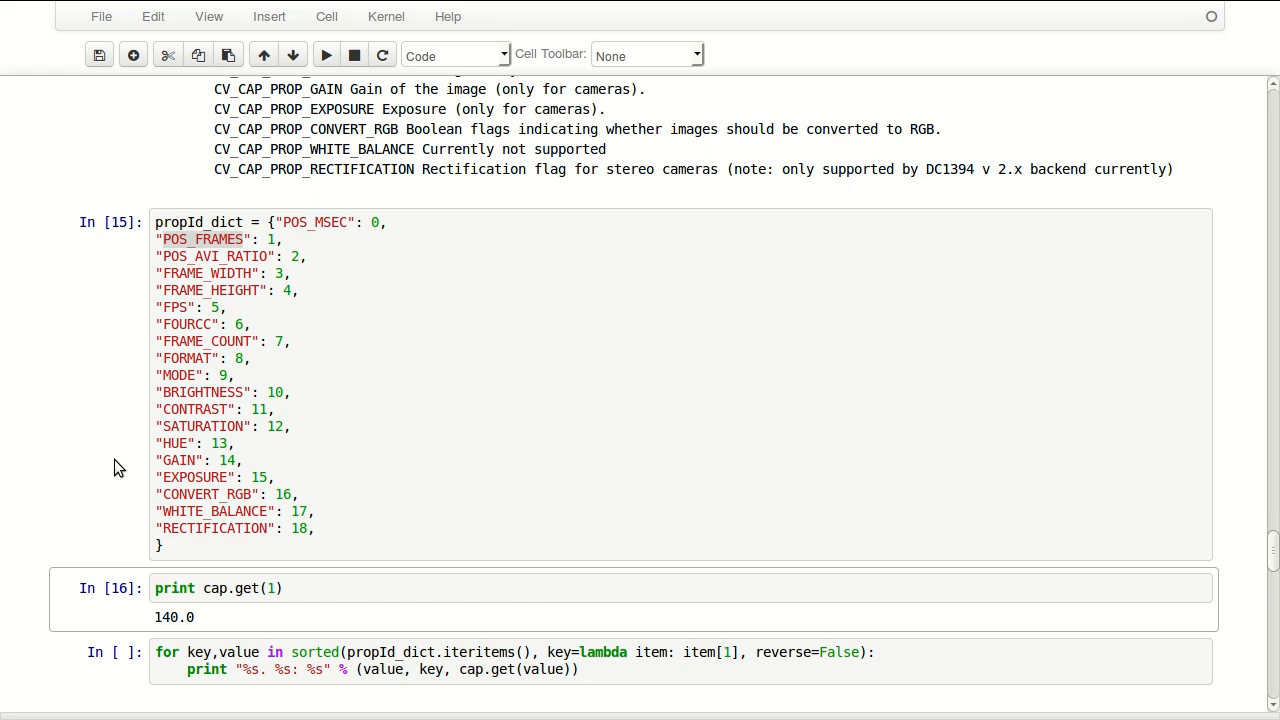
scroll(114, 459, down, 4)
Run the sorted-properties loop listing all 19 capture properties, noting POS_MSEC 5600.0 and ratio 0.04
click(301, 428)
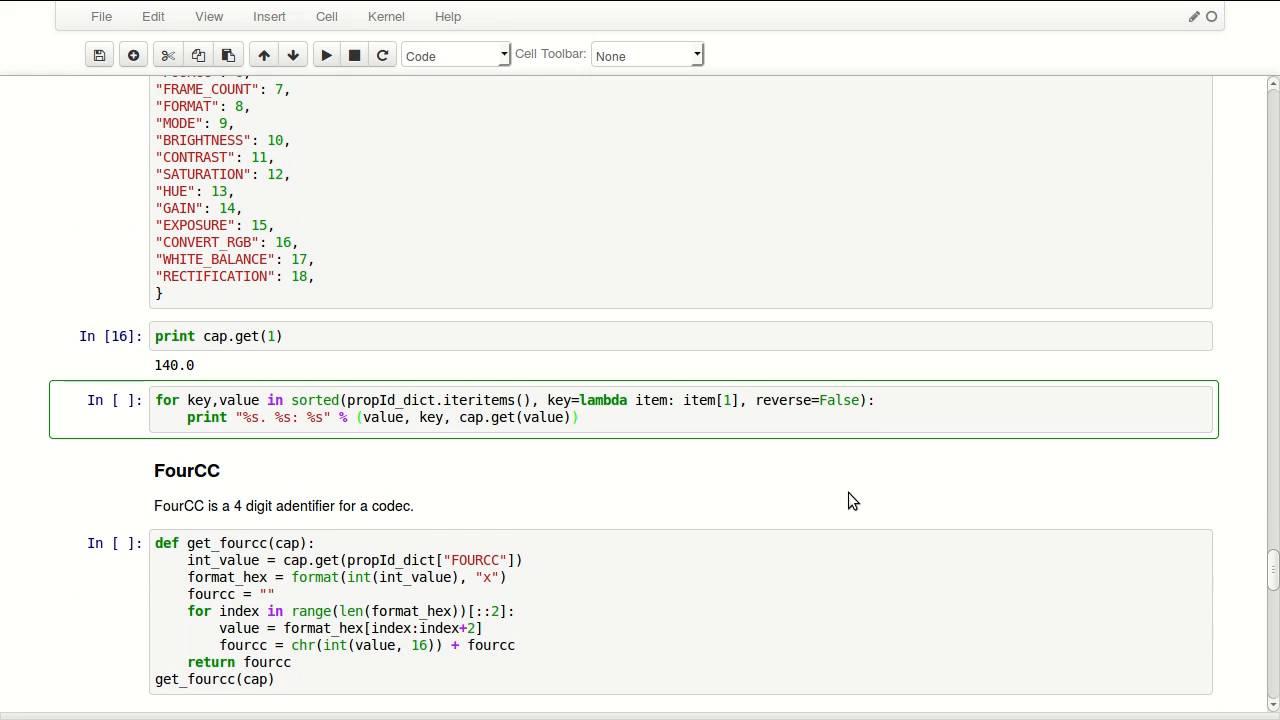
key(shift+Return)
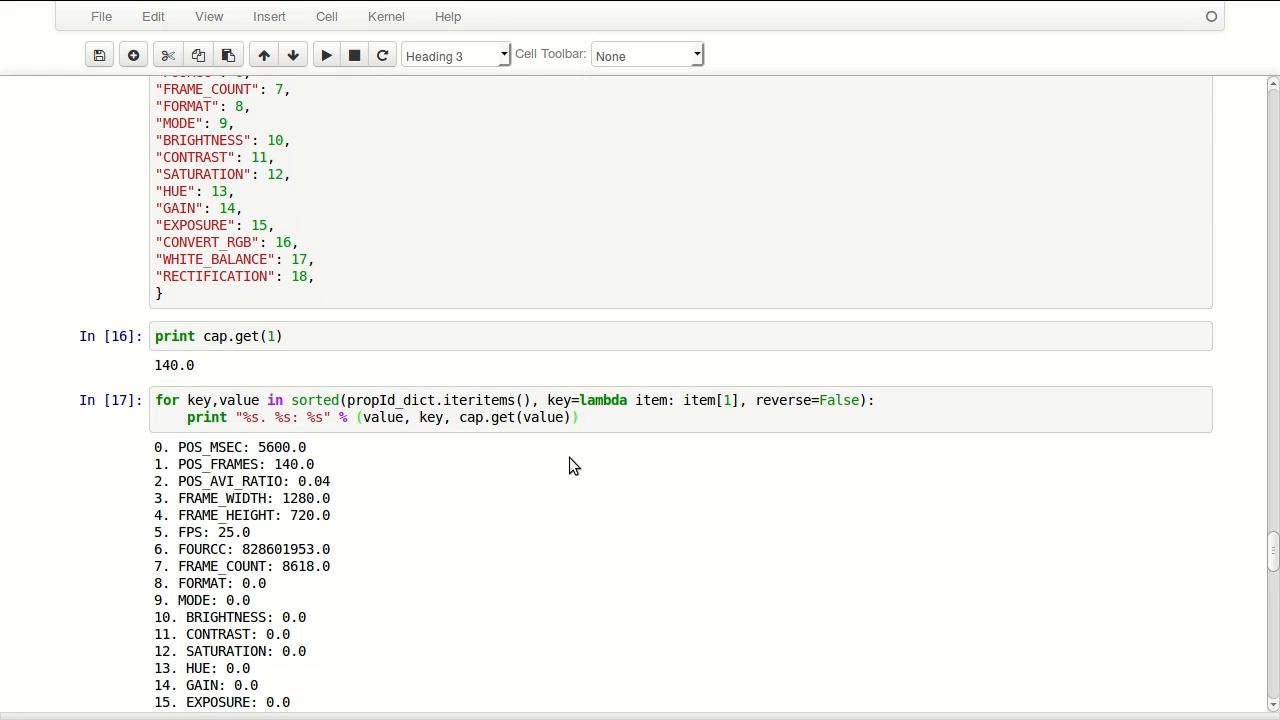
scroll(561, 423, down, 2)
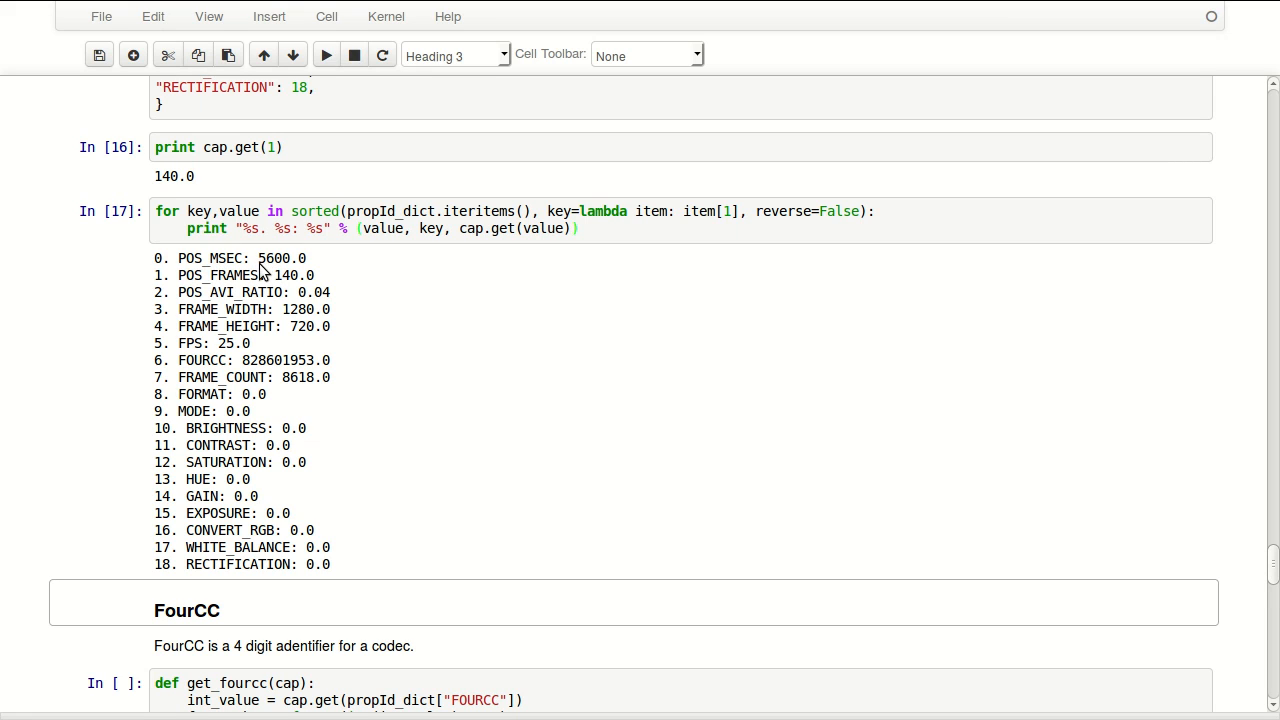
drag(259, 258, 288, 262)
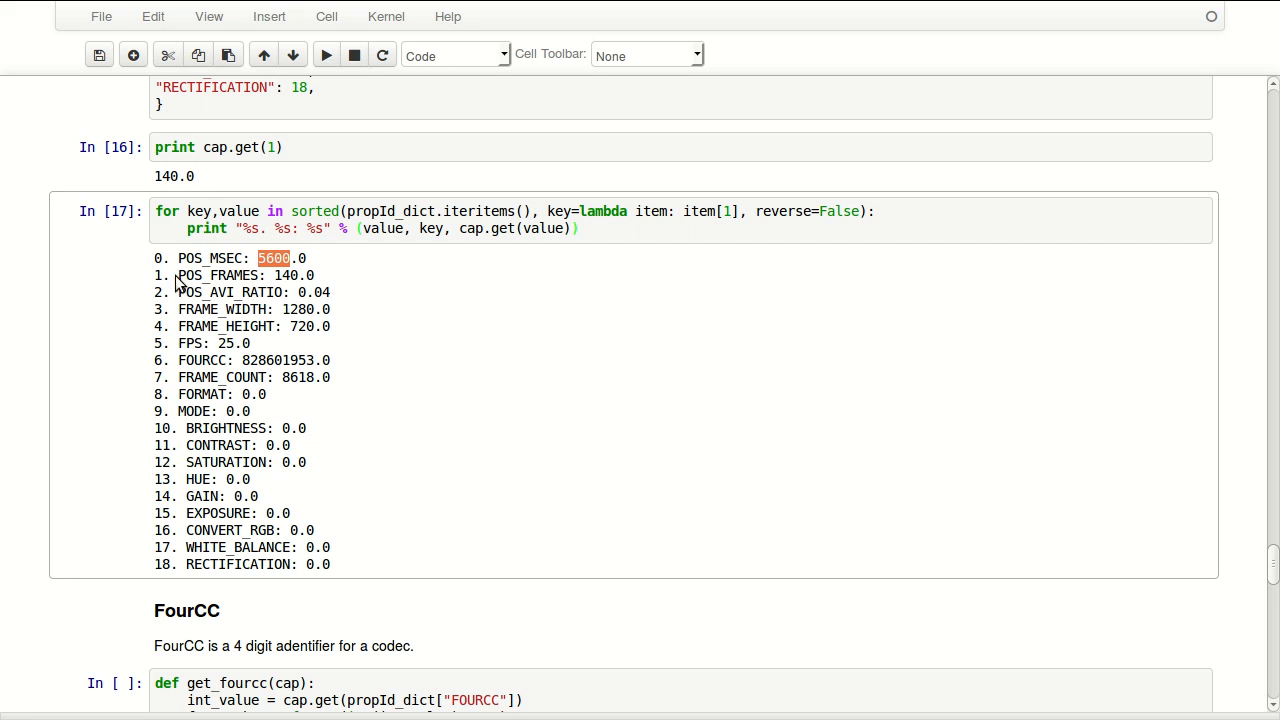
click(277, 287)
click(340, 291)
Highlight FOURCC 828601953, FRAME_COUNT 8618 and the zero-valued properties FORMAT through RECTIFICATION
drag(242, 362, 312, 363)
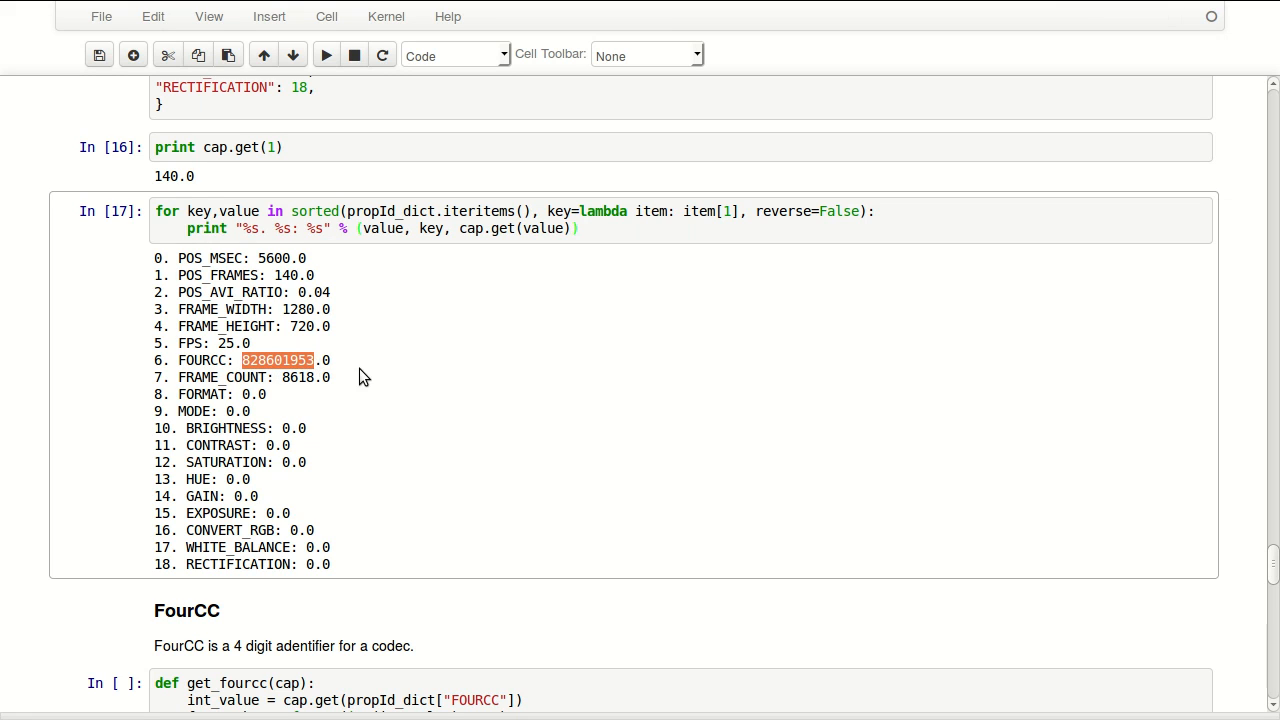
scroll(359, 366, down, 1)
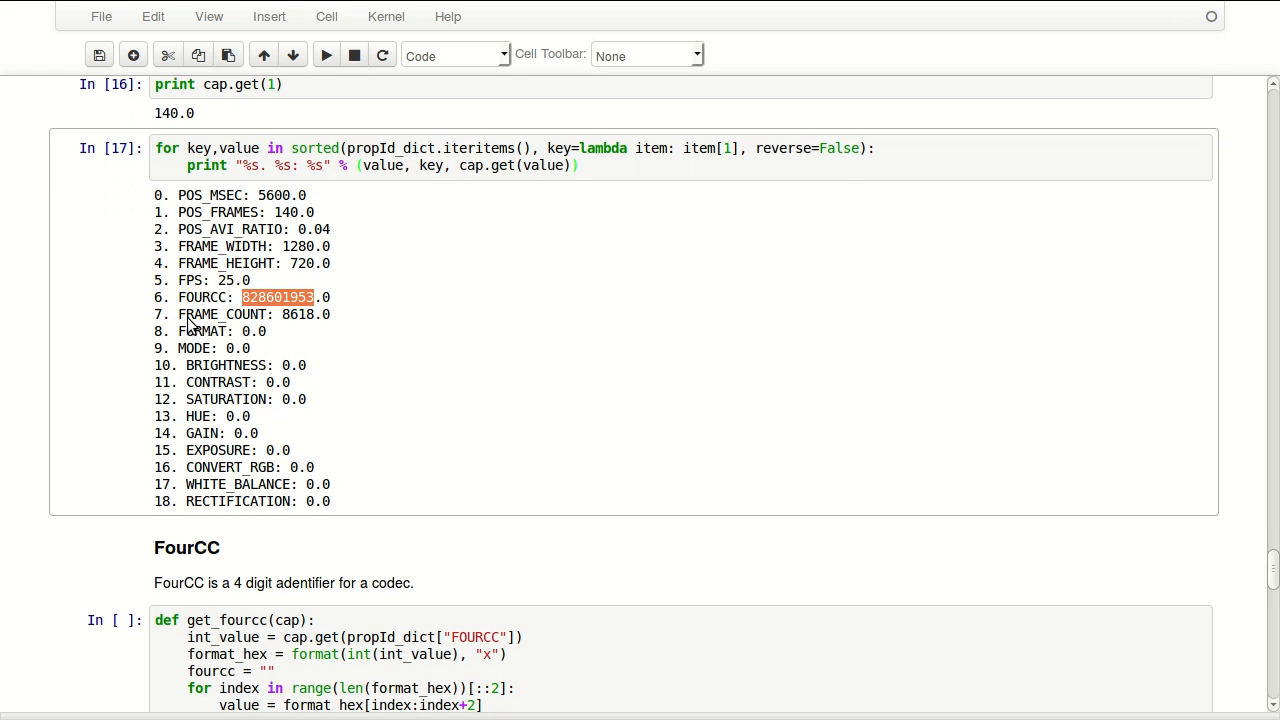
double_click(296, 318)
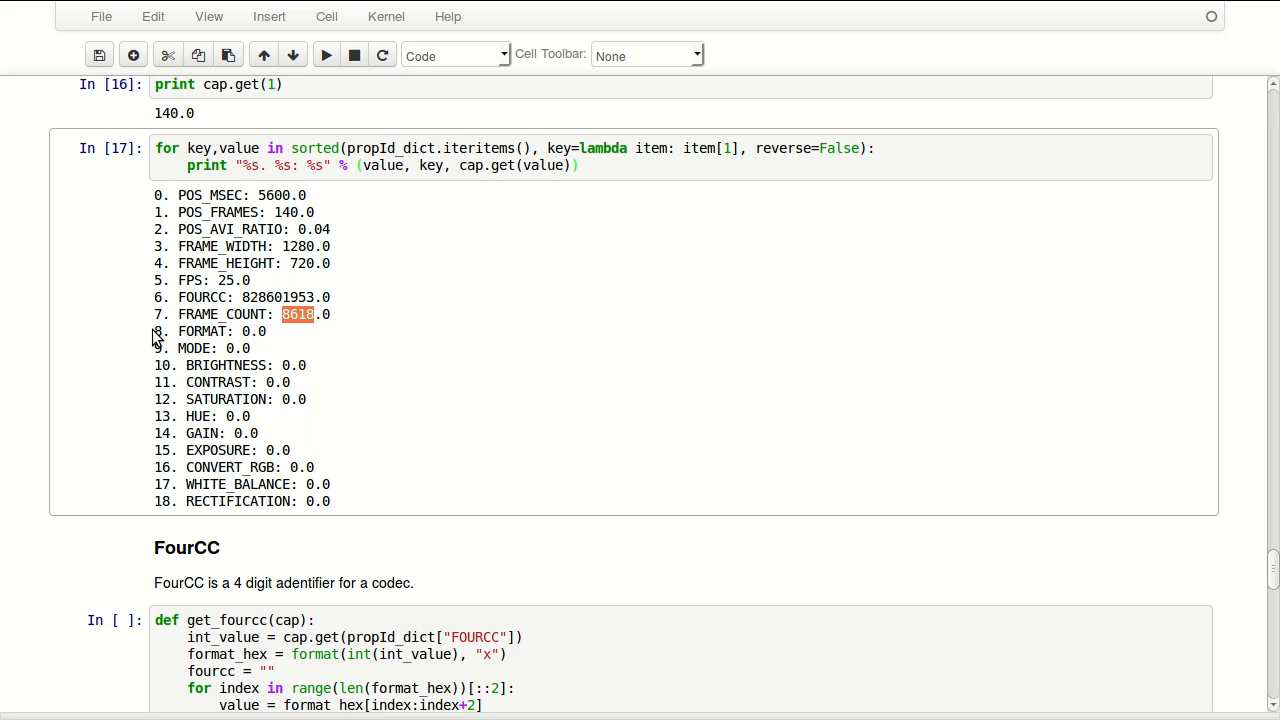
drag(155, 338, 385, 500)
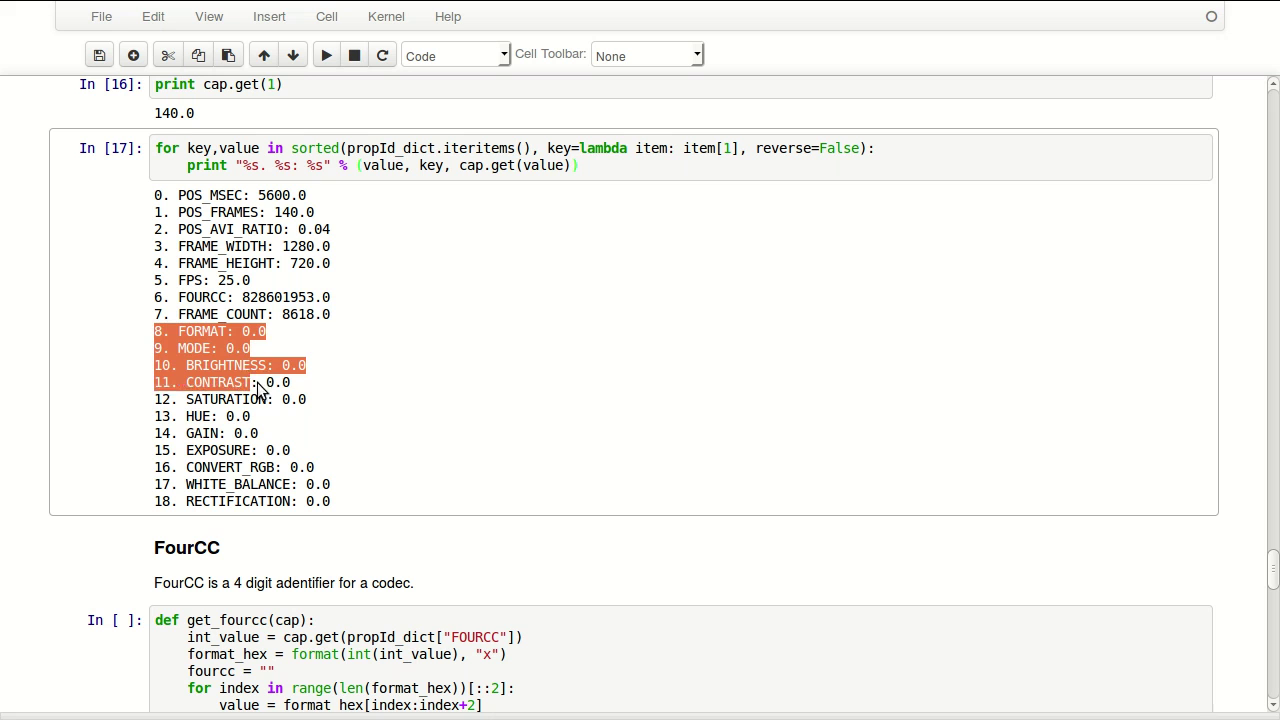
Run the get_fourcc cell so it returns the codec identifier 'avc1'
click(385, 500)
scroll(362, 424, down, 5)
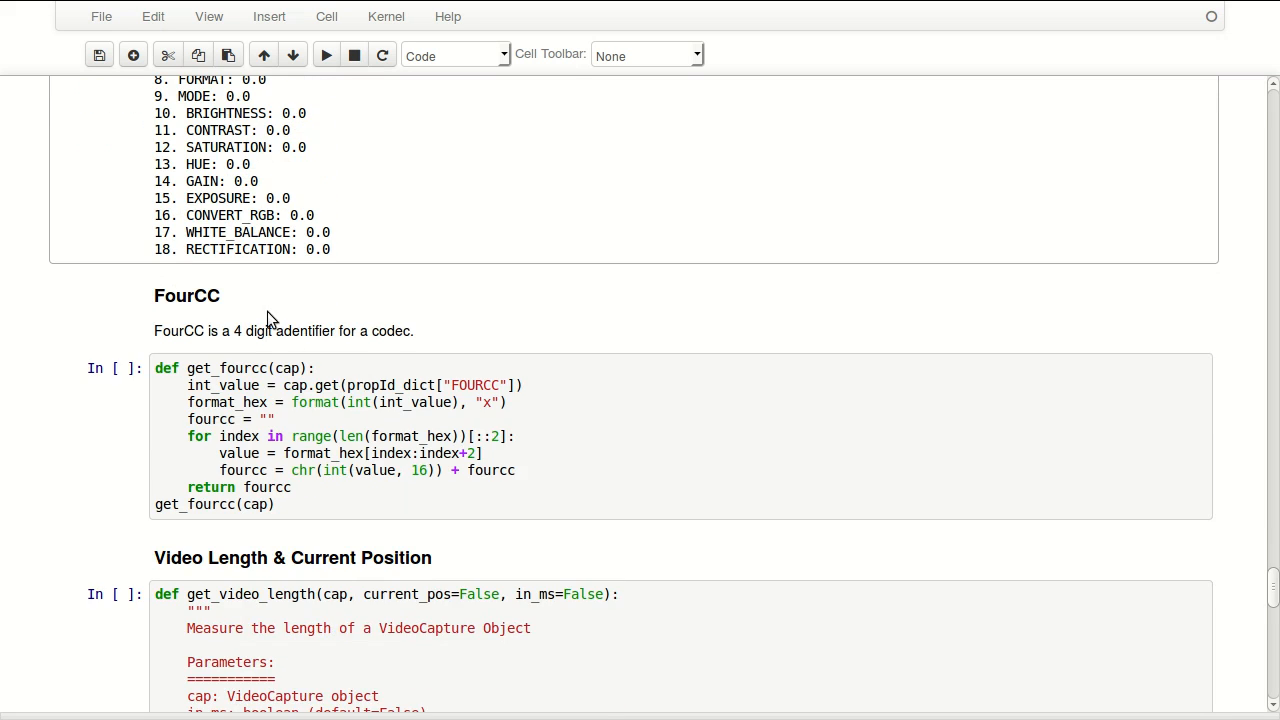
scroll(394, 328, up, 4)
scroll(394, 328, up, 1)
scroll(423, 429, down, 2)
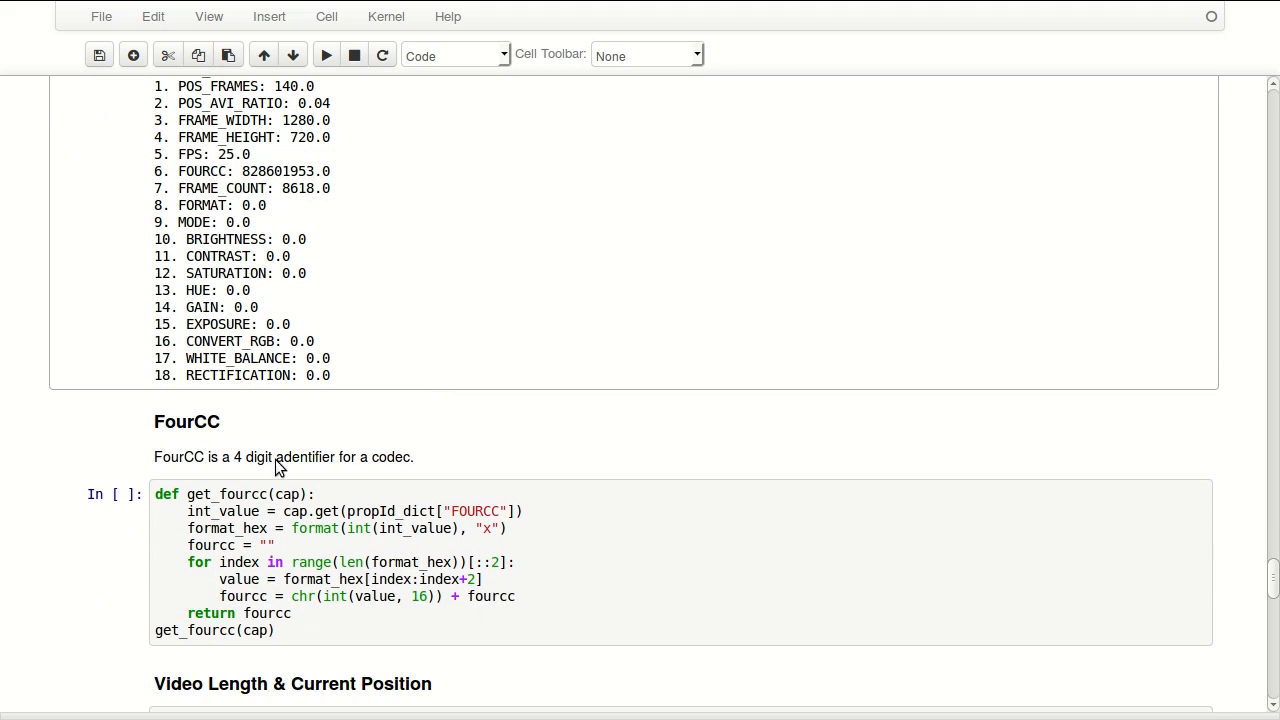
click(477, 507)
scroll(477, 507, down, 1)
scroll(420, 457, down, 1)
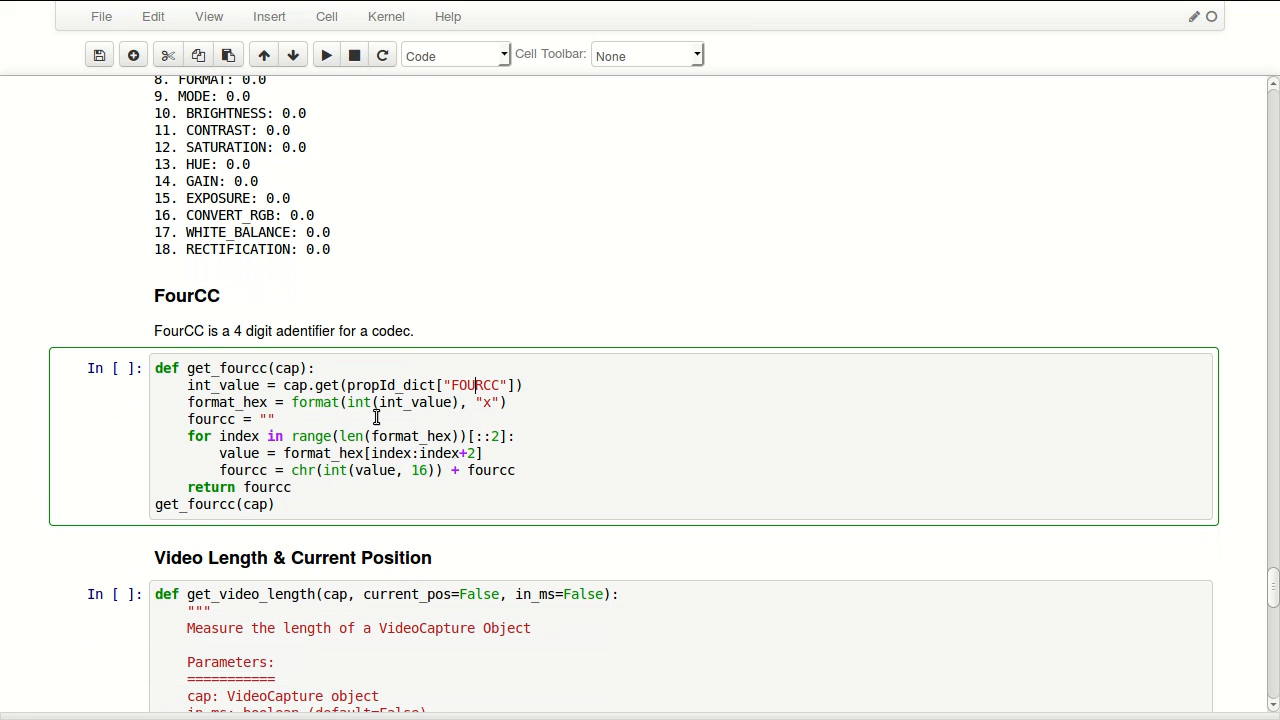
scroll(666, 429, down, 2)
scroll(403, 329, up, 4)
scroll(290, 300, up, 1)
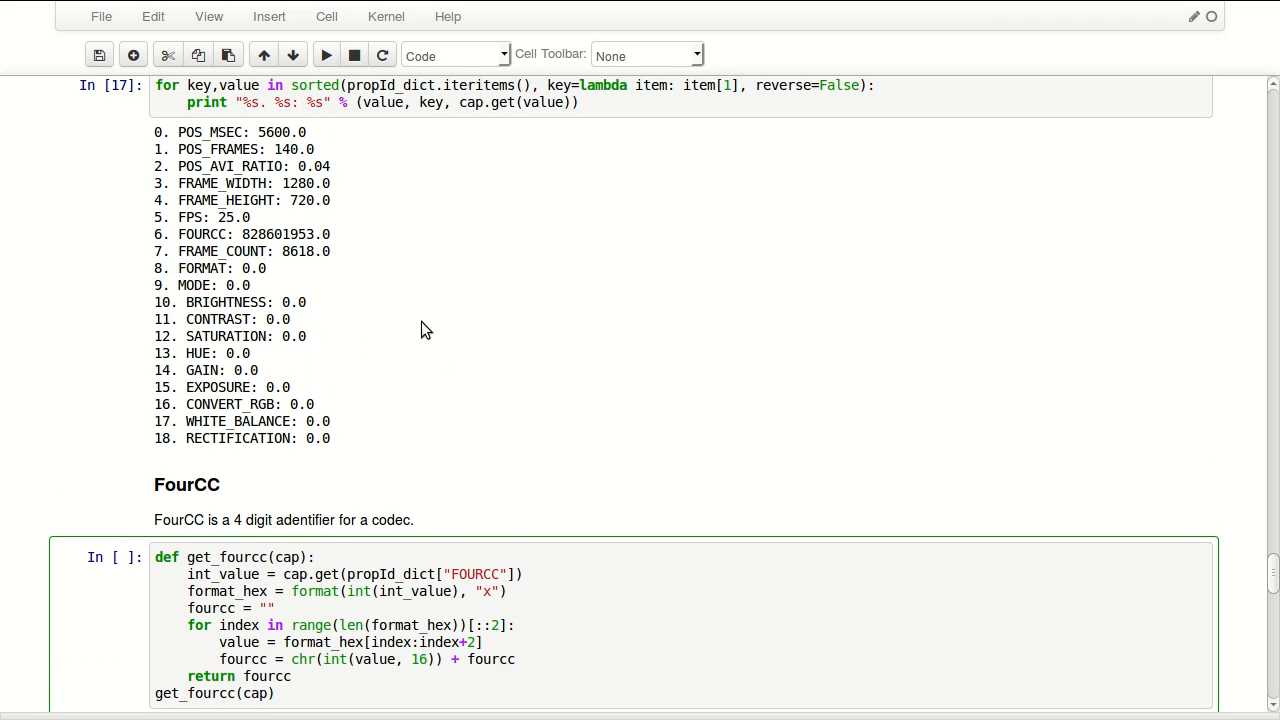
scroll(421, 328, down, 2)
click(551, 524)
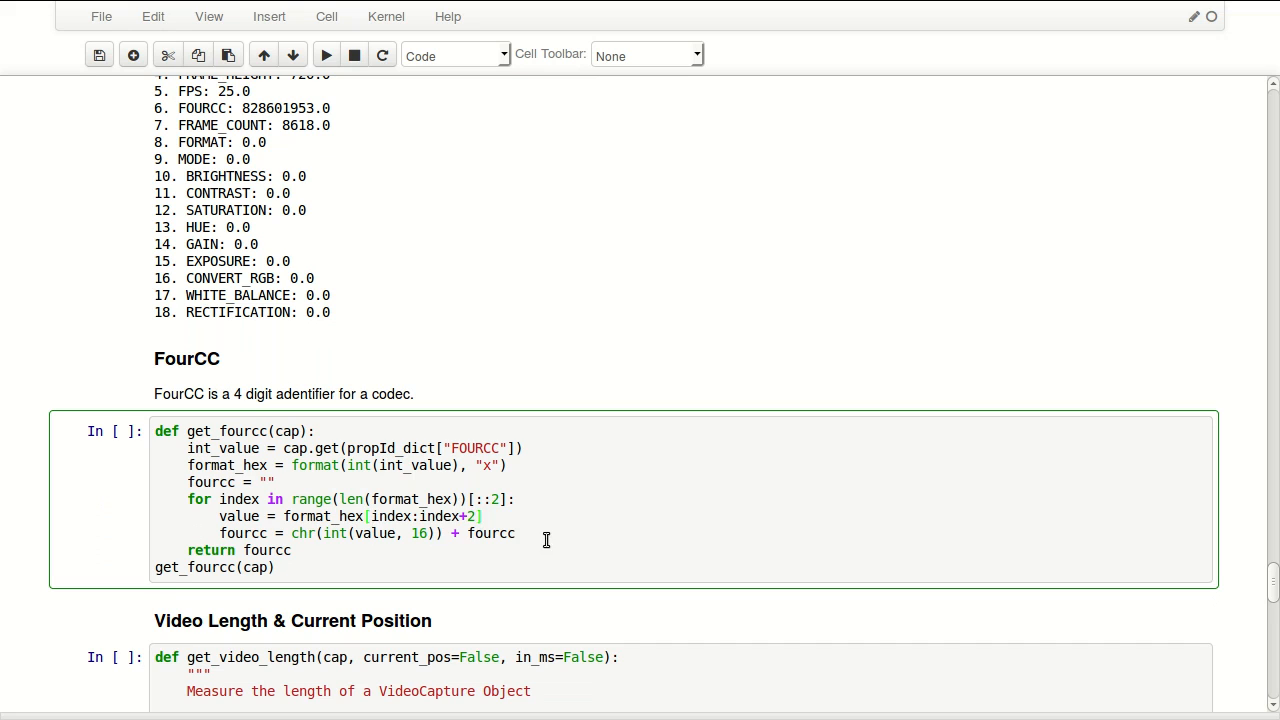
key(shift+Return)
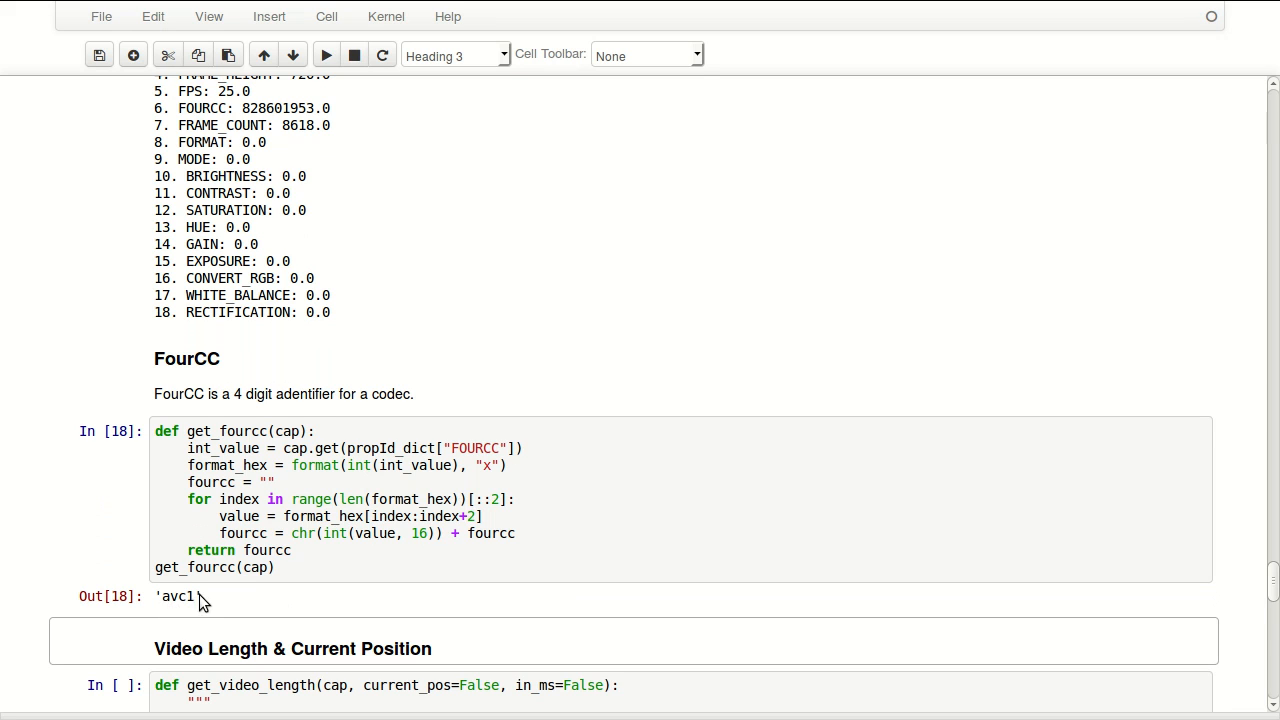
scroll(325, 581, down, 5)
Review FPS, POS_MSEC and FRAME_COUNT, then run get_video_length with current_pos=True giving 0:00:05.600000
click(404, 447)
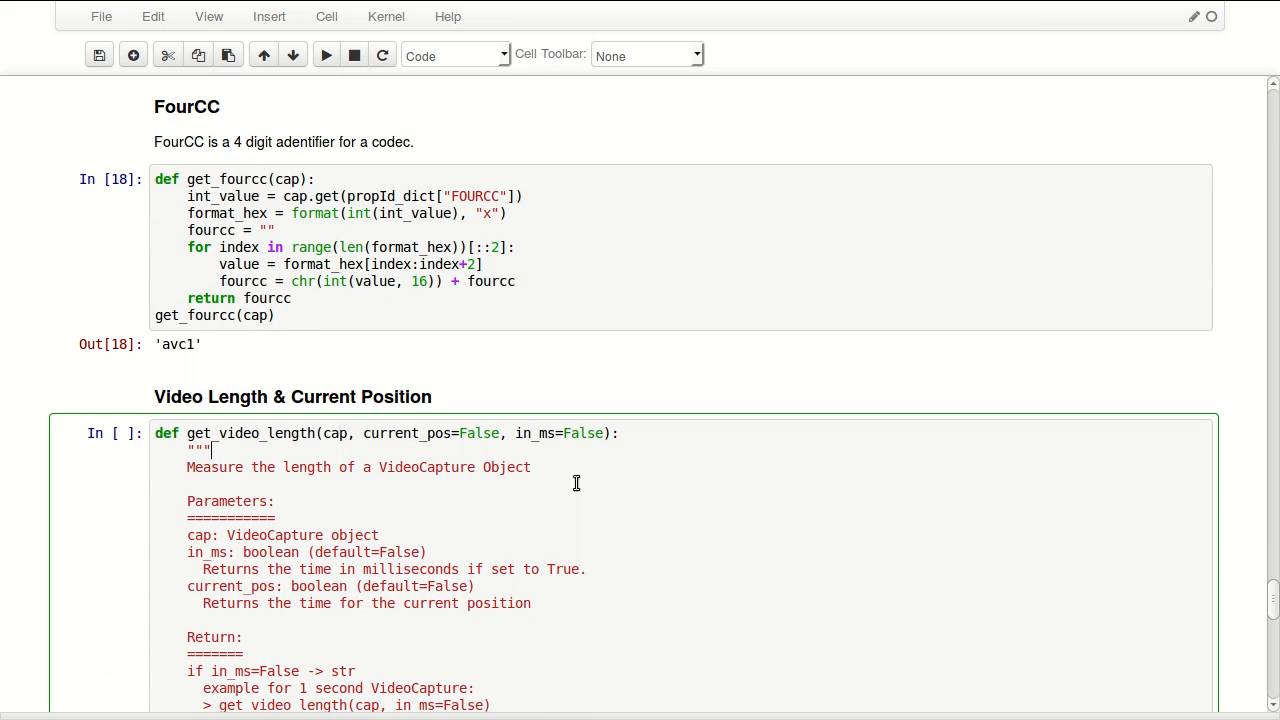
scroll(443, 500, down, 3)
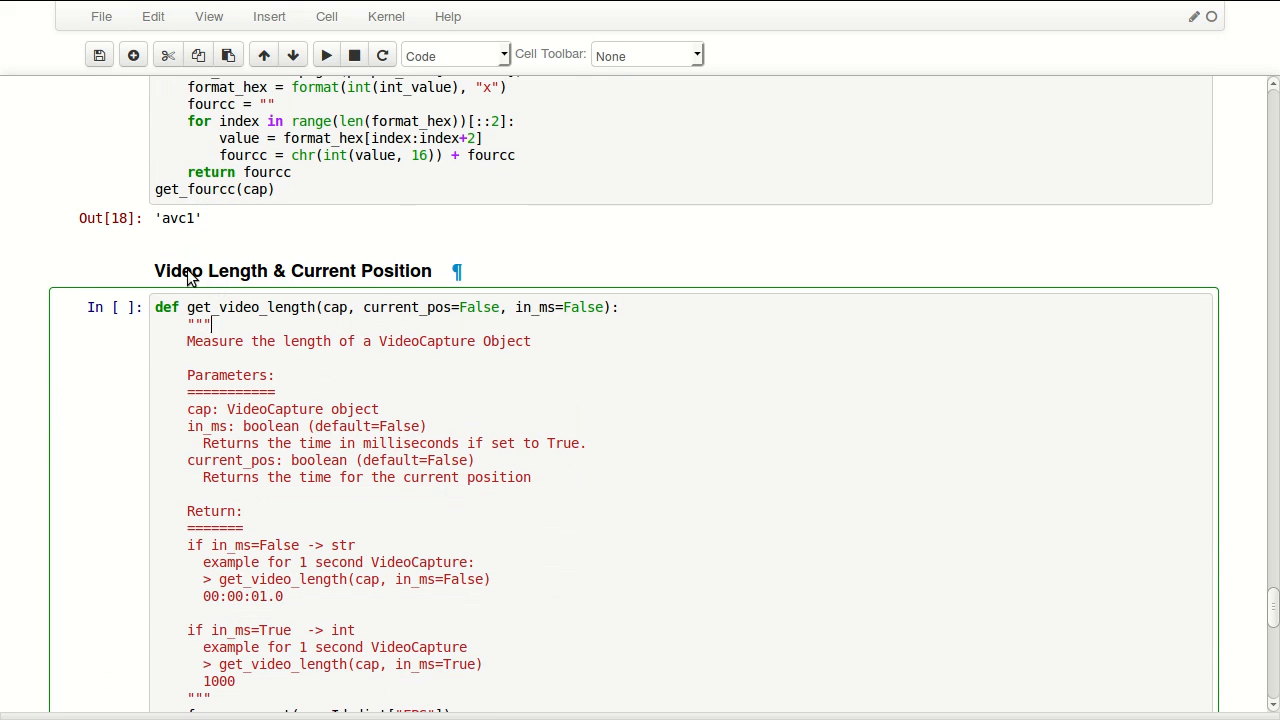
scroll(272, 310, down, 3)
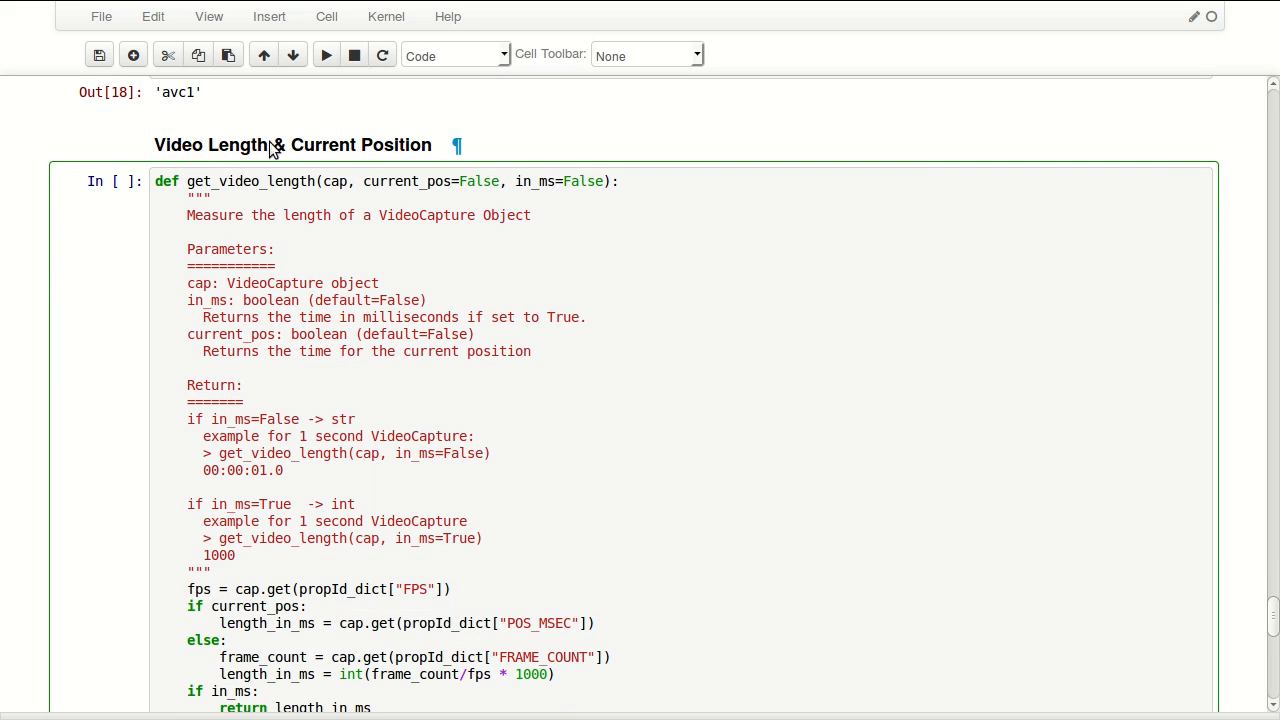
scroll(364, 216, down, 5)
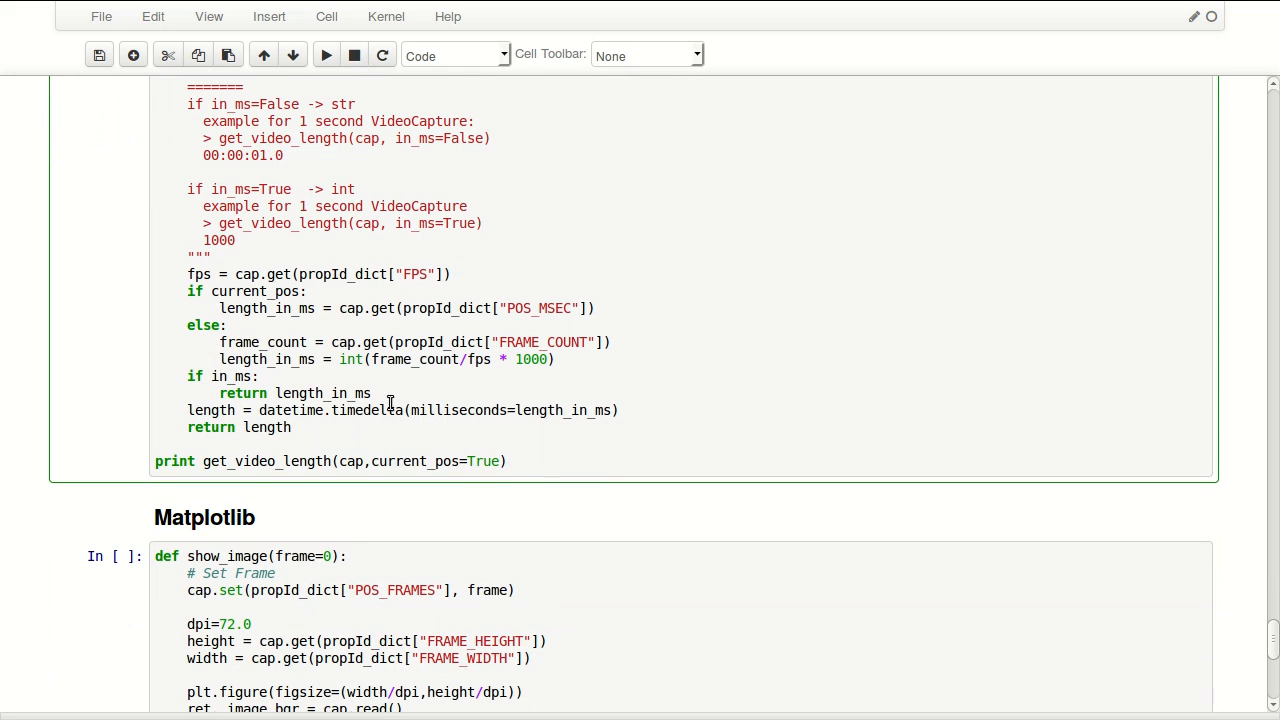
click(603, 447)
double_click(417, 278)
double_click(545, 310)
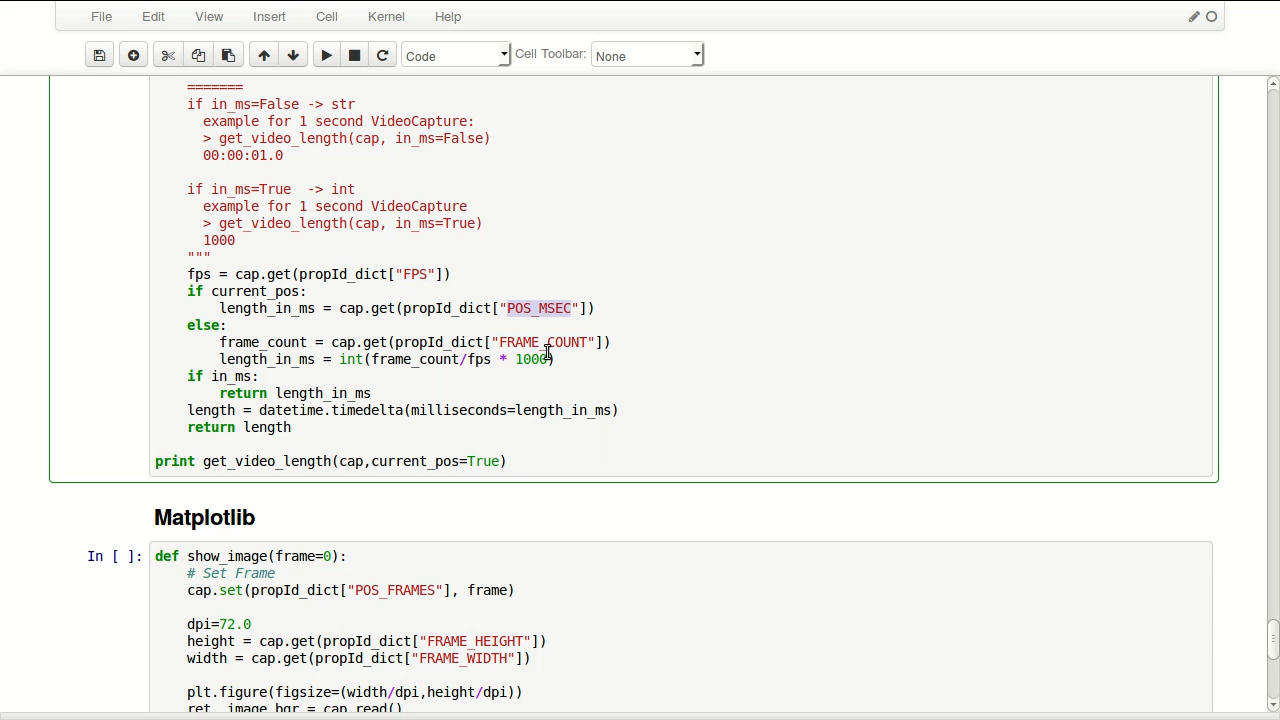
double_click(545, 343)
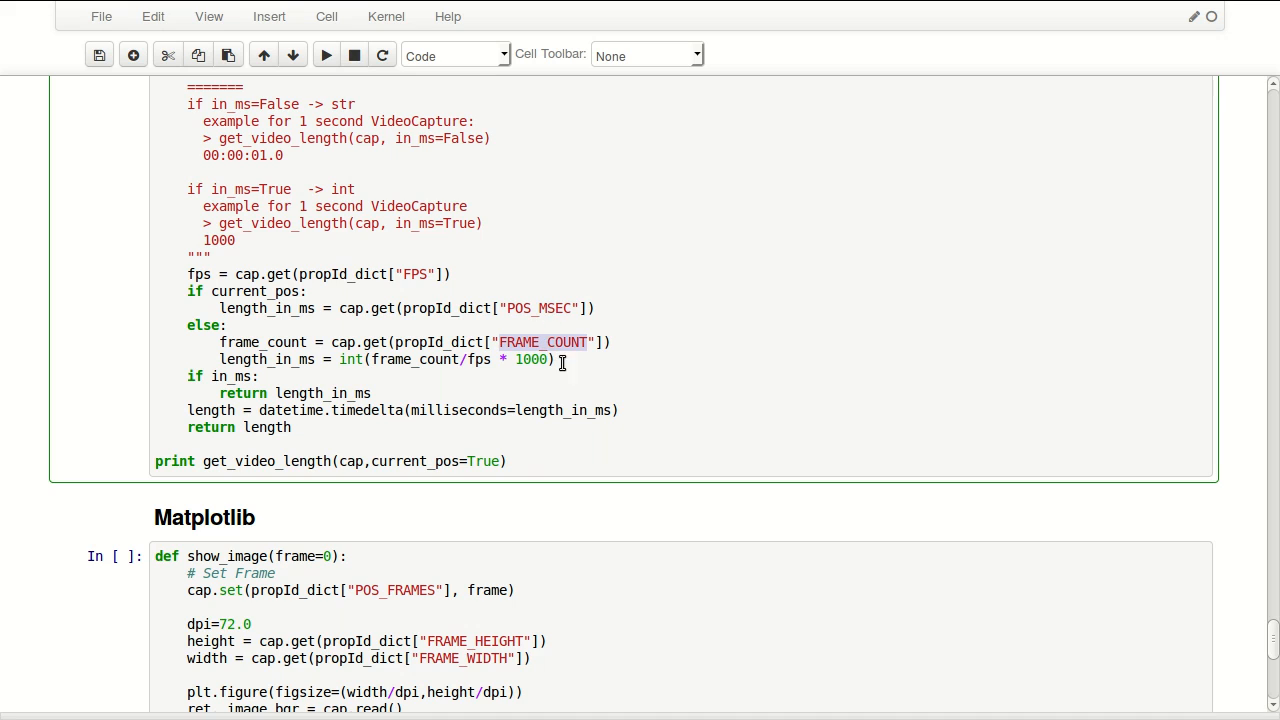
click(589, 454)
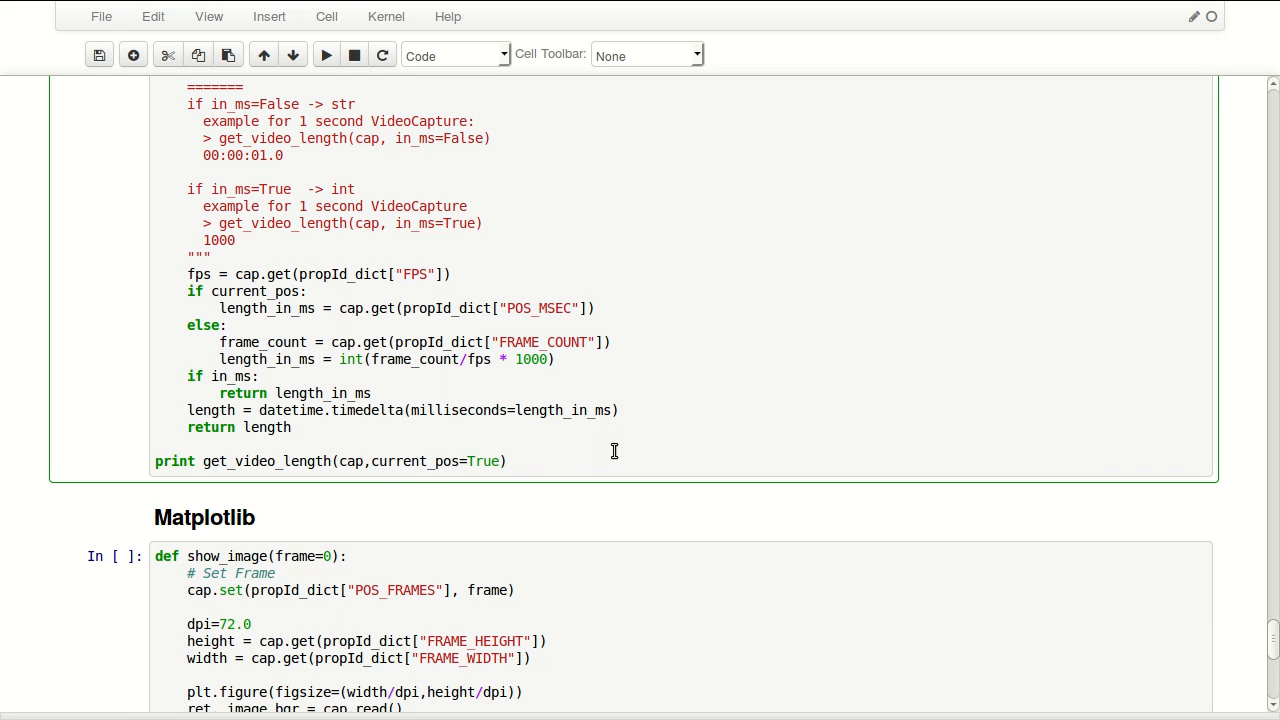
key(ctrl+Return)
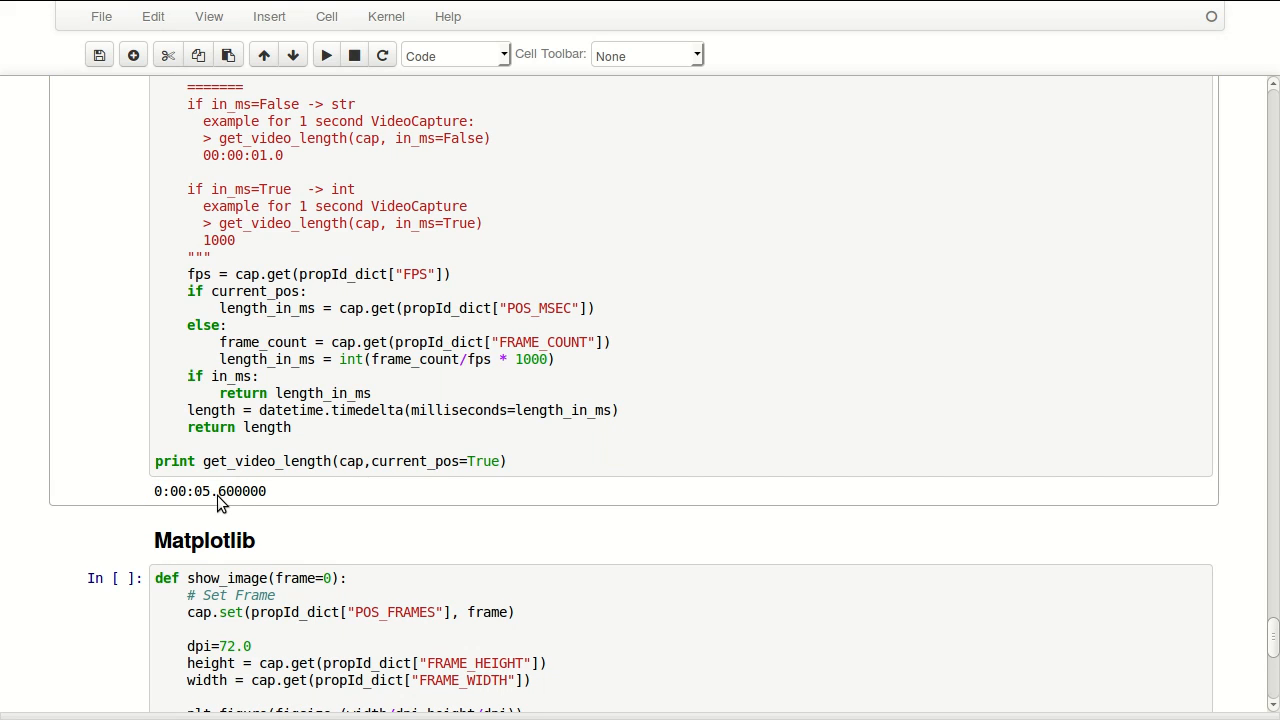
Change current_pos to False and rerun so the full length 0:05:44.720000 is printed
double_click(485, 461)
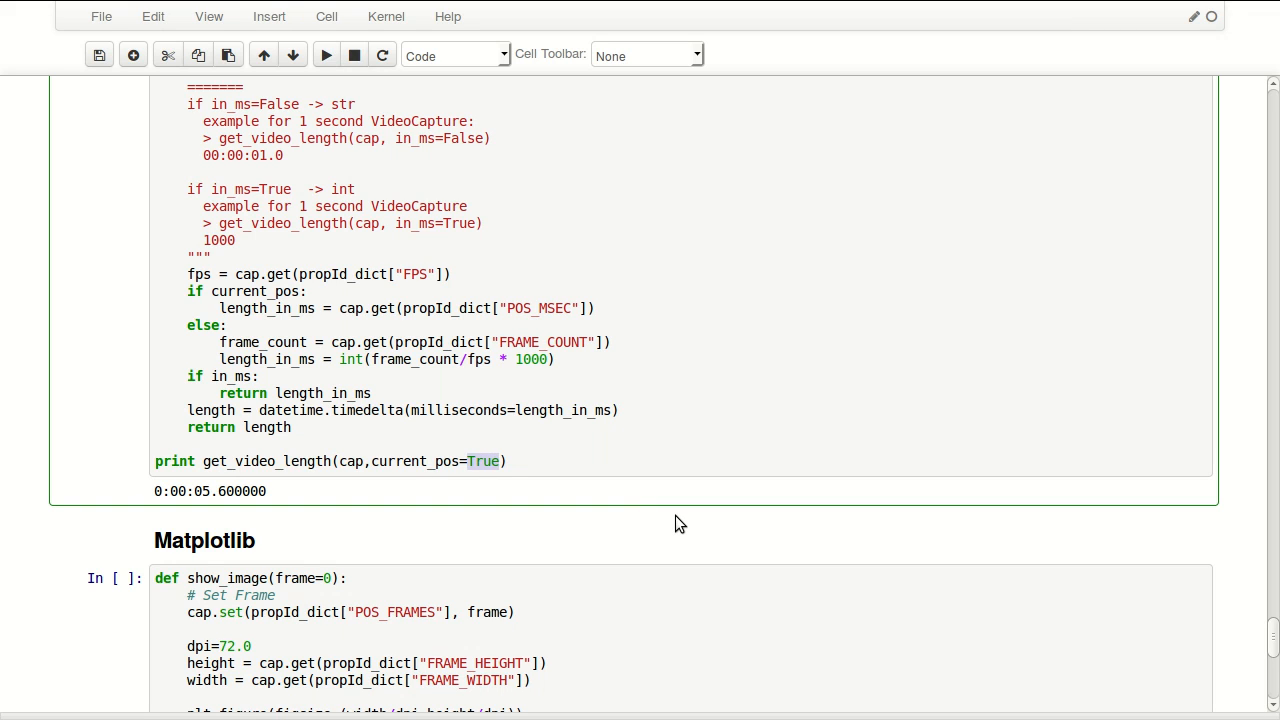
text(False)
key(ctrl+Return)
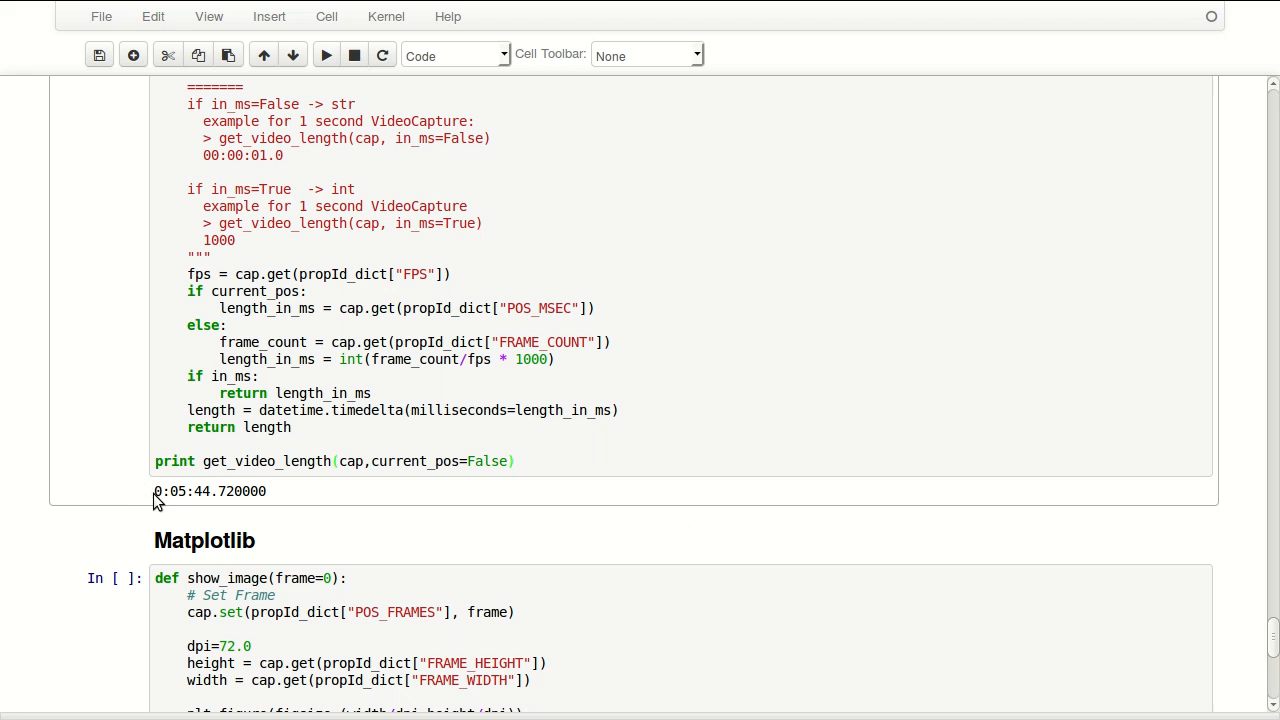
drag(152, 493, 289, 493)
click(237, 496)
scroll(652, 450, down, 3)
Inspect the figsize setting and run the show_image cell to plot frame 130 with gridlines
click(350, 363)
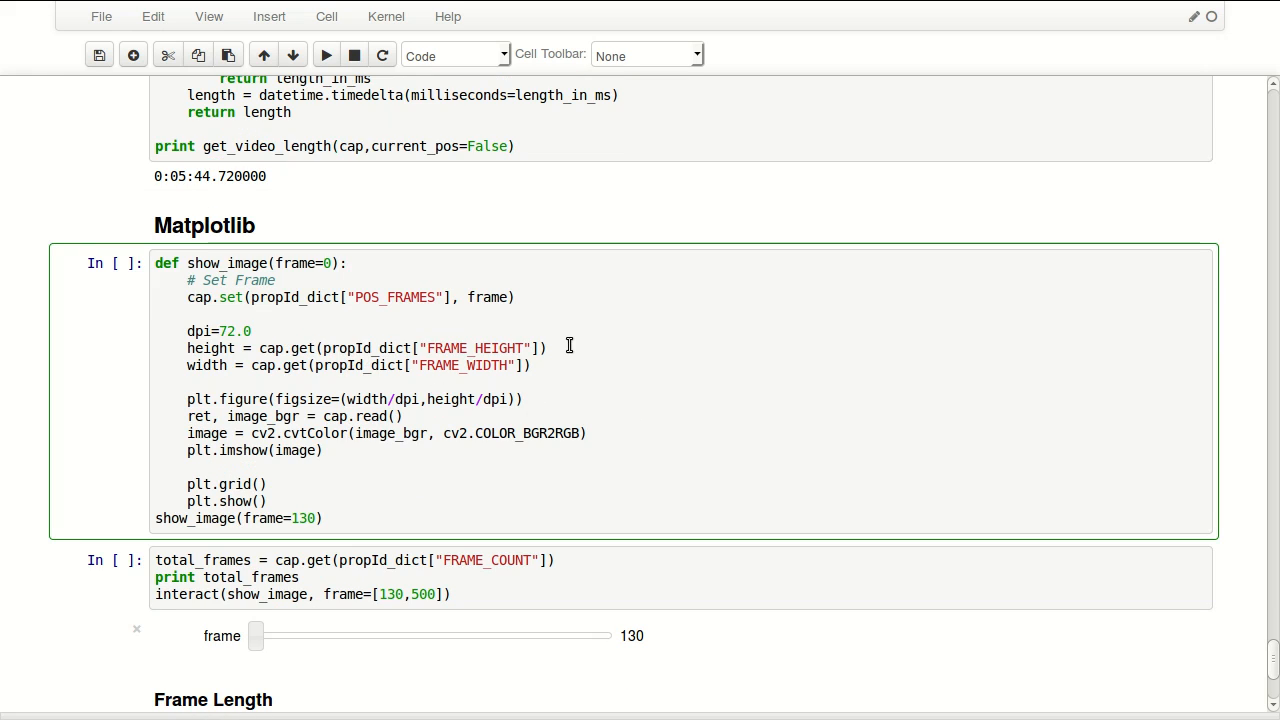
click(533, 315)
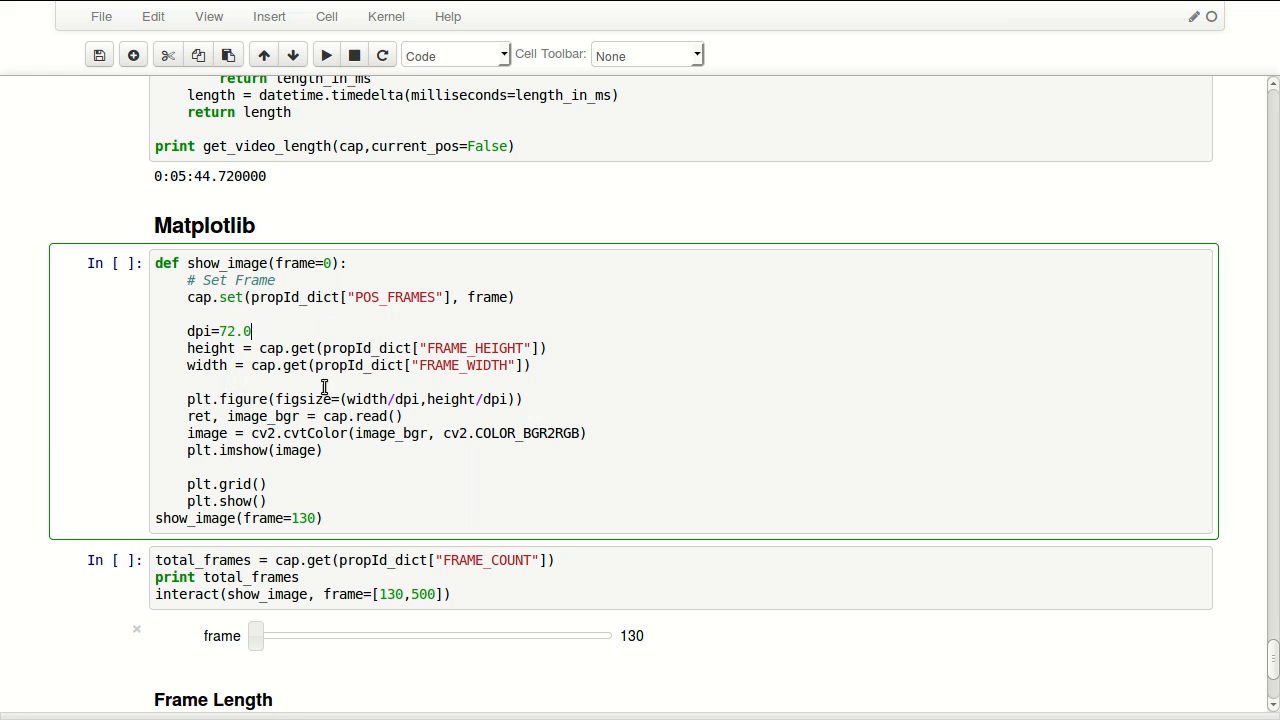
scroll(575, 409, down, 1)
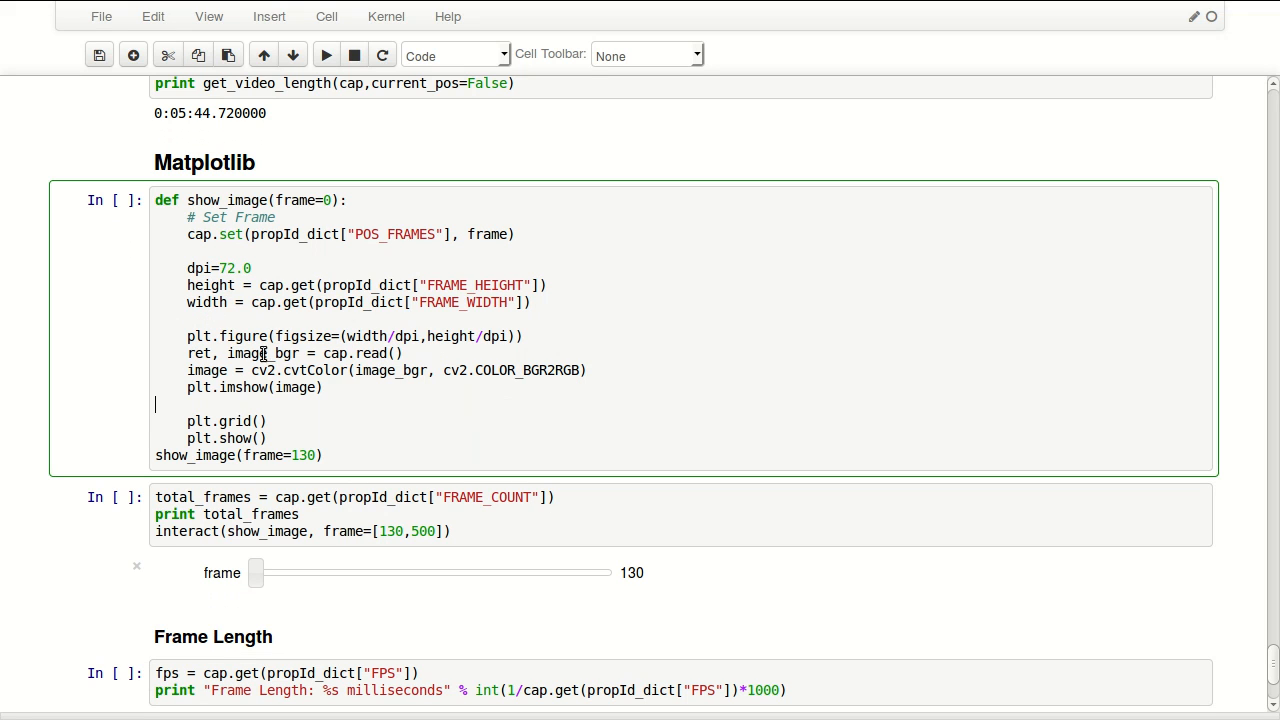
double_click(300, 337)
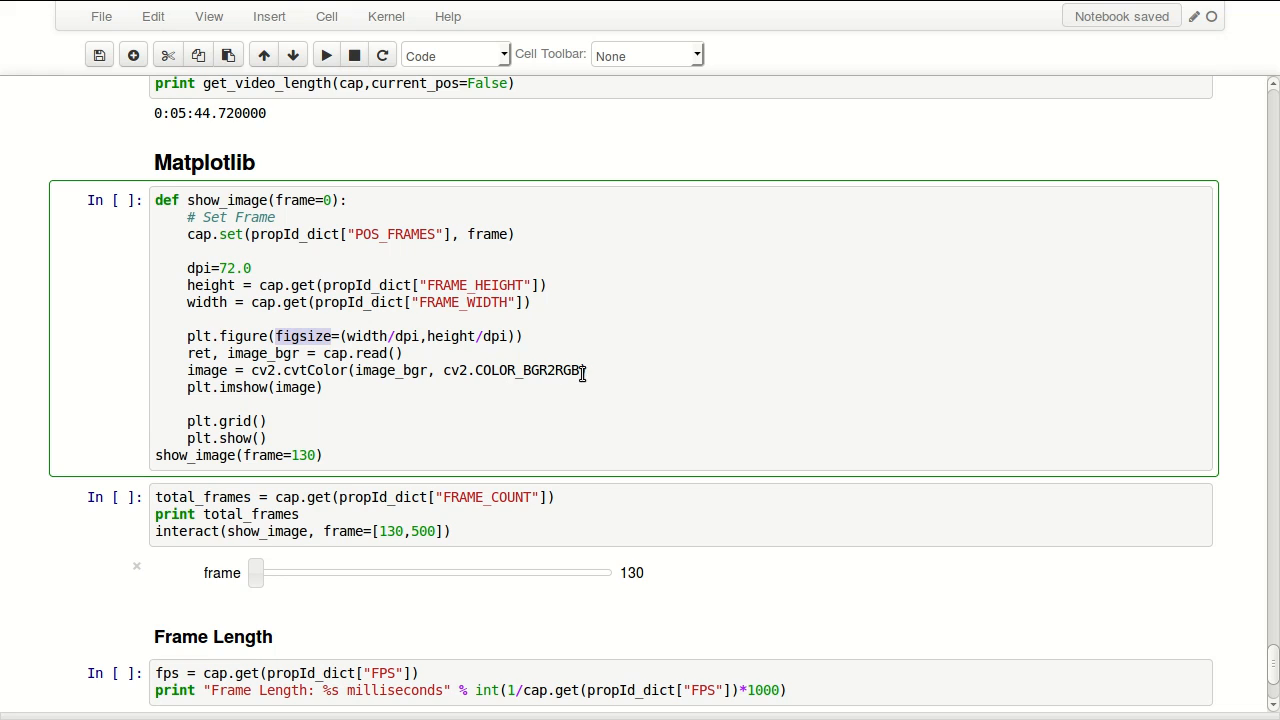
scroll(583, 371, down, 3)
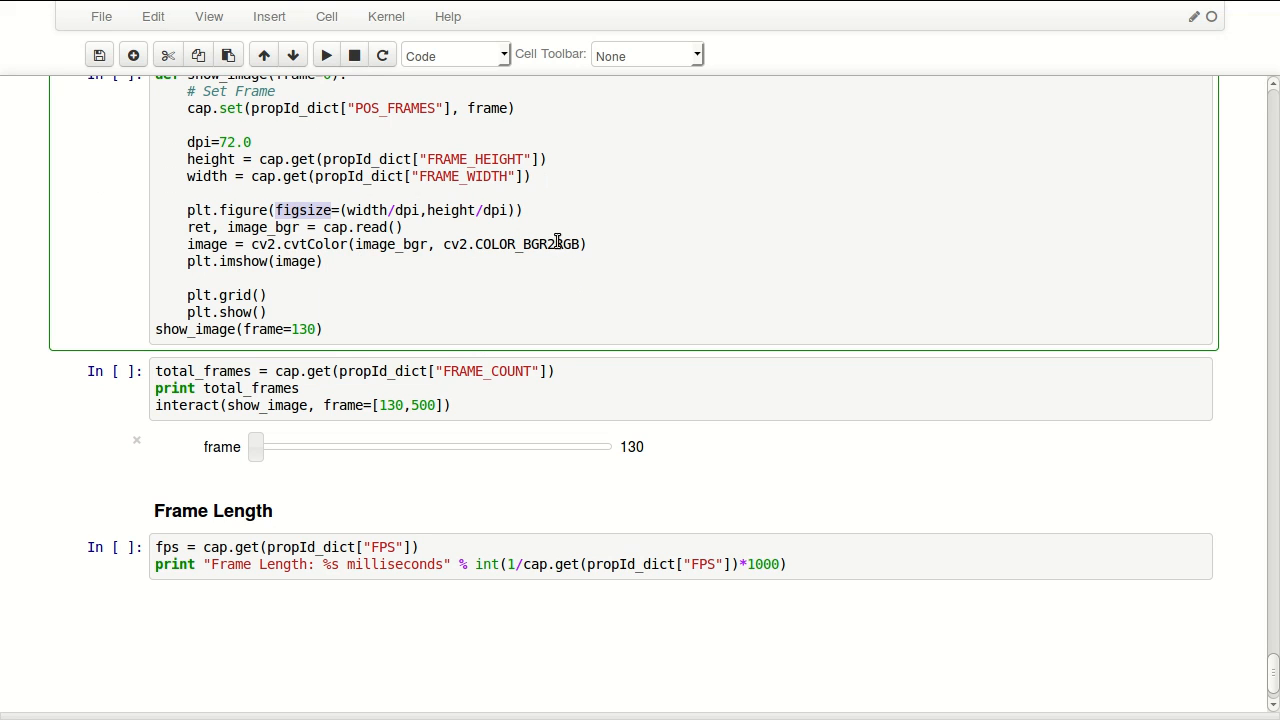
click(363, 266)
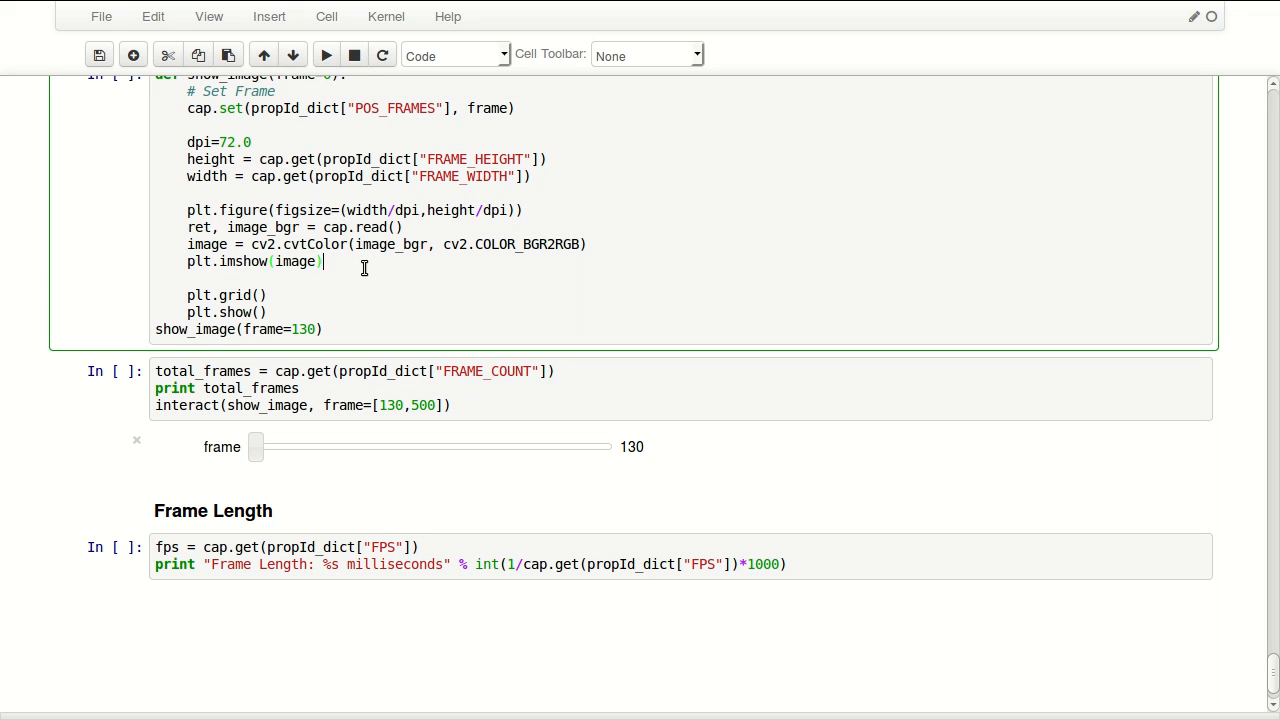
click(362, 283)
key(shift+Return)
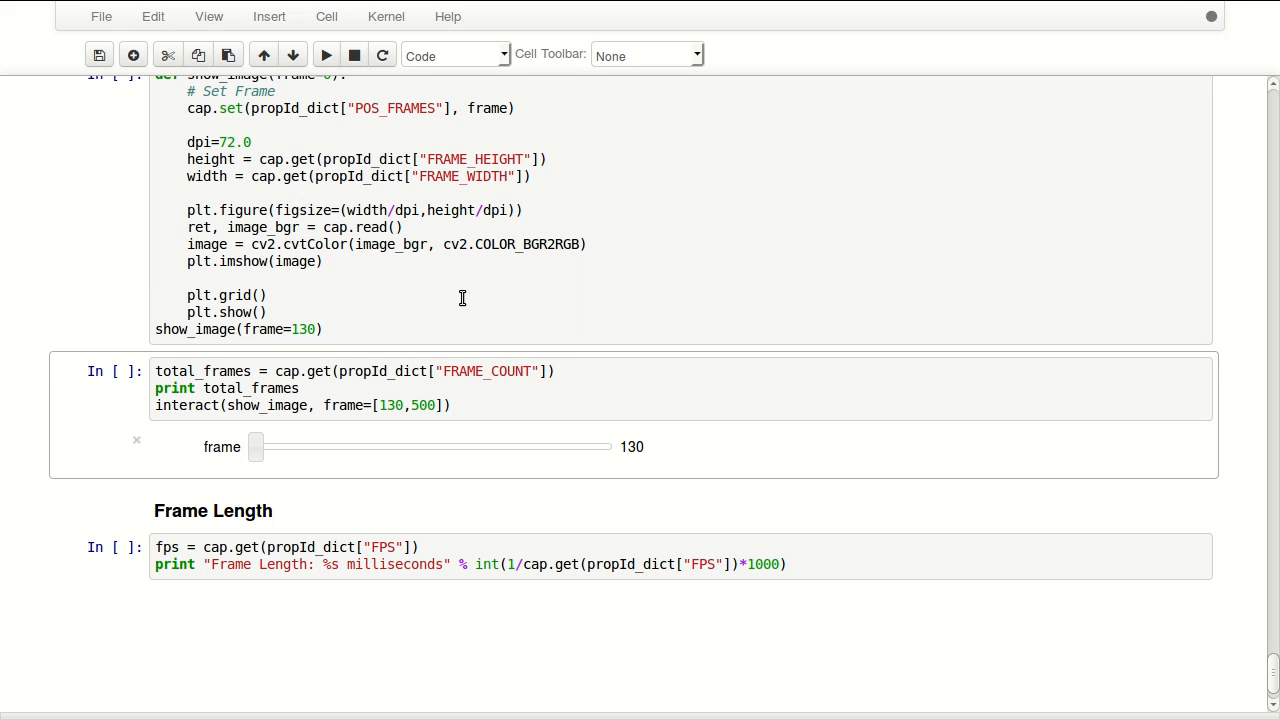
scroll(405, 326, up, 3)
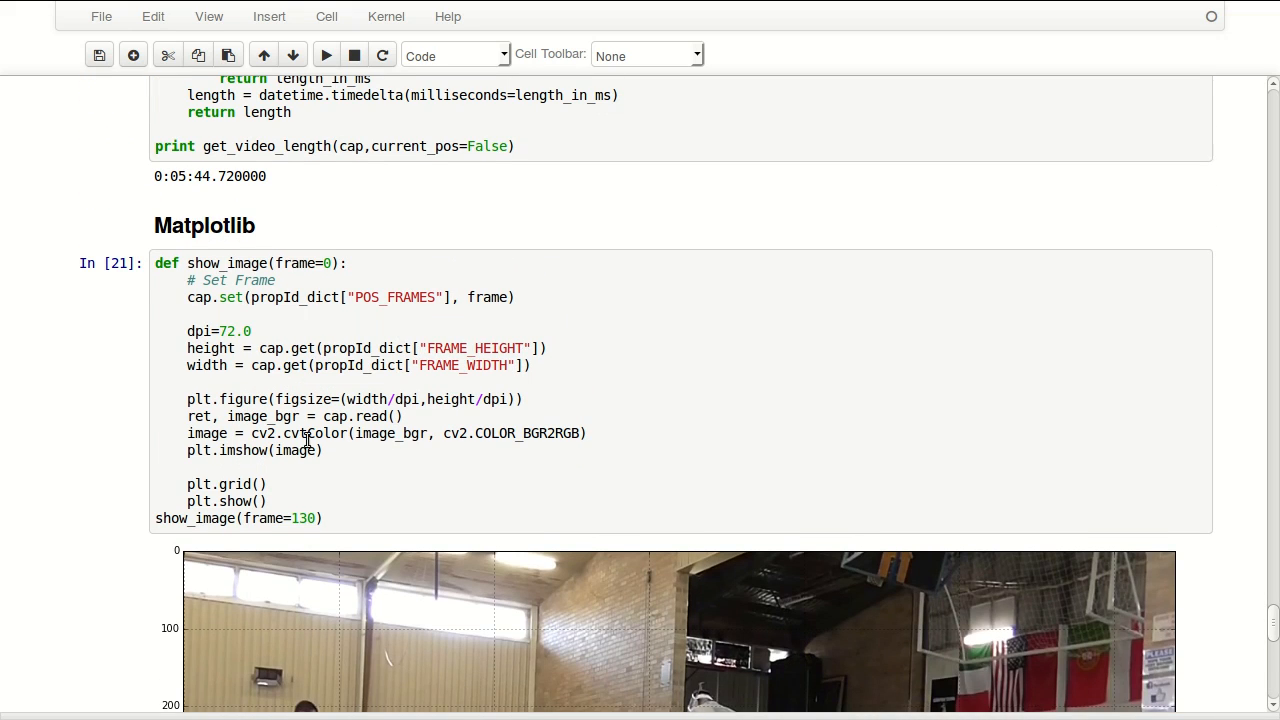
Review the cap.set POS_FRAMES frame call in show_image, then select the total_frames cell
click(340, 279)
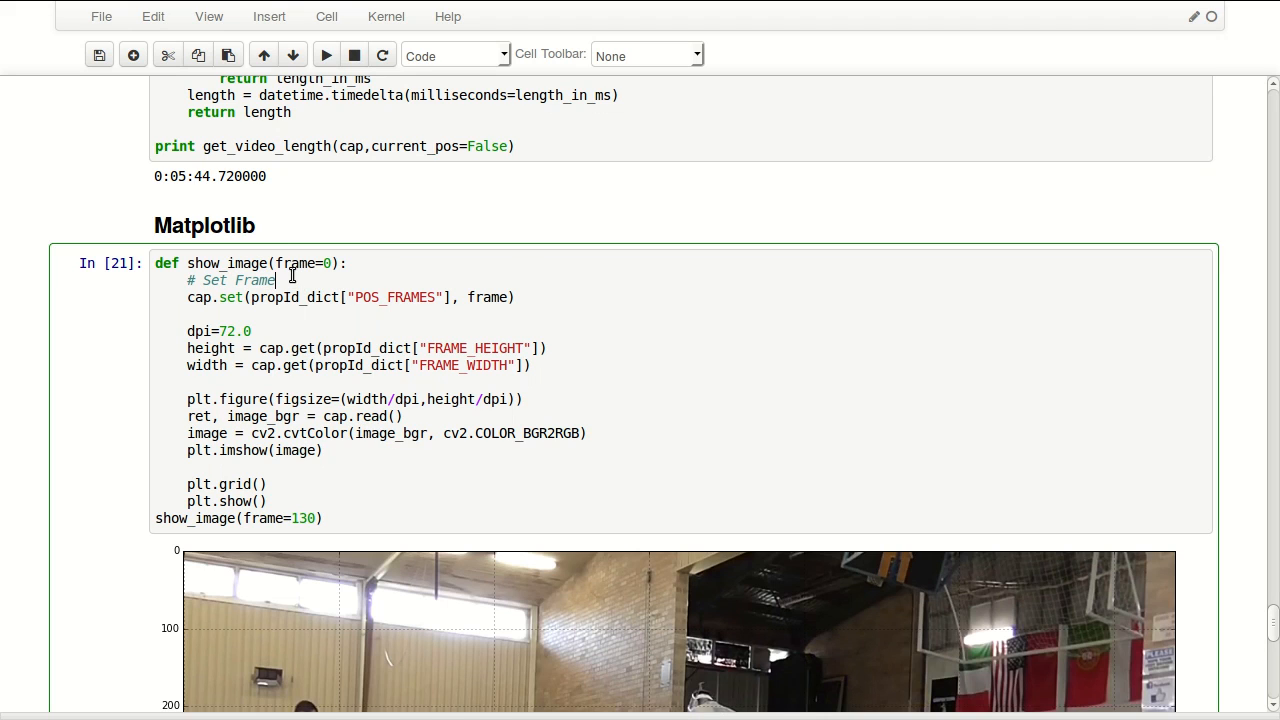
double_click(228, 297)
double_click(419, 297)
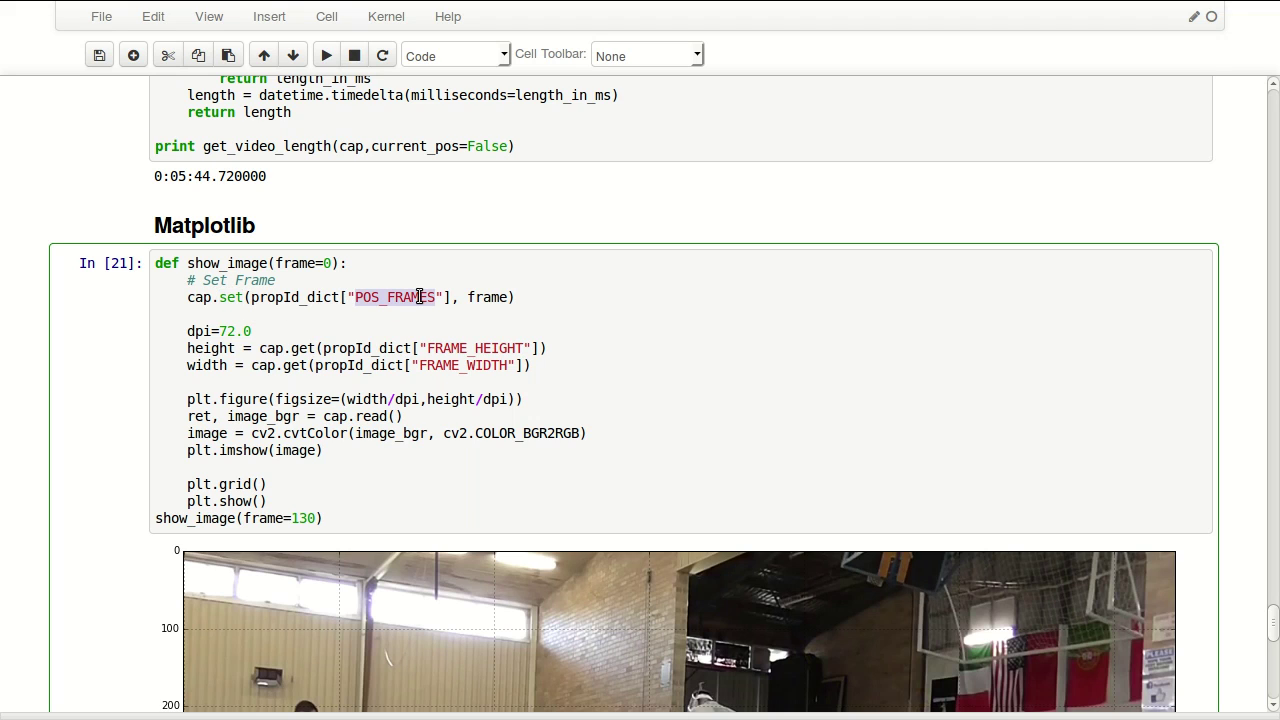
double_click(489, 297)
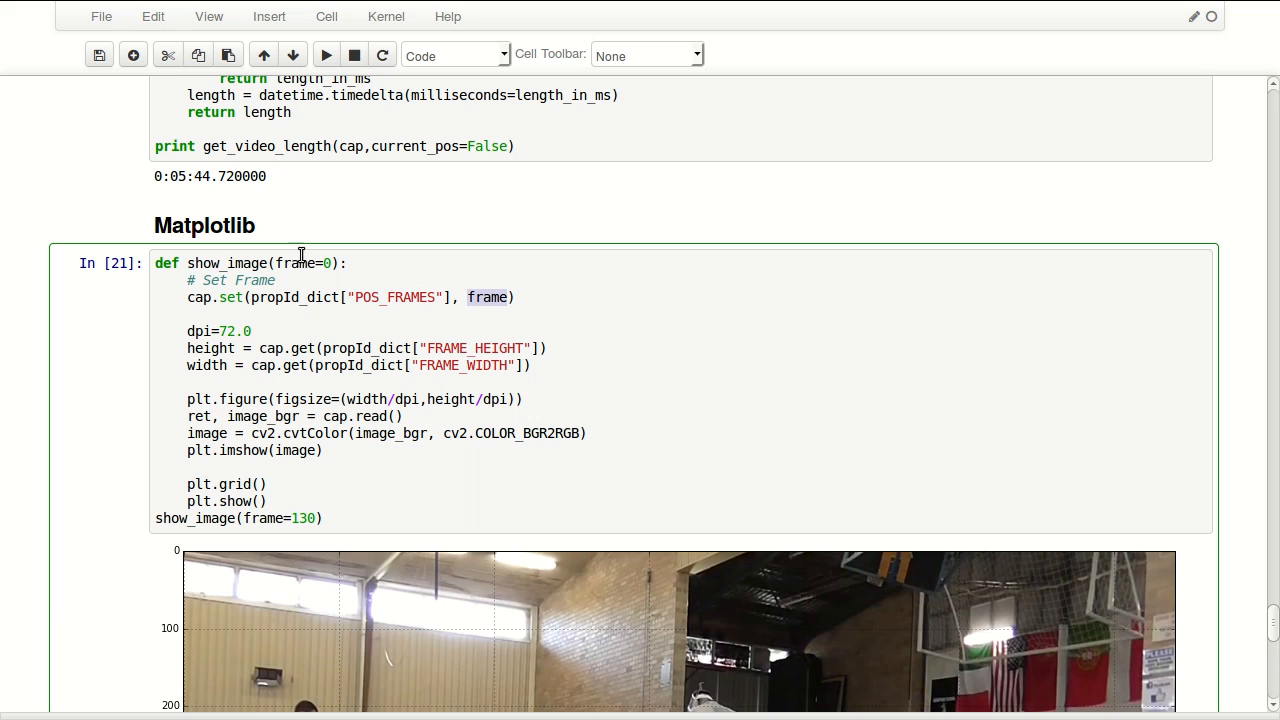
scroll(394, 386, down, 4)
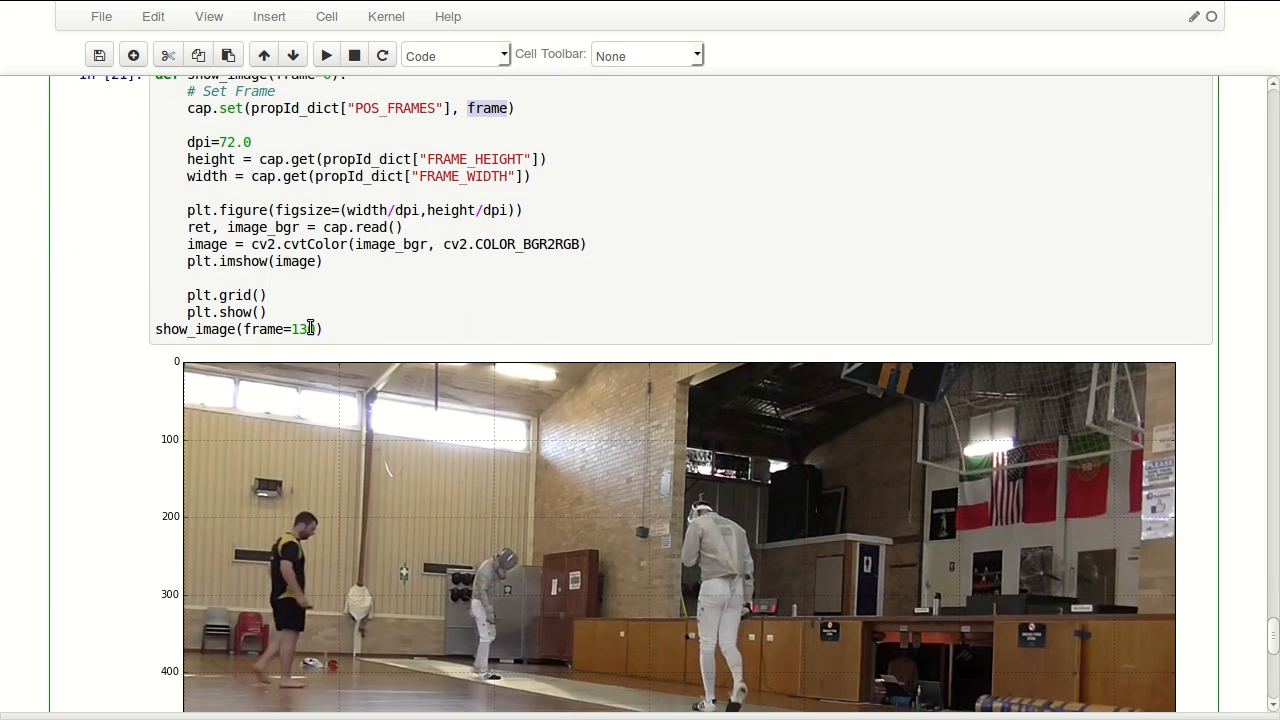
click(338, 330)
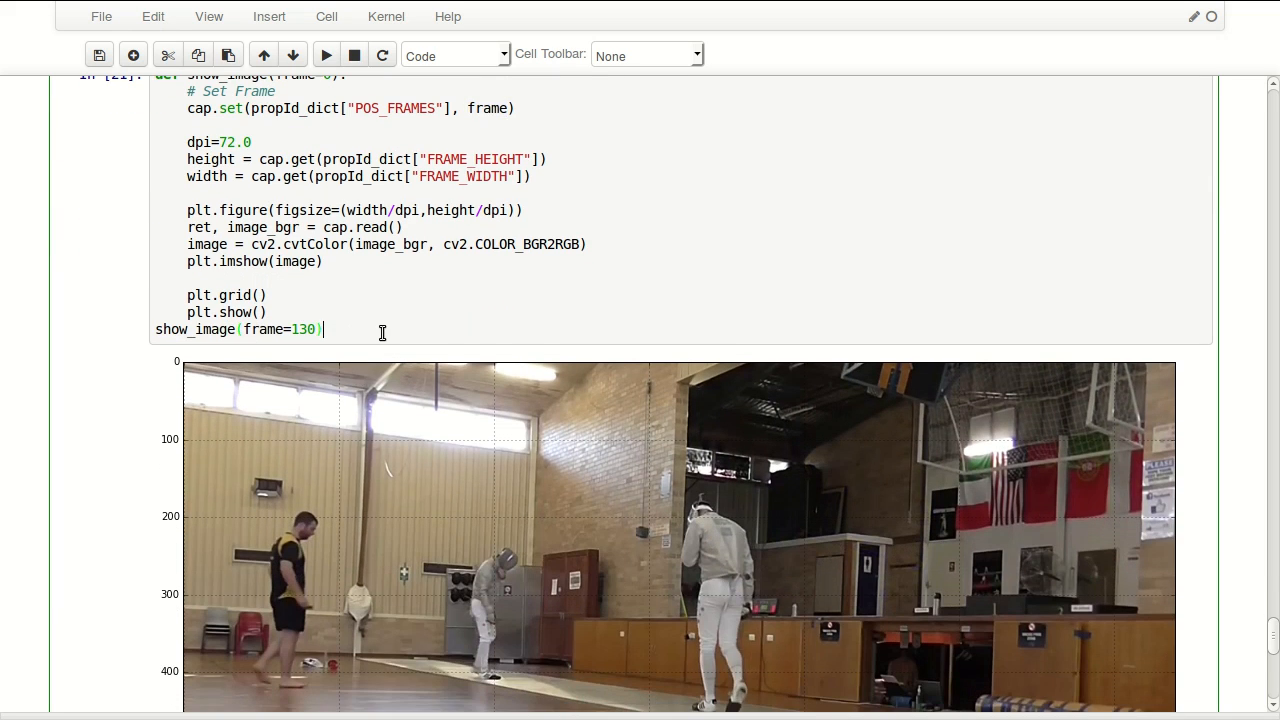
scroll(480, 393, down, 2)
scroll(462, 466, up, 5)
scroll(331, 400, down, 5)
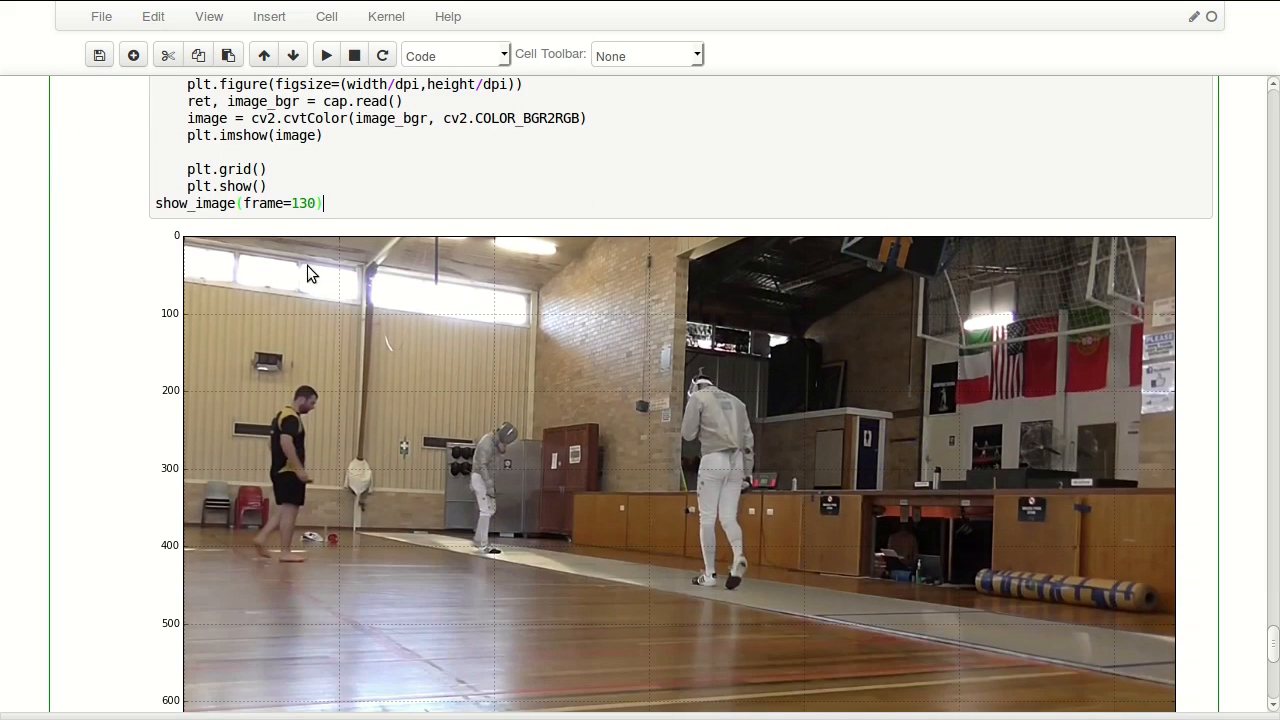
scroll(340, 256, down, 2)
scroll(301, 122, up, 1)
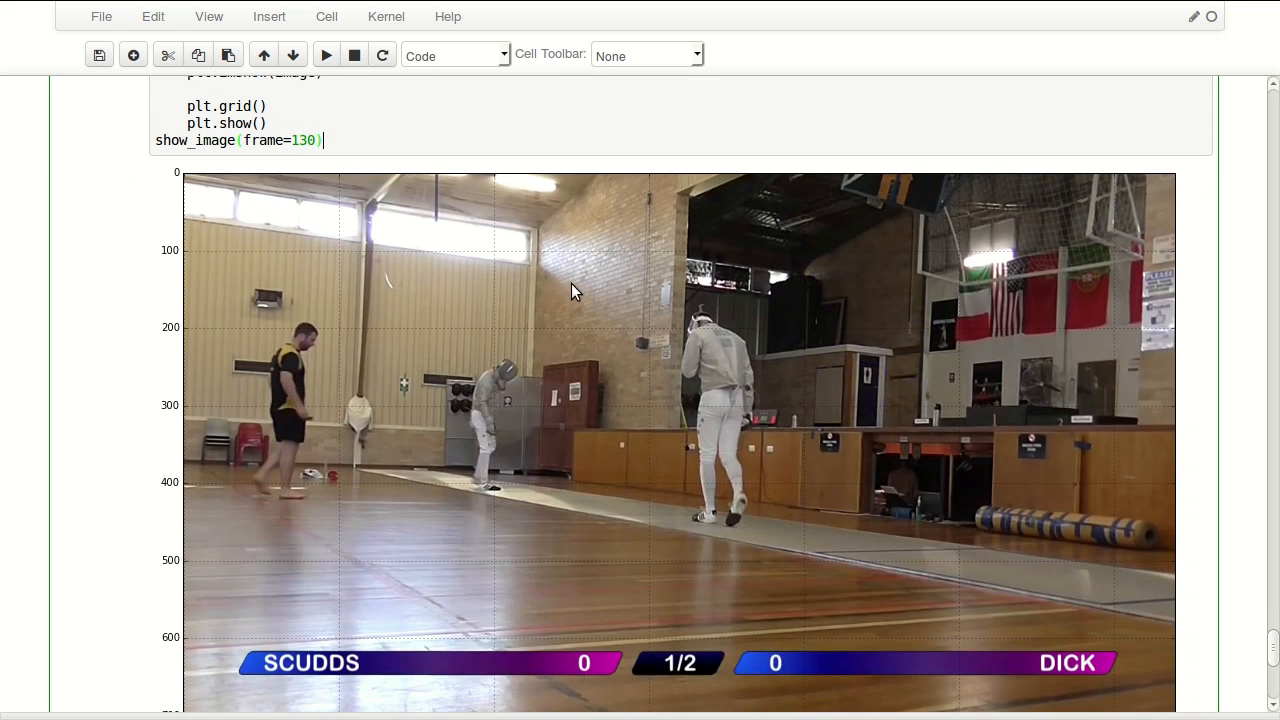
scroll(568, 276, down, 6)
scroll(503, 276, down, 2)
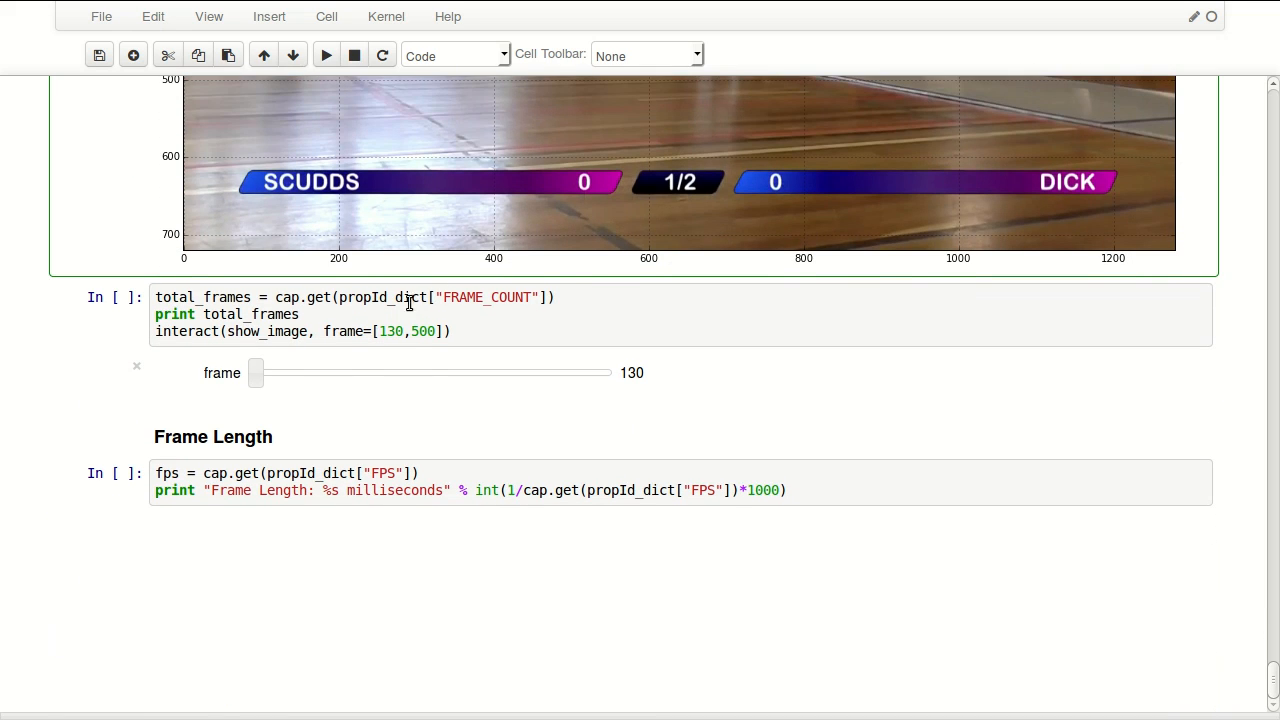
click(566, 323)
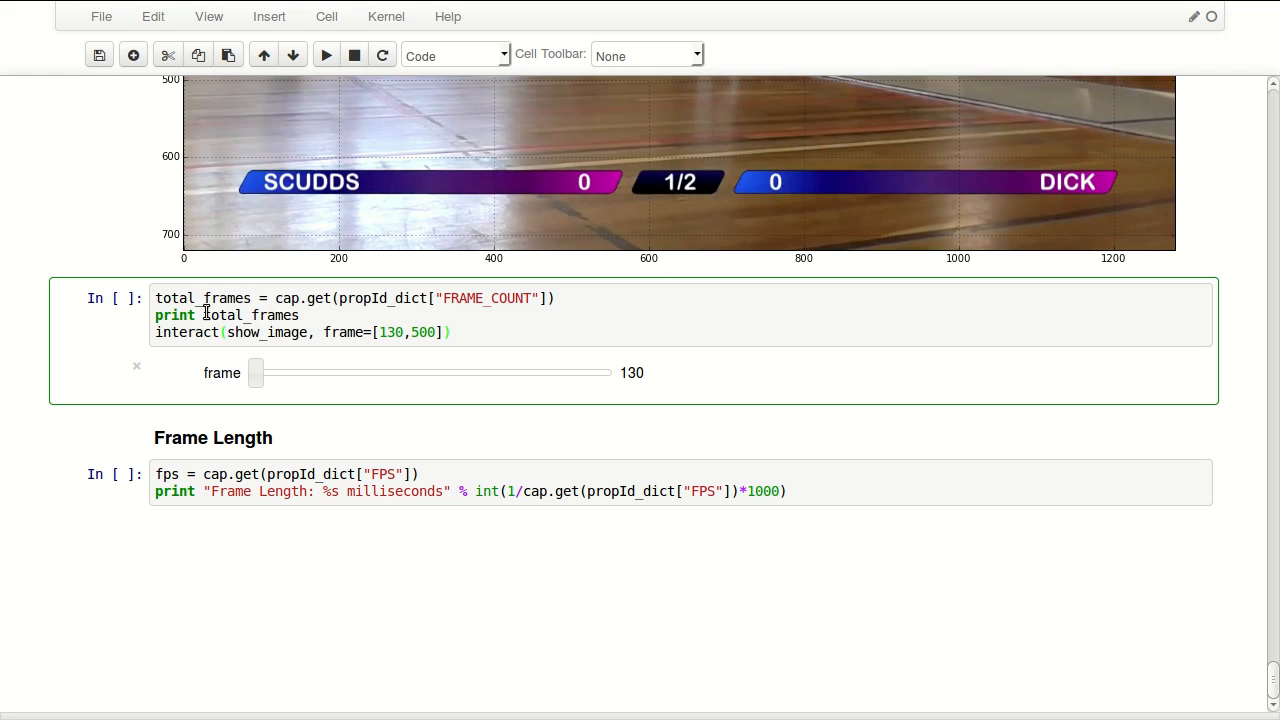
Run the total_frames cell to print 8618.0 and show the interactive frame slider
click(489, 311)
key(shift+Return)
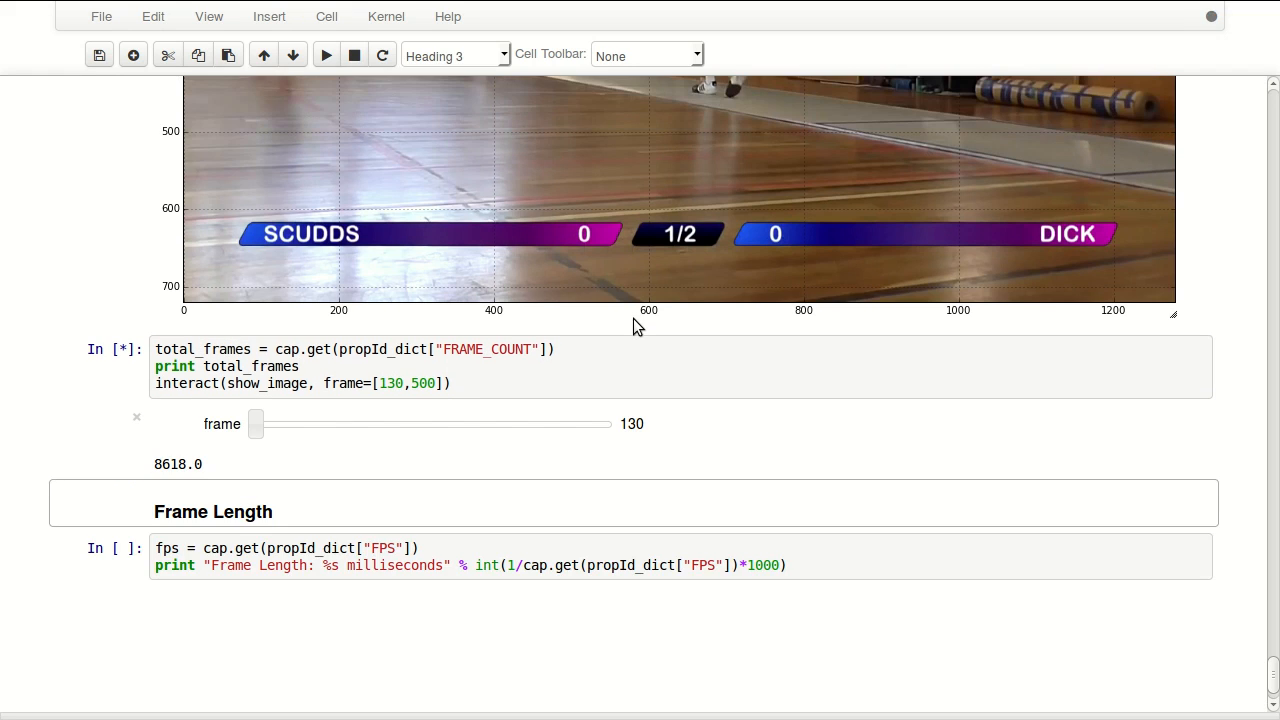
scroll(230, 390, down, 3)
scroll(170, 308, down, 2)
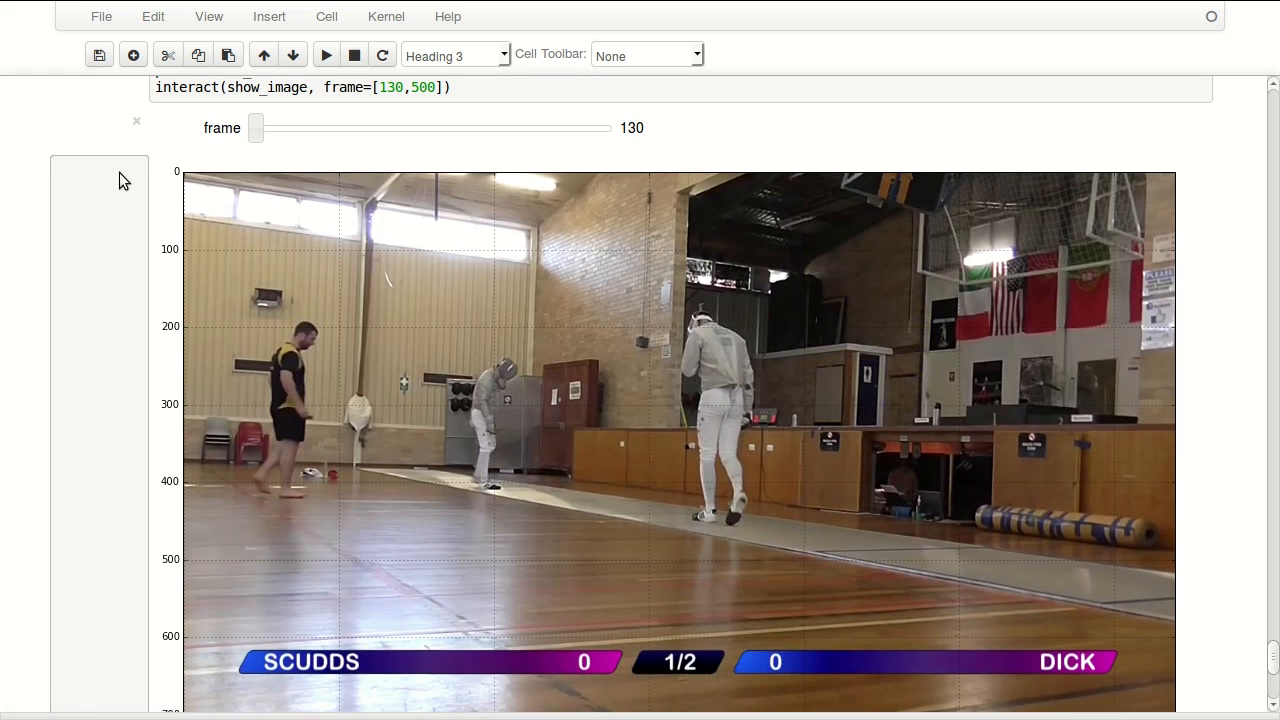
scroll(396, 330, up, 2)
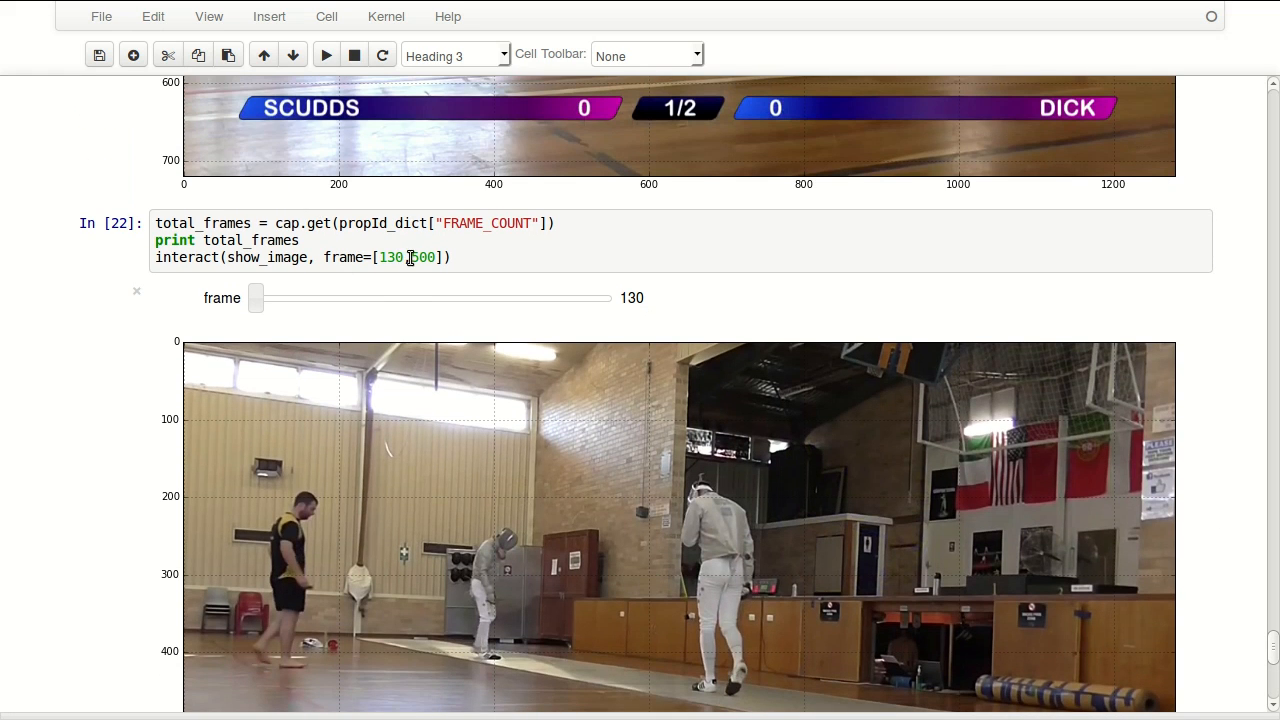
scroll(182, 268, down, 3)
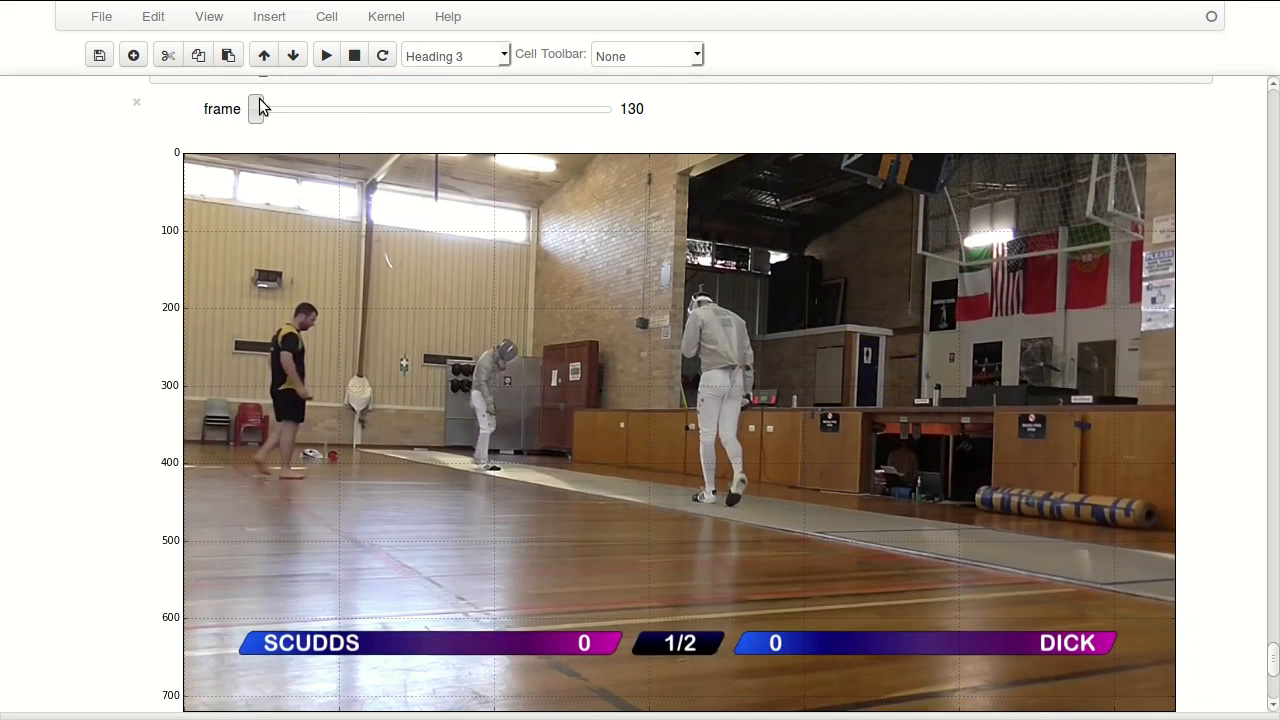
Drag the slider ahead and step with arrow keys until the video rests on frame 245
drag(257, 108, 395, 104)
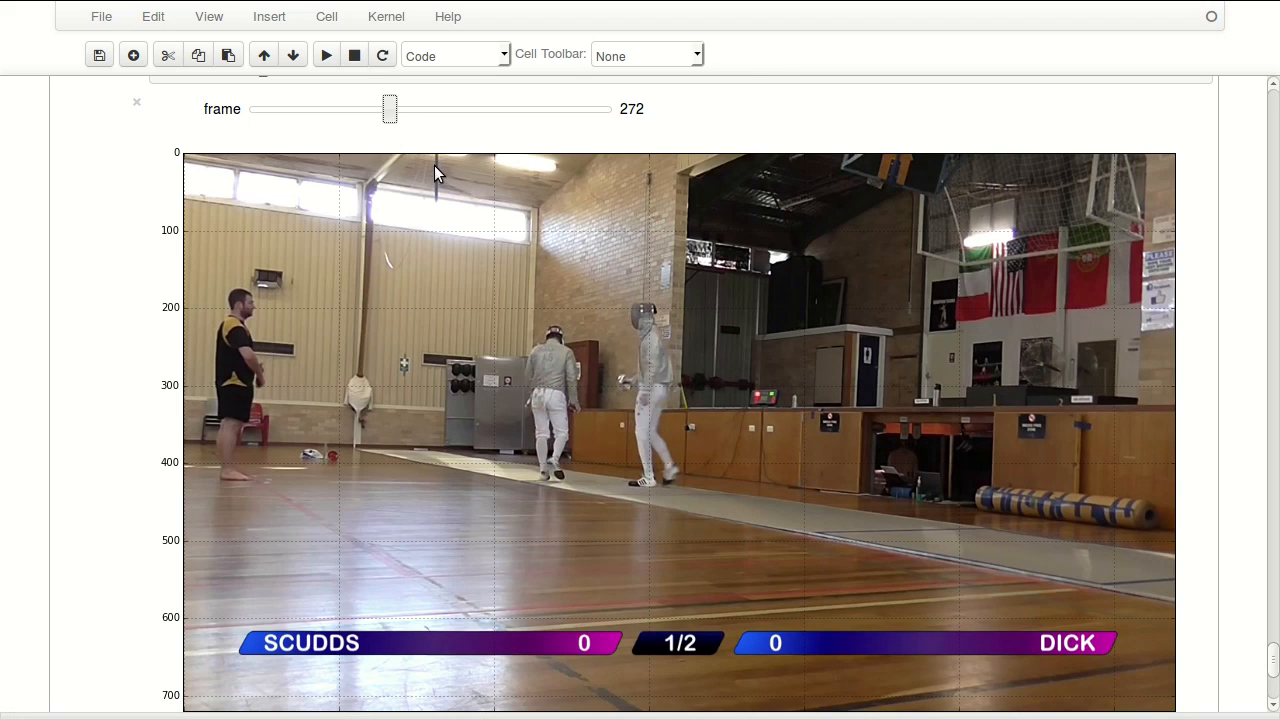
key(Left)
key(Left)
key(Left)
key(Left)
key(Left)
key(Left)
key(Left)
key(Left)
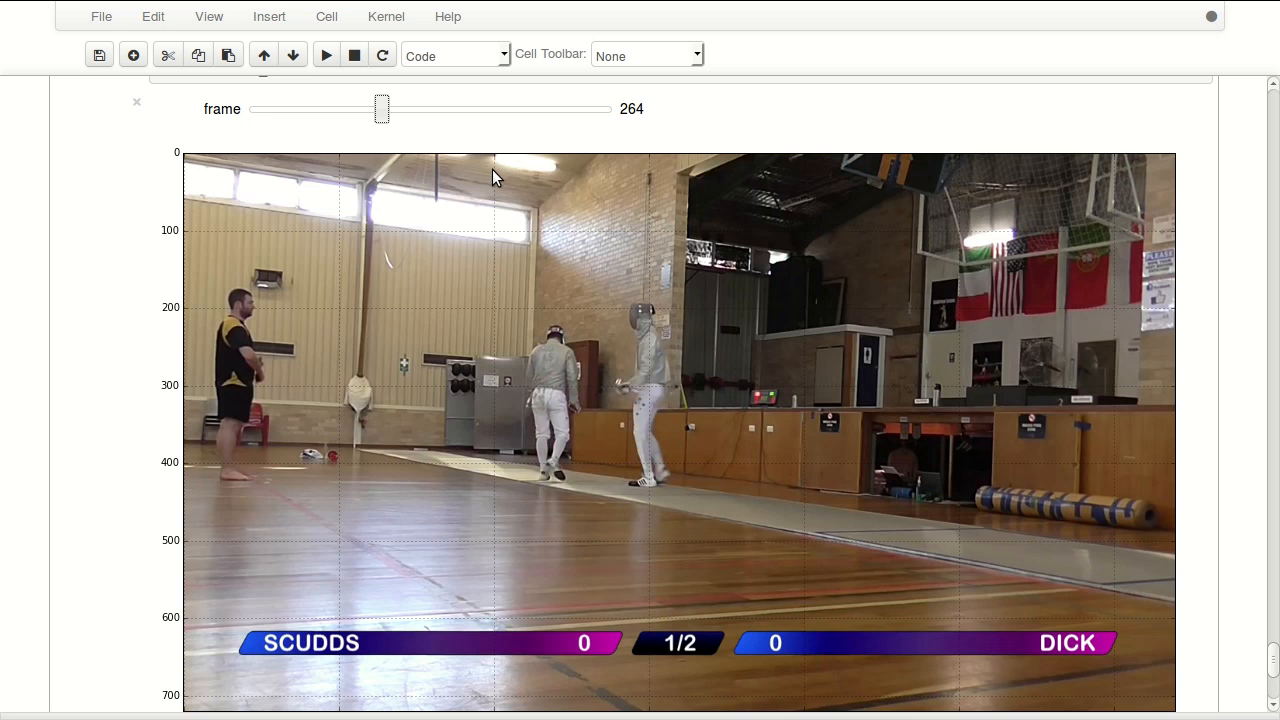
key(Left)
key(Left)
key(Left)
key(Left)
key(Left)
key(Left)
key(Left)
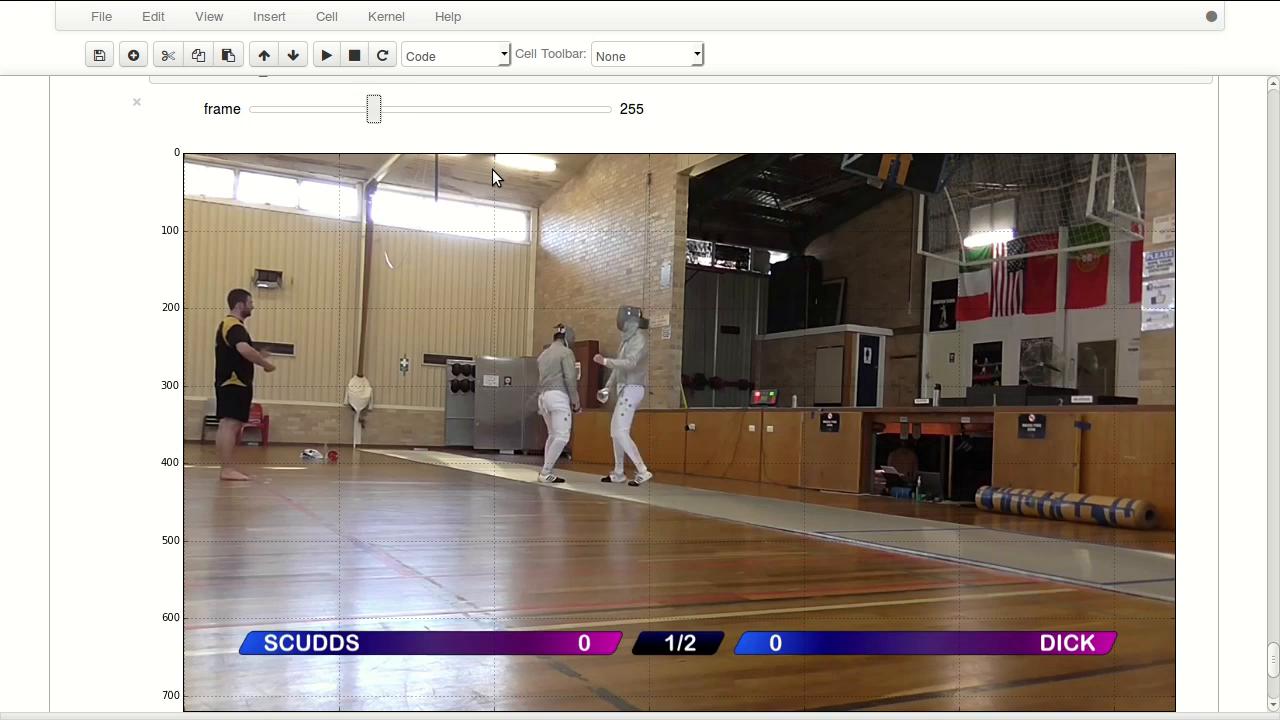
key(Left)
key(Left)
key(Left)
key(Left)
key(Left)
key(Left)
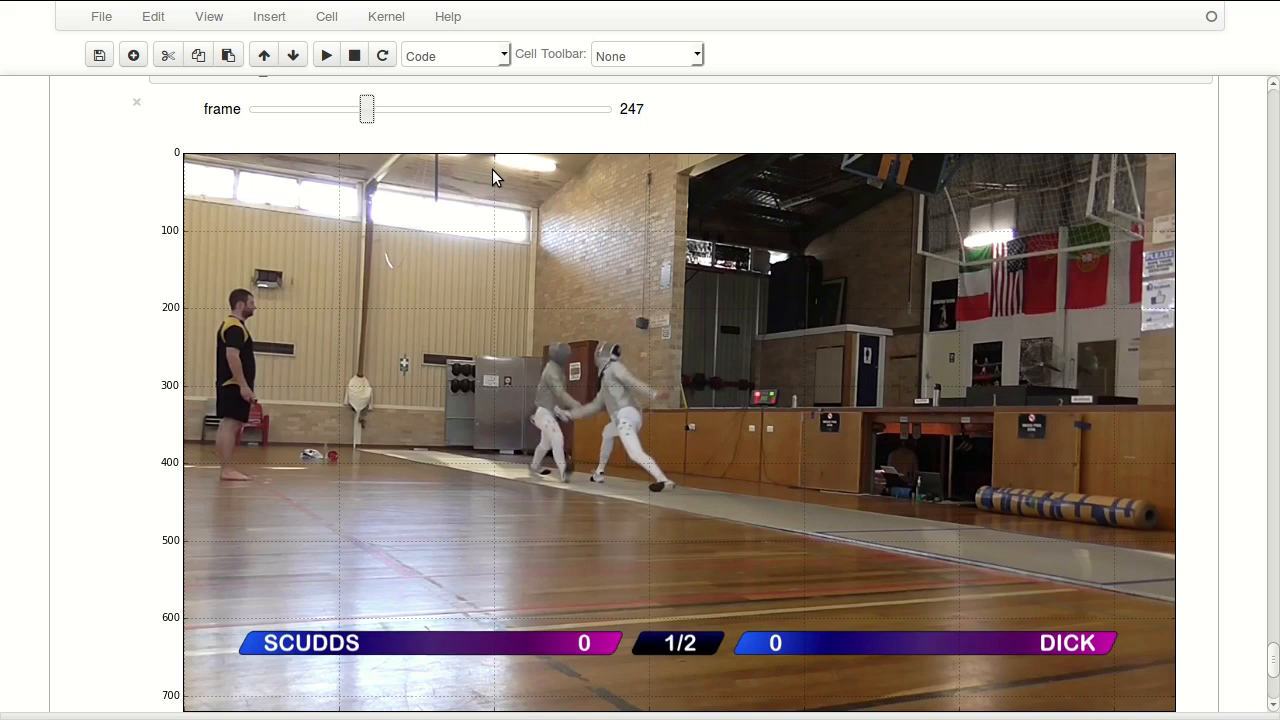
key(Left)
key(Left)
key(Left)
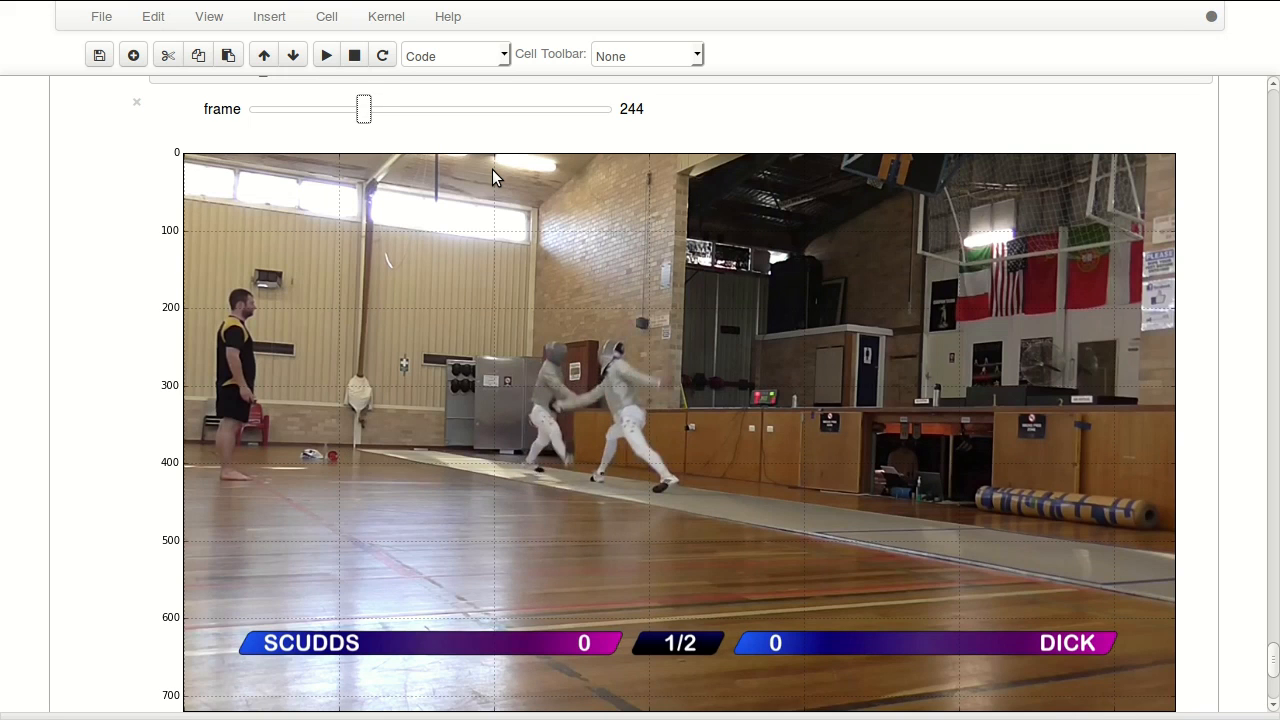
key(Left)
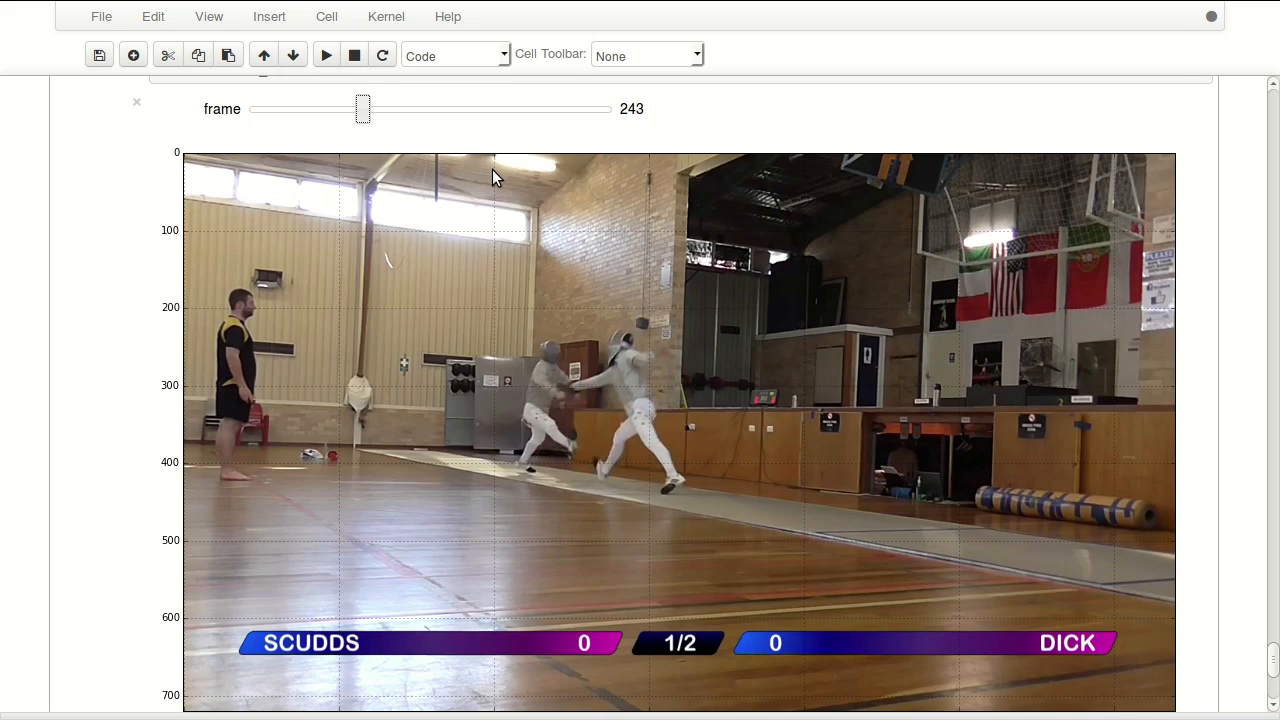
key(Left)
key(Right)
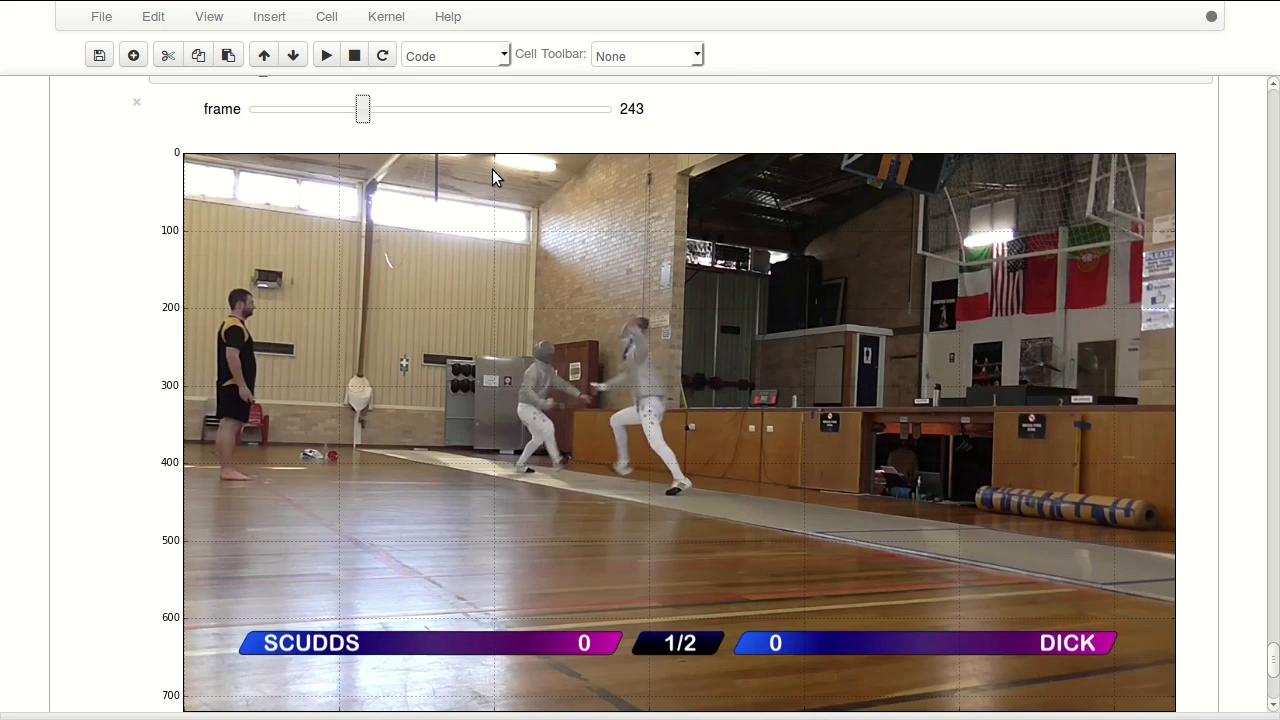
key(Right)
key(Right)
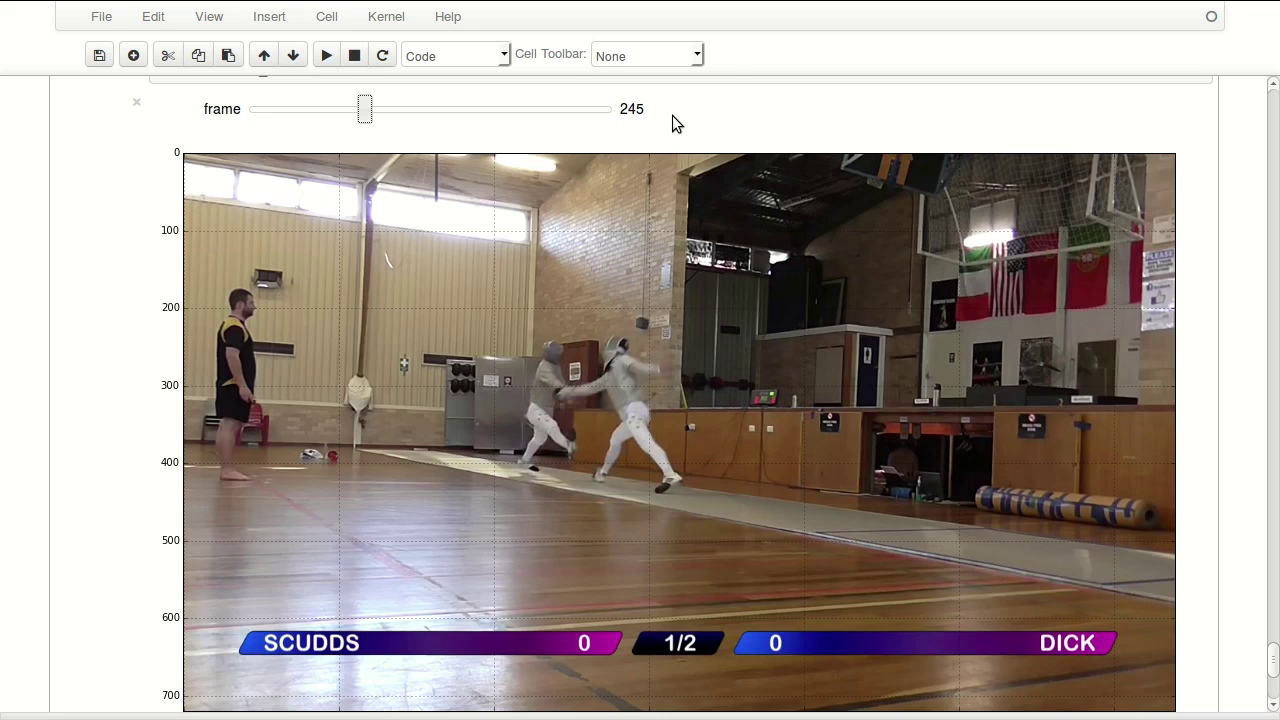
scroll(1203, 410, down, 5)
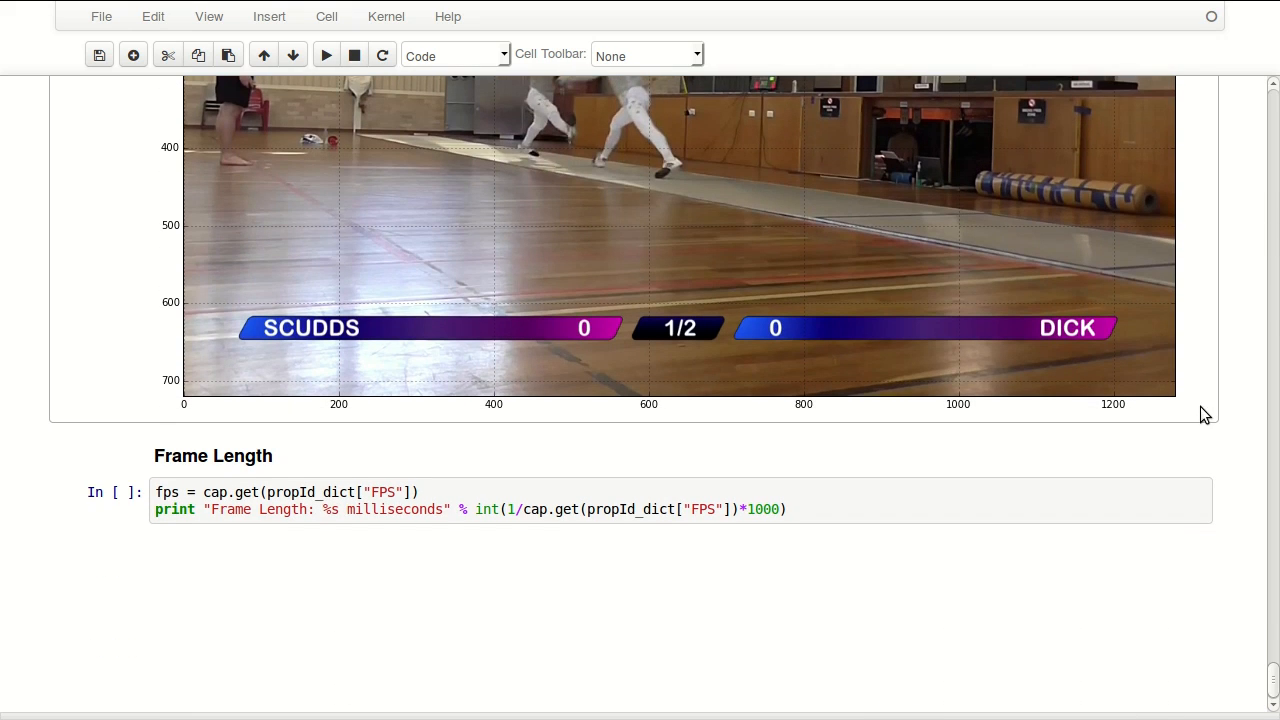
Run the Frame Length cell so it prints 40 milliseconds
click(614, 509)
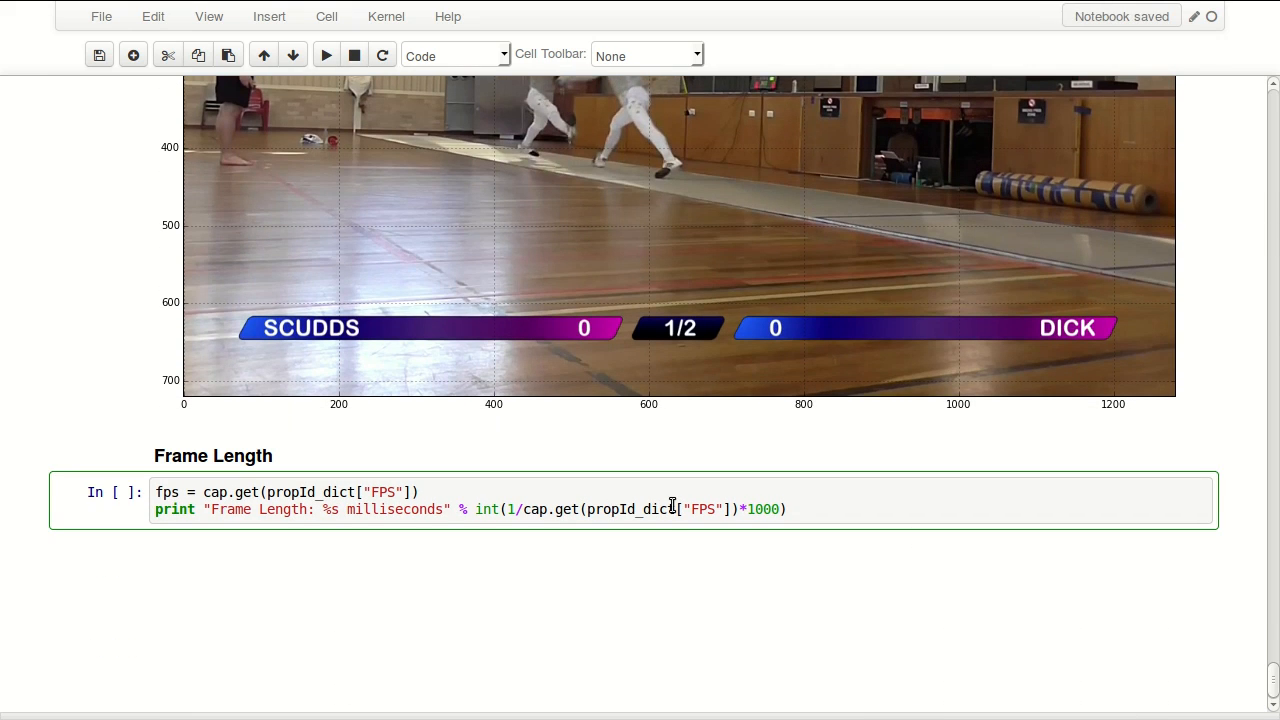
key(ctrl+Return)
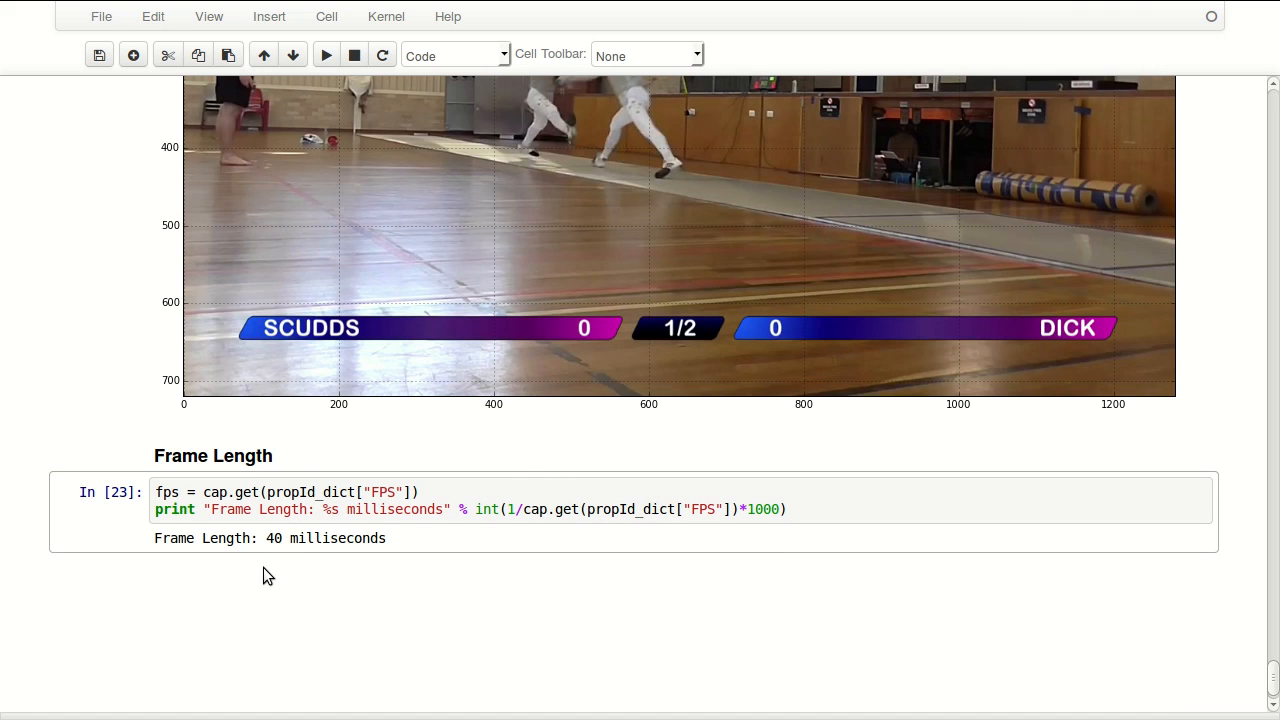
scroll(282, 552, up, 5)
scroll(481, 509, up, 1)
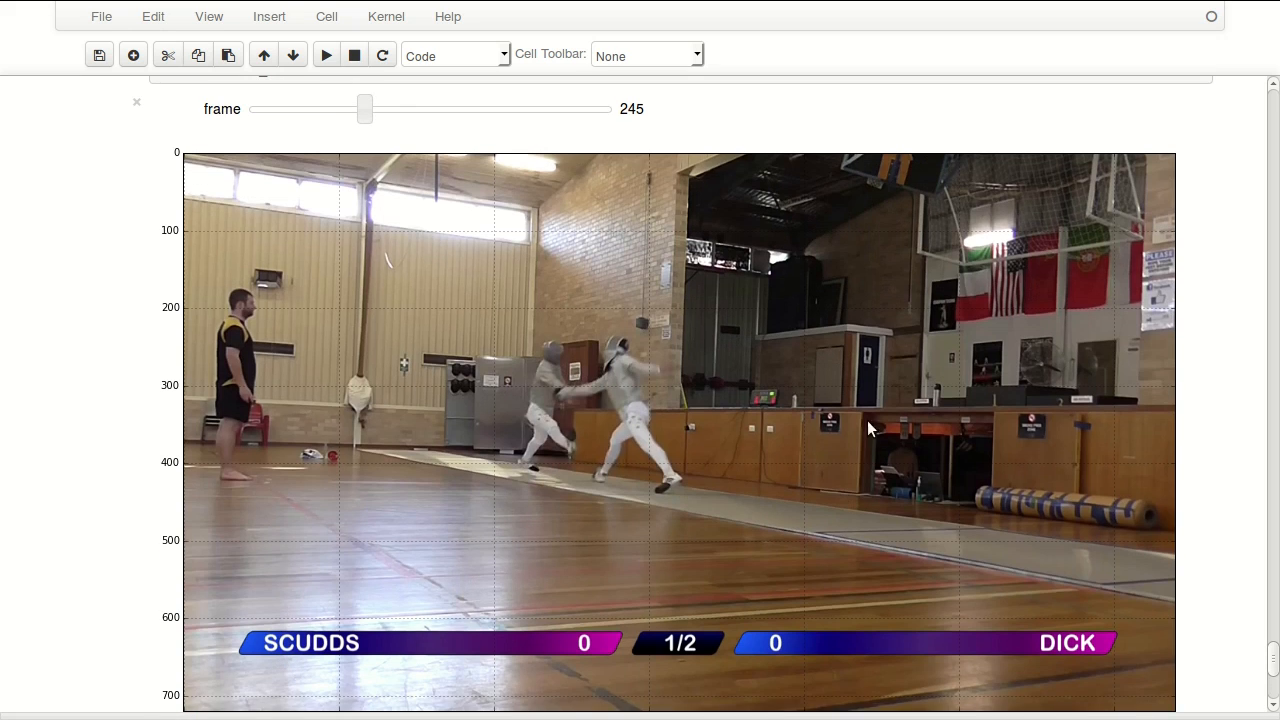
Nudge the frame slider back and forth between 243 and 246, ending on frame 246
click(364, 108)
key(Right)
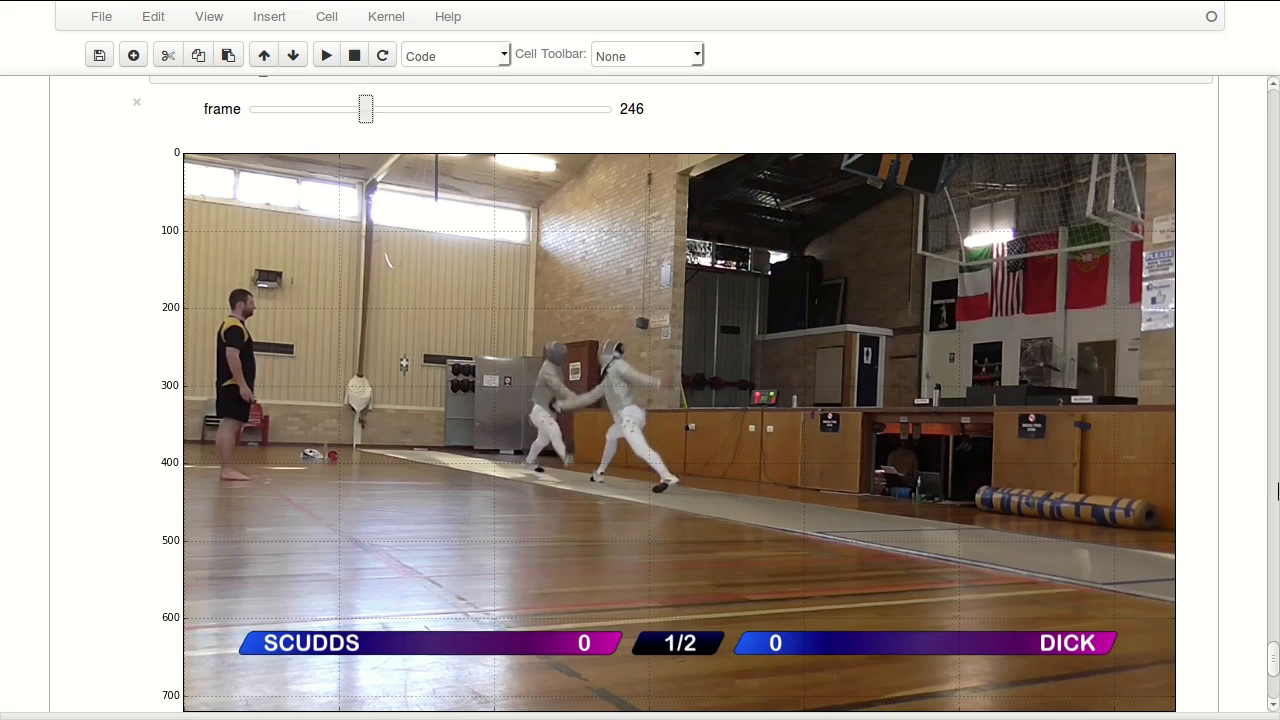
key(Left)
key(Right)
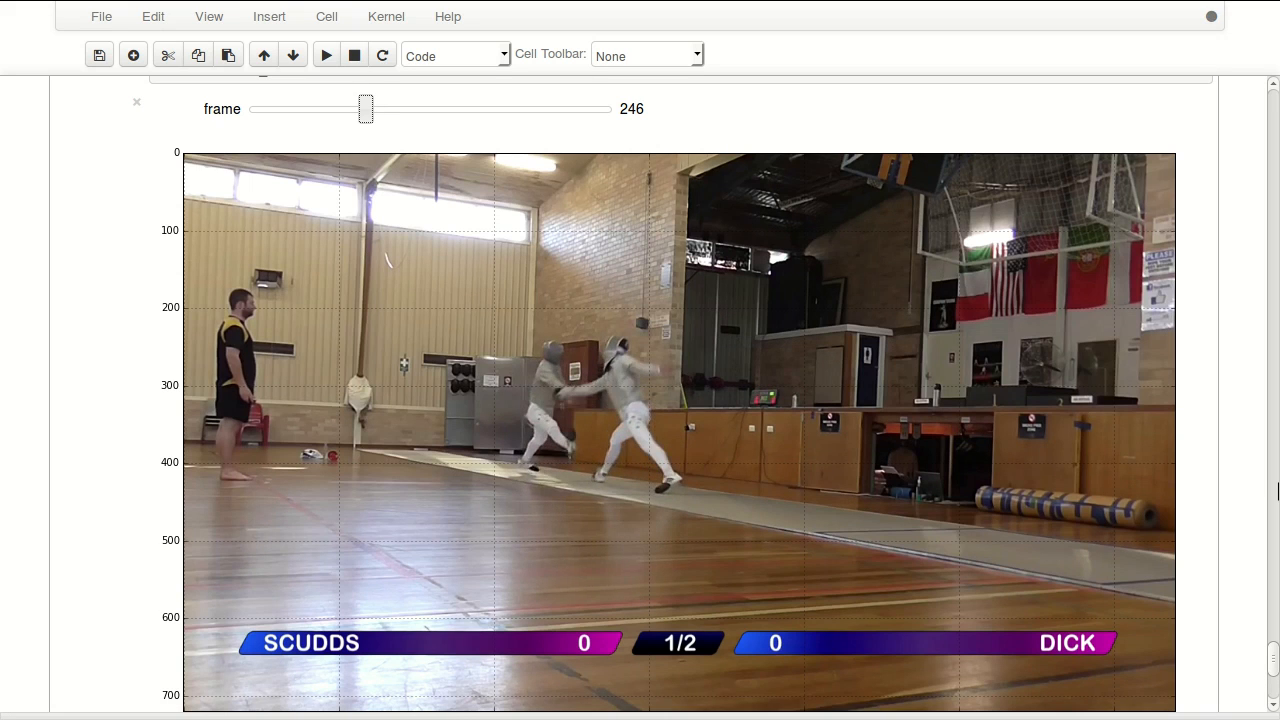
key(Left)
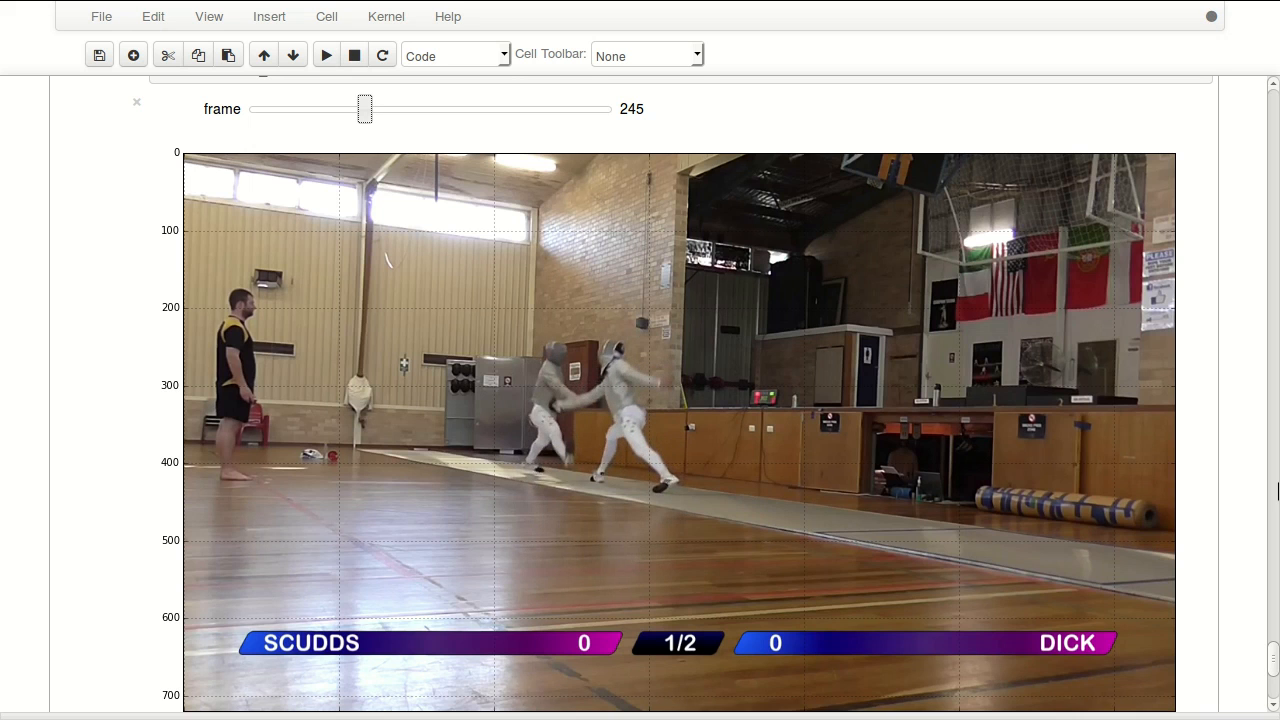
key(Left)
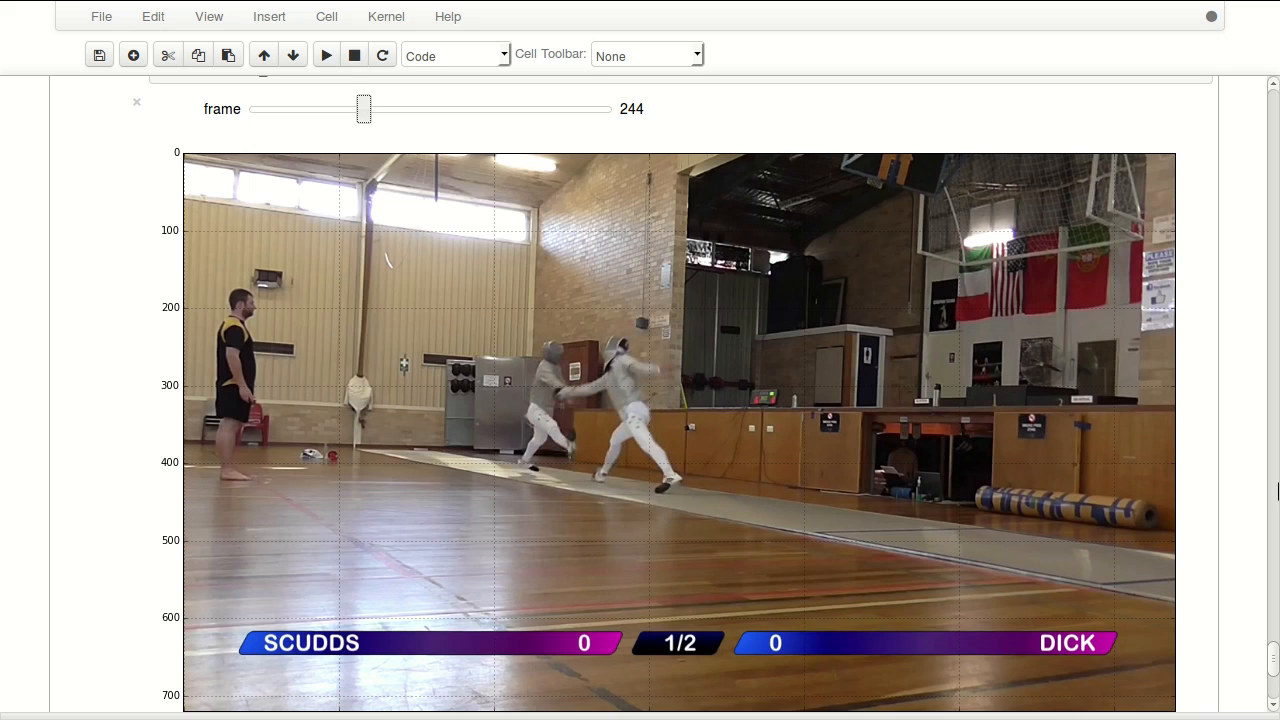
key(Left)
key(Right)
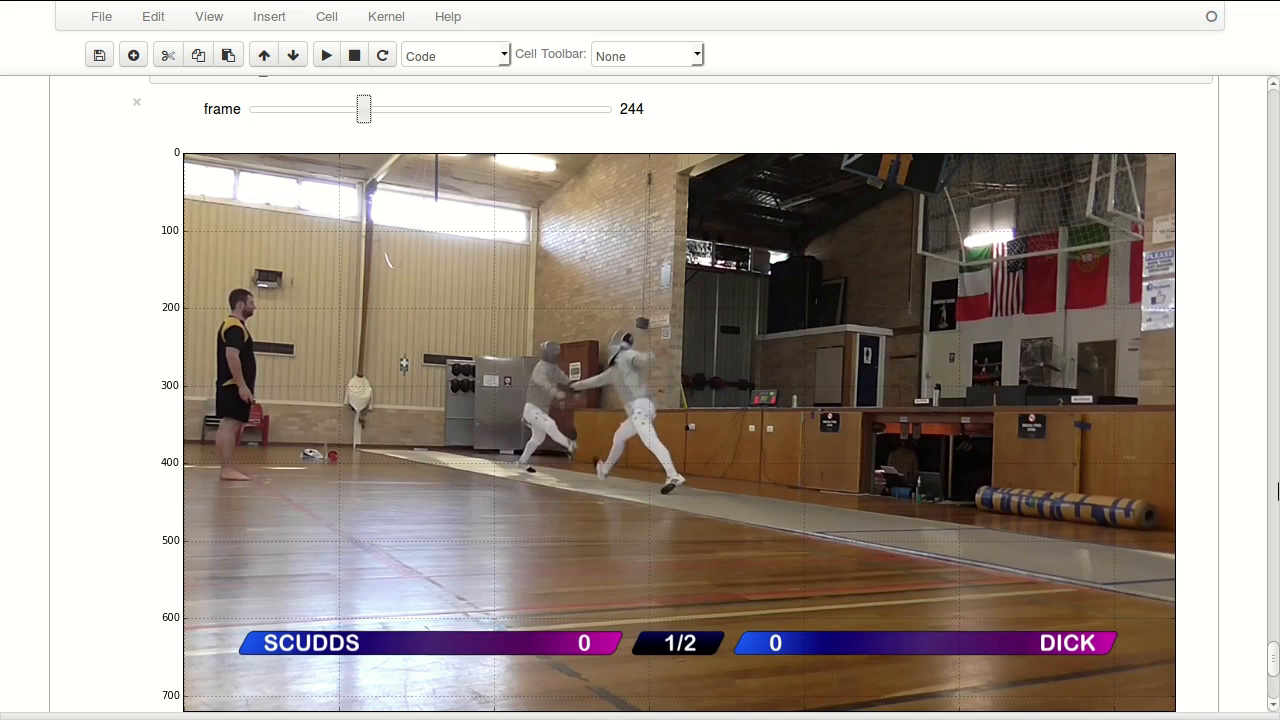
key(Right)
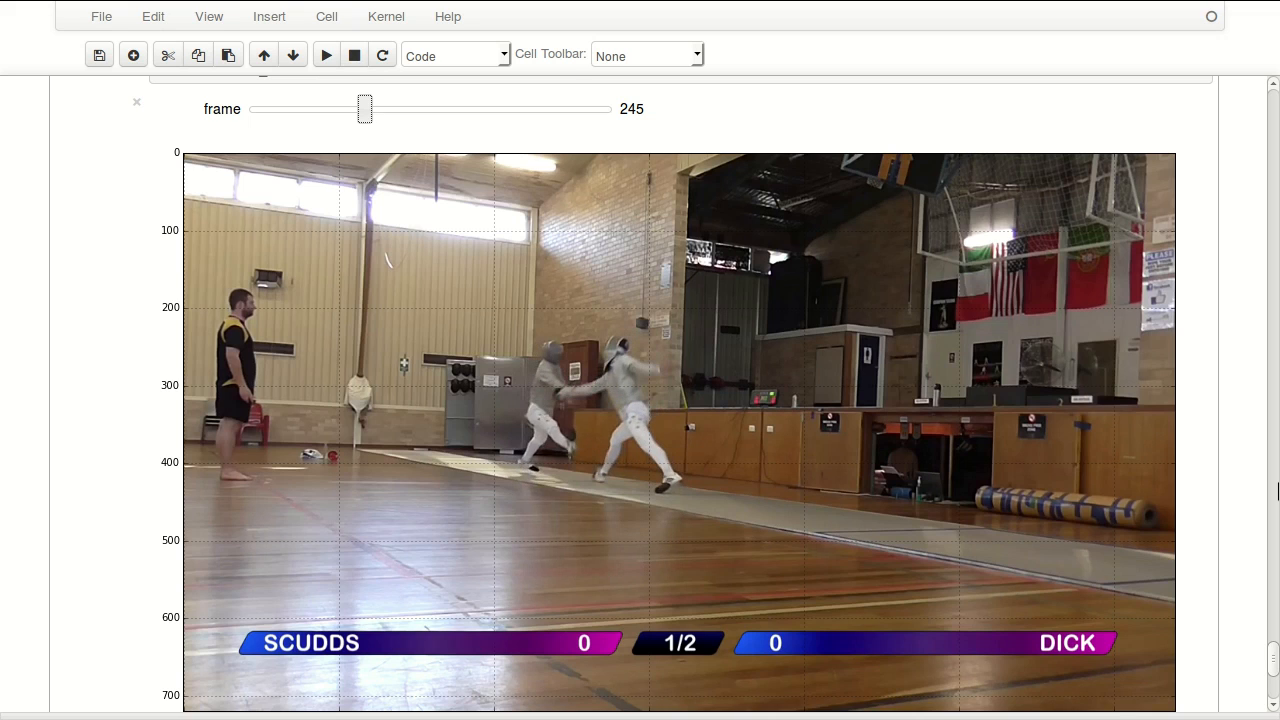
key(Right)
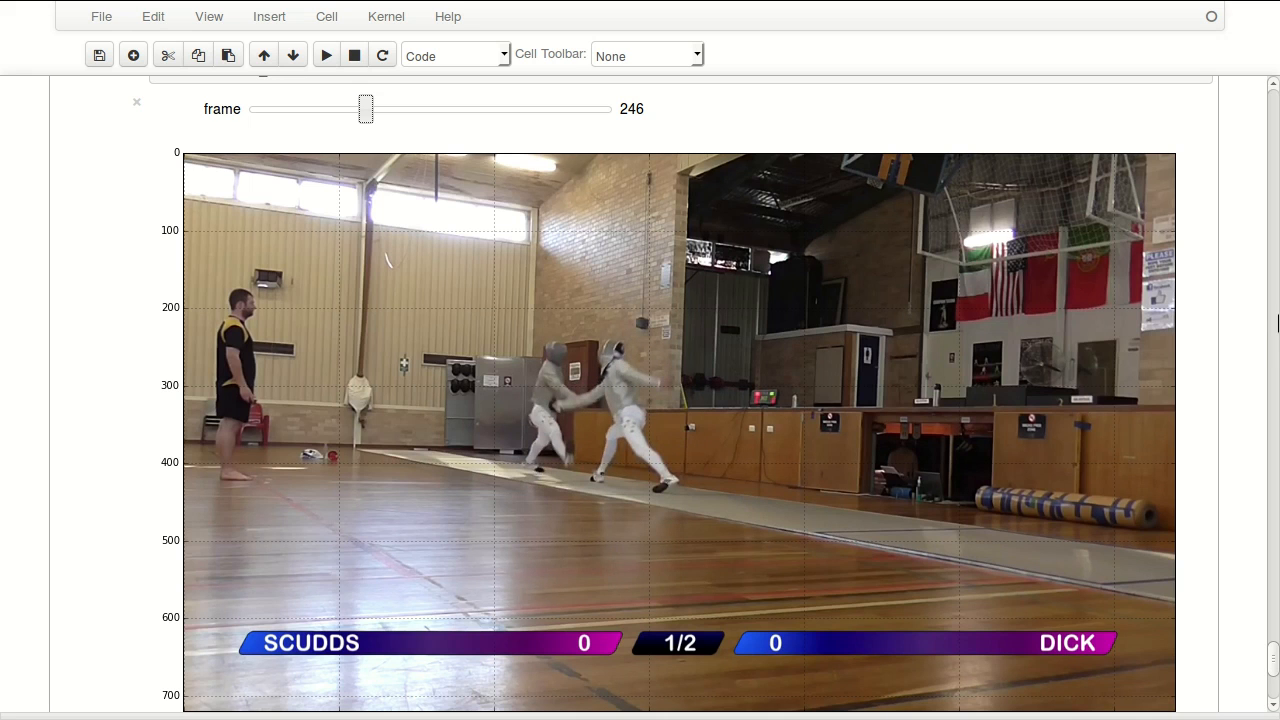
scroll(1247, 343, down, 3)
scroll(1247, 343, down, 3)
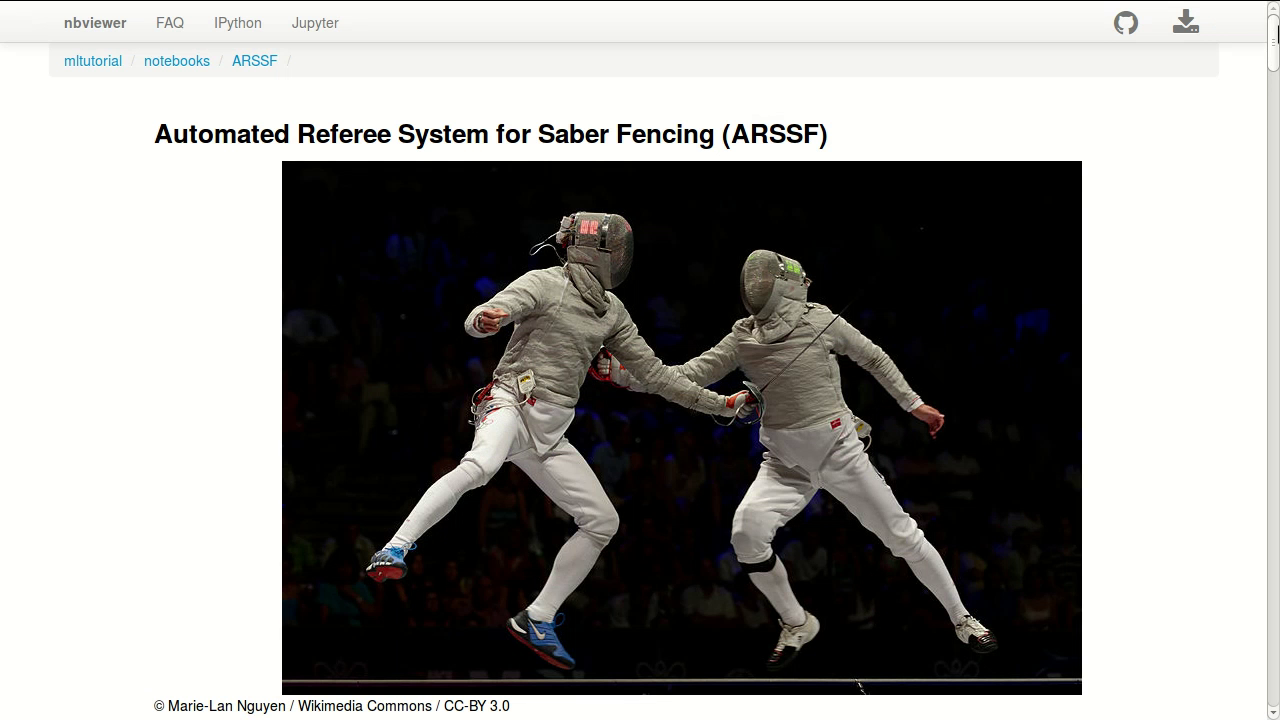
scroll(1277, 90, down, 4)
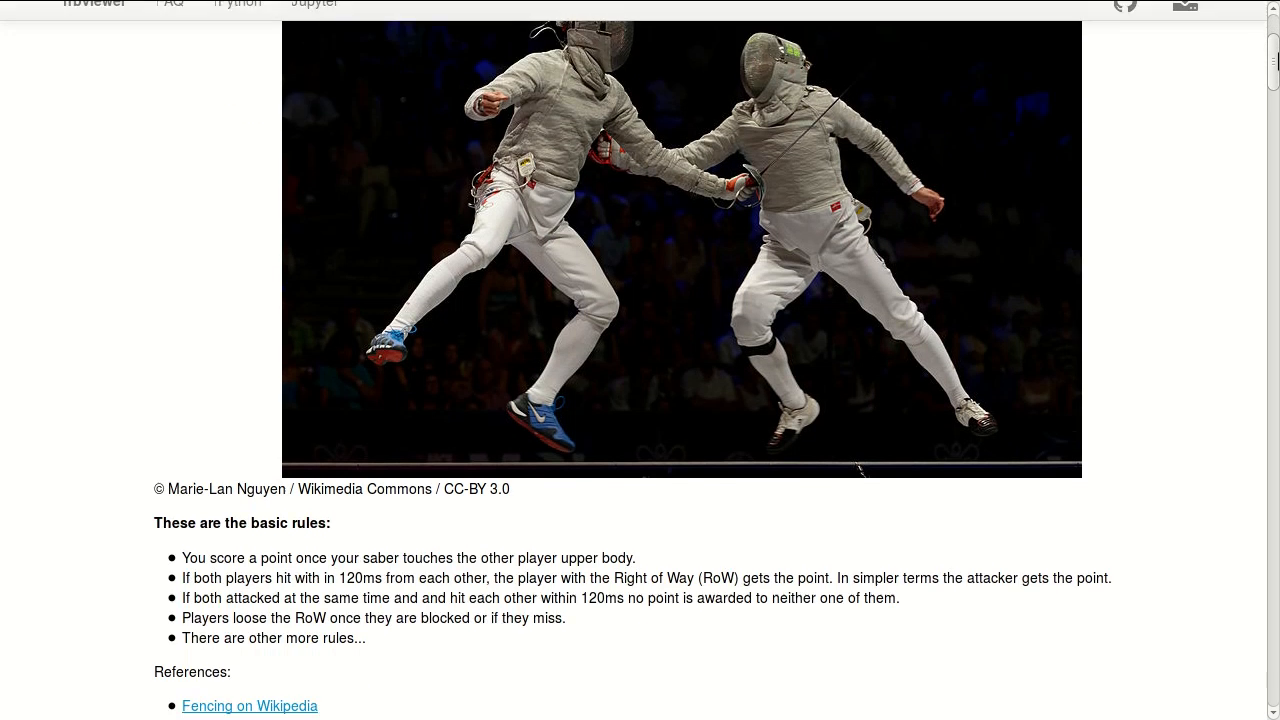
scroll(1277, 110, down, 8)
scroll(1277, 140, down, 10)
drag(1277, 148, 1276, 706)
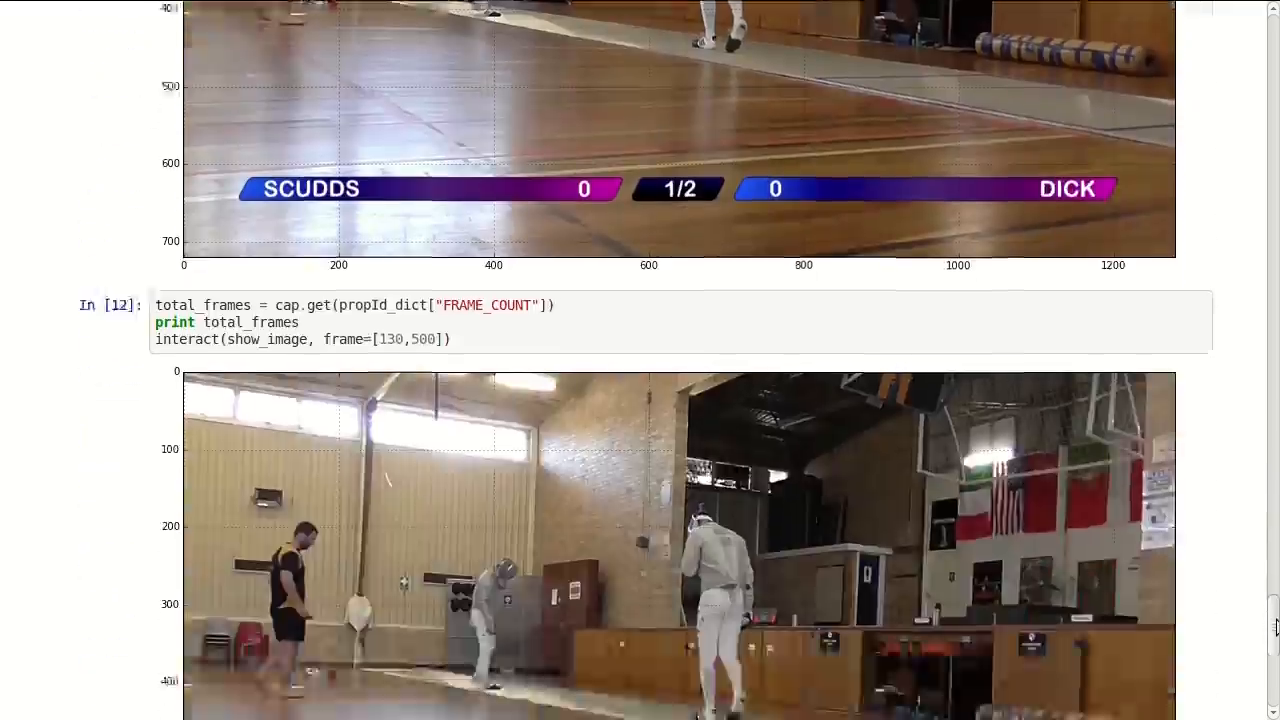